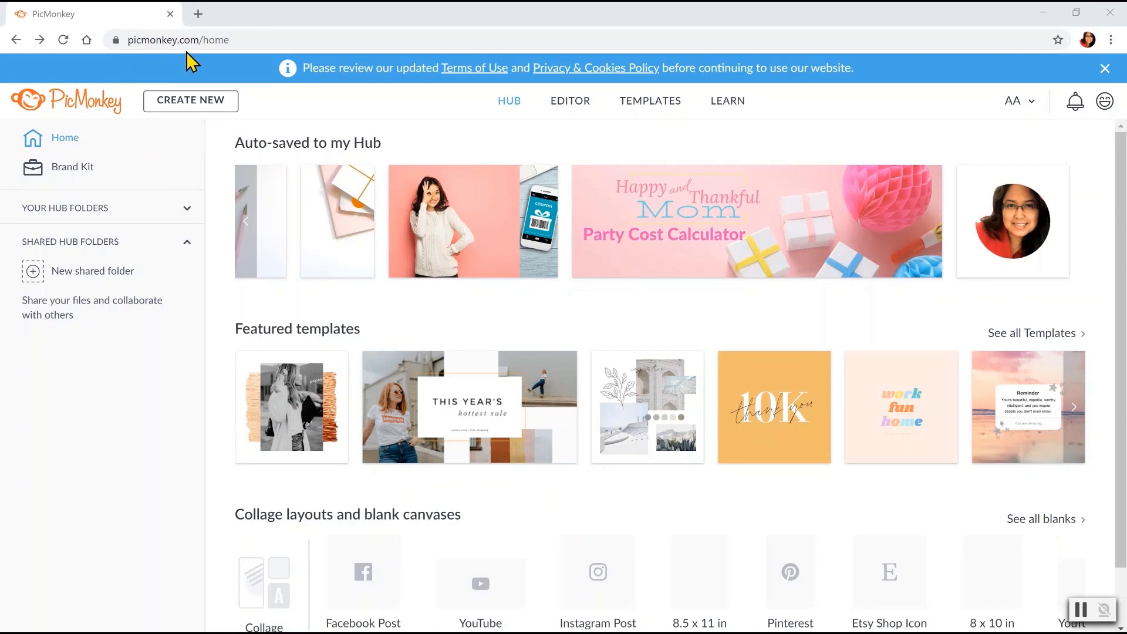
- Start a new custom 2000 × 2000 pixel blank canvas from Create New
{"action": "left_click", "coordinate": [194, 107]}
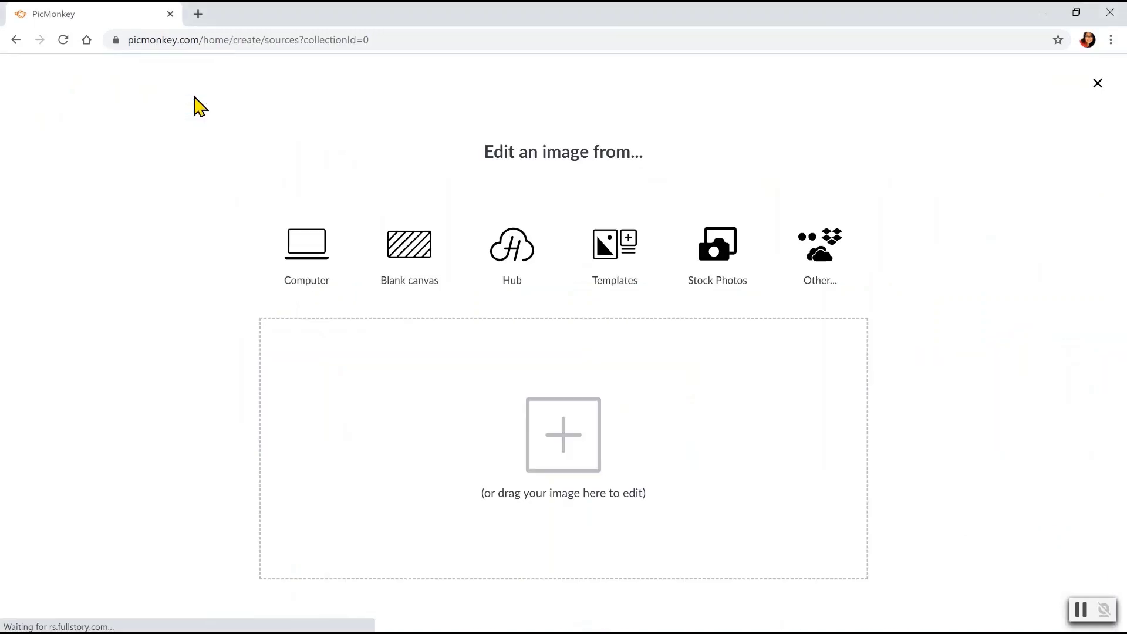
{"action": "left_click", "coordinate": [424, 265]}
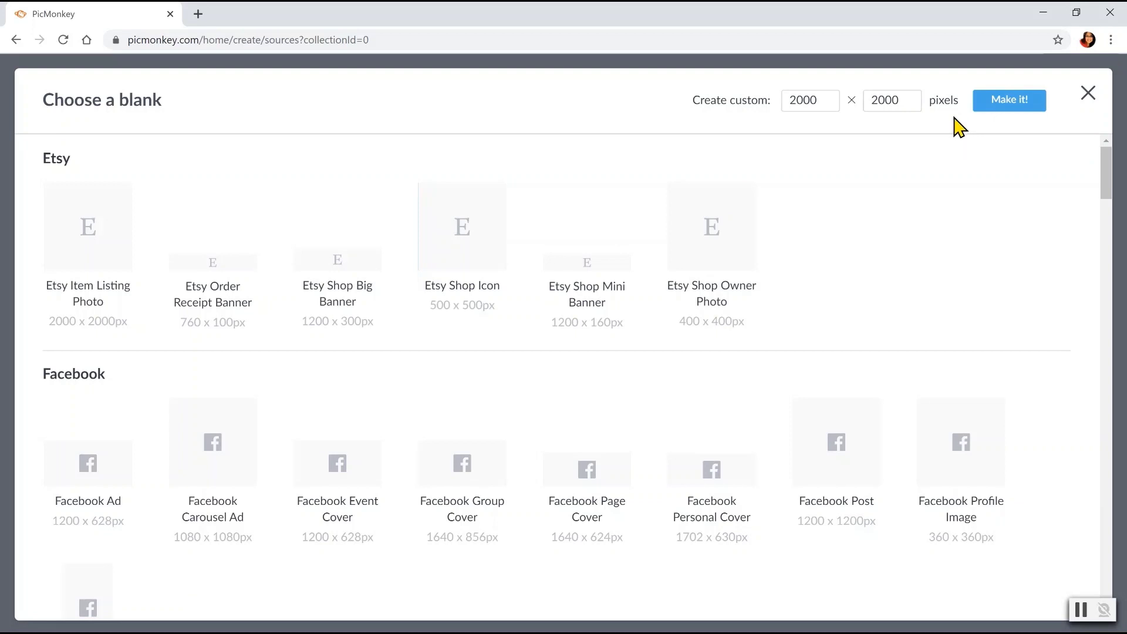
{"action": "left_click", "coordinate": [1006, 108]}
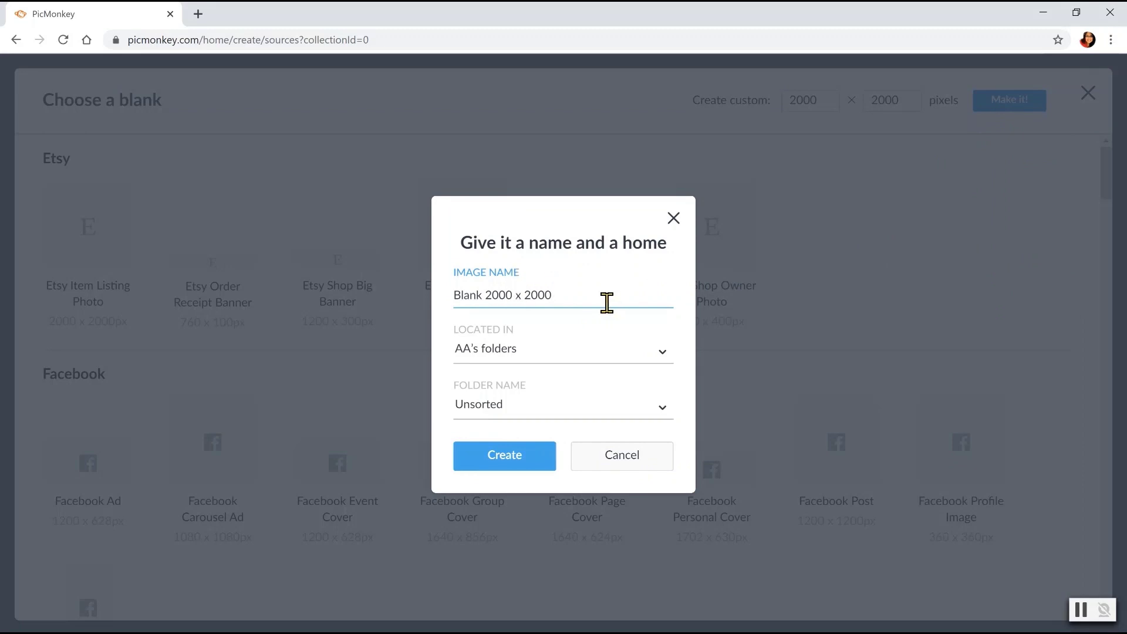
- Name the 2000 × 2000 blank 'word logo' and create it in the editor
{"action": "left_click_drag", "start_coordinate": [607, 303], "coordinate": [451, 300]}
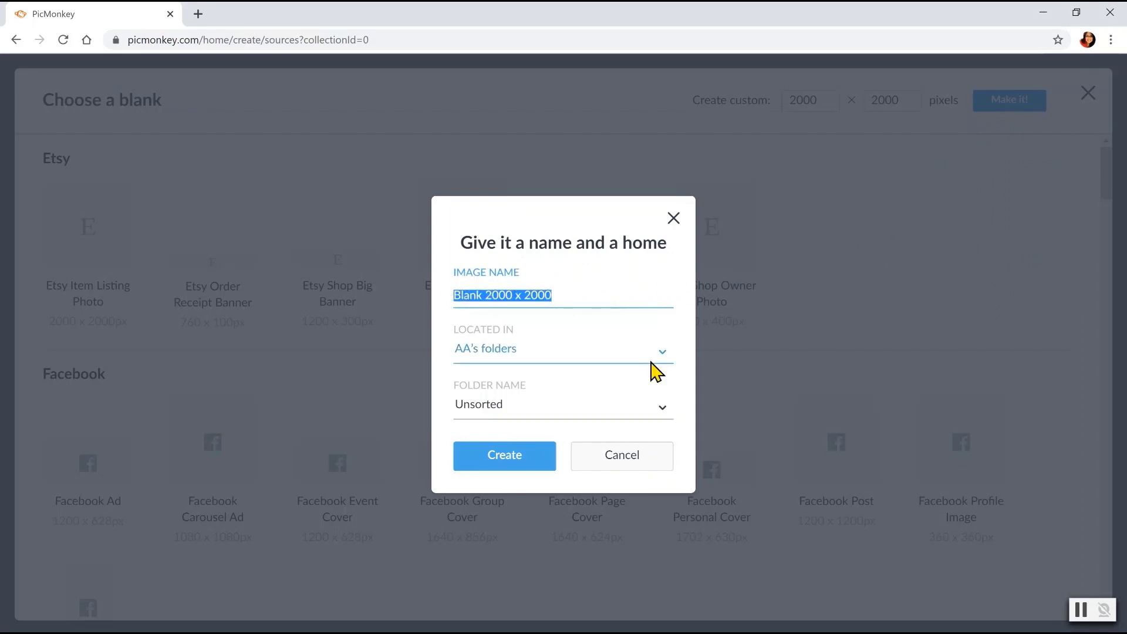
{"action": "type", "text": "word"}
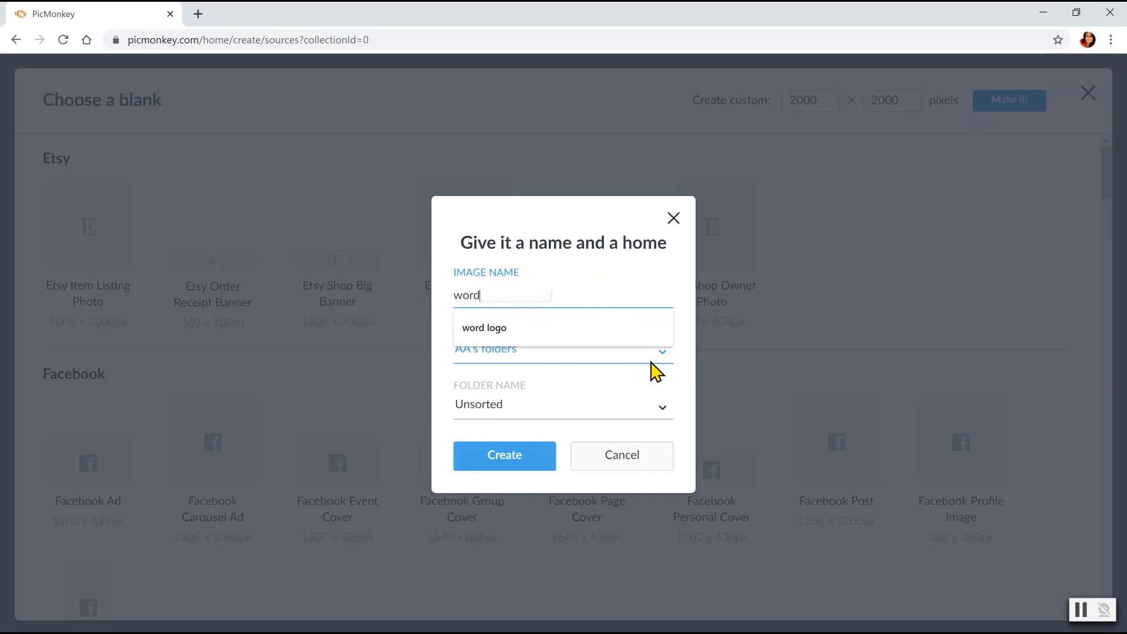
{"action": "type", "text": " logo"}
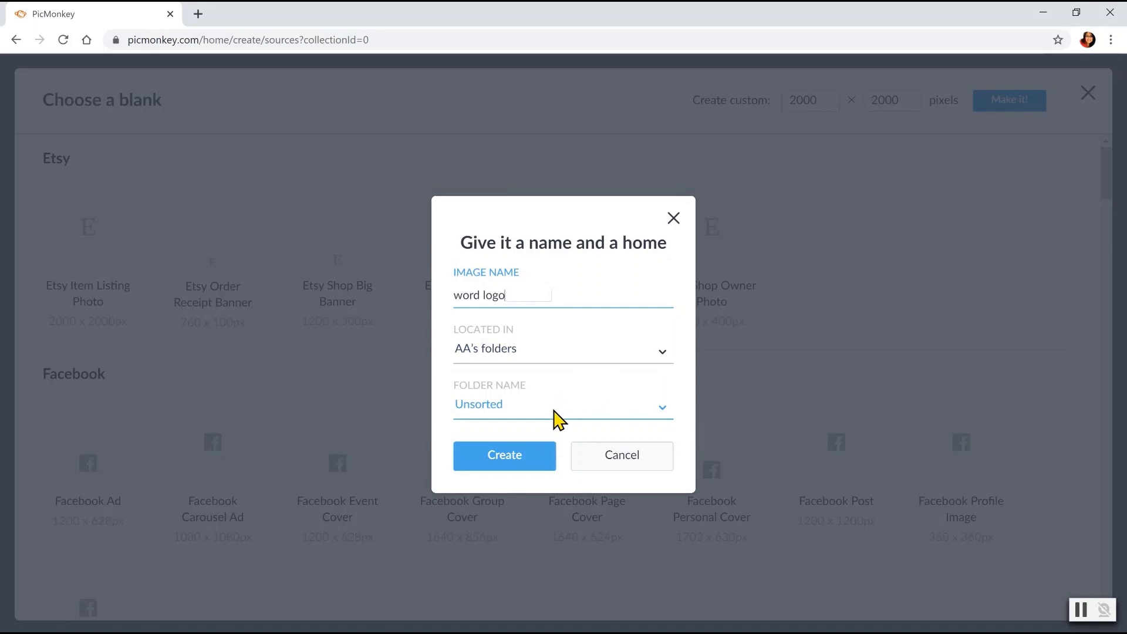
{"action": "left_click", "coordinate": [520, 464]}
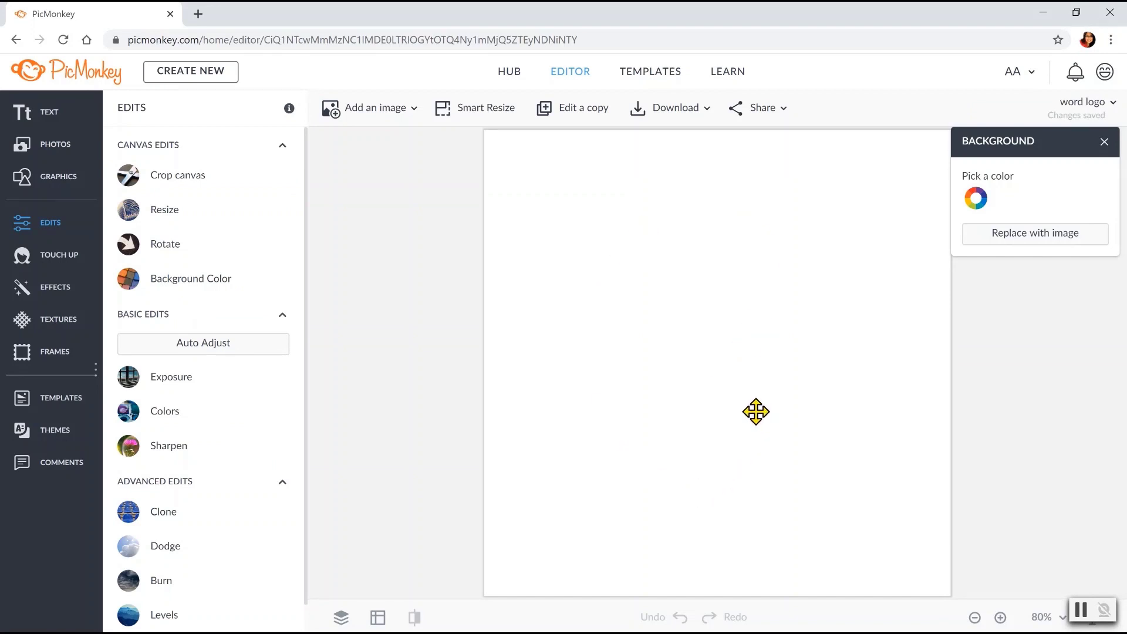
- Set the canvas background colour to Transparent in the background colour picker
{"action": "left_click", "coordinate": [185, 280]}
{"action": "left_click", "coordinate": [226, 359]}
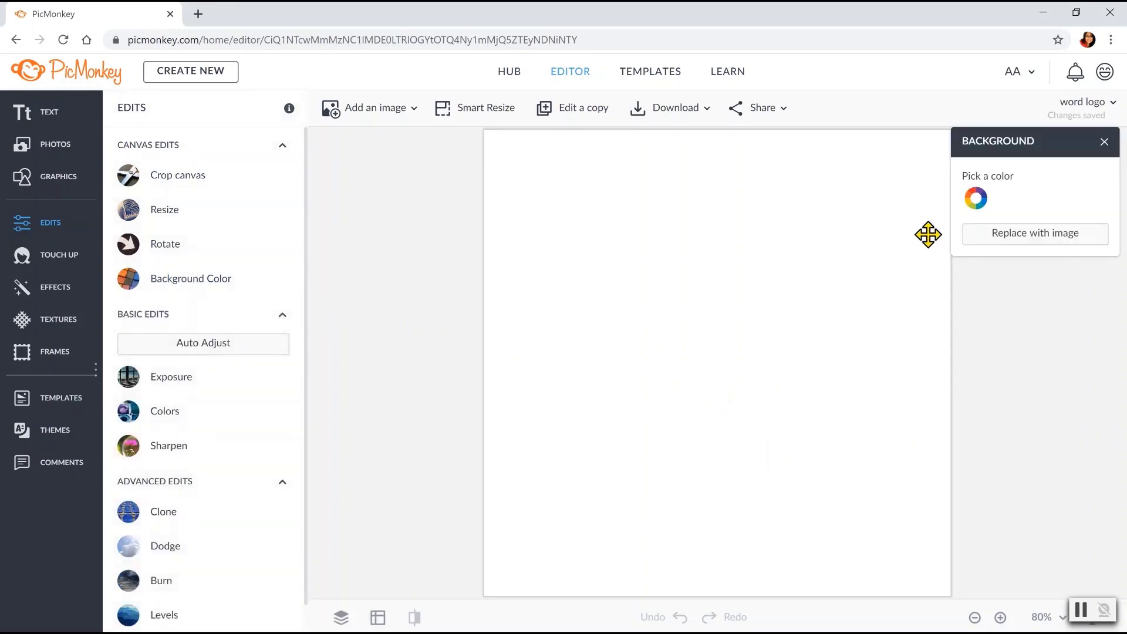
{"action": "left_click", "coordinate": [977, 200]}
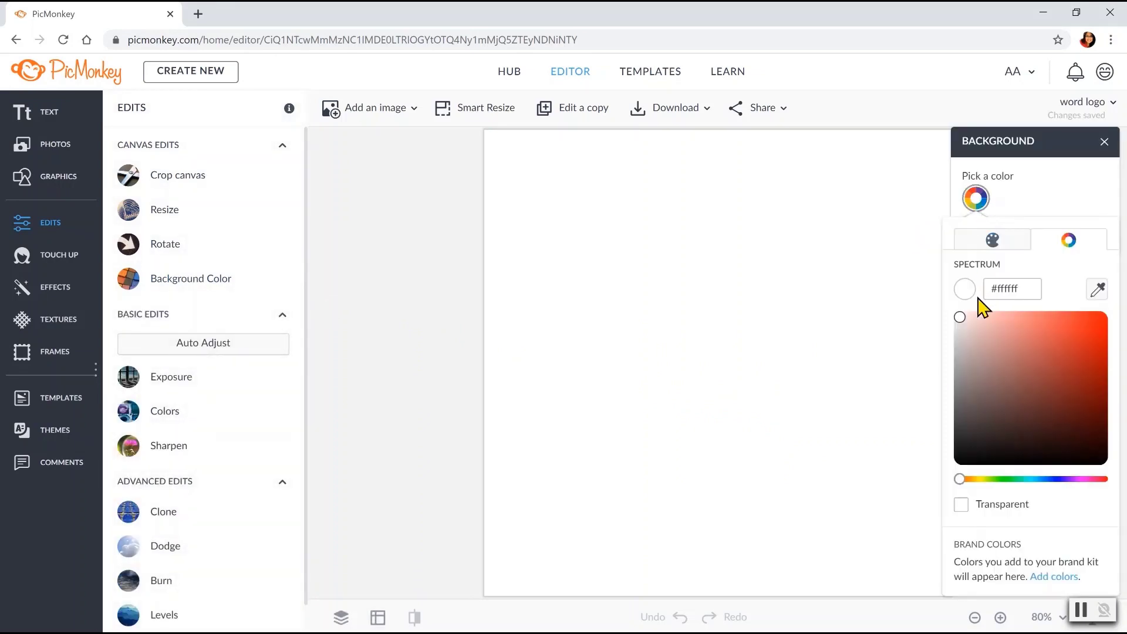
{"action": "left_click", "coordinate": [961, 506]}
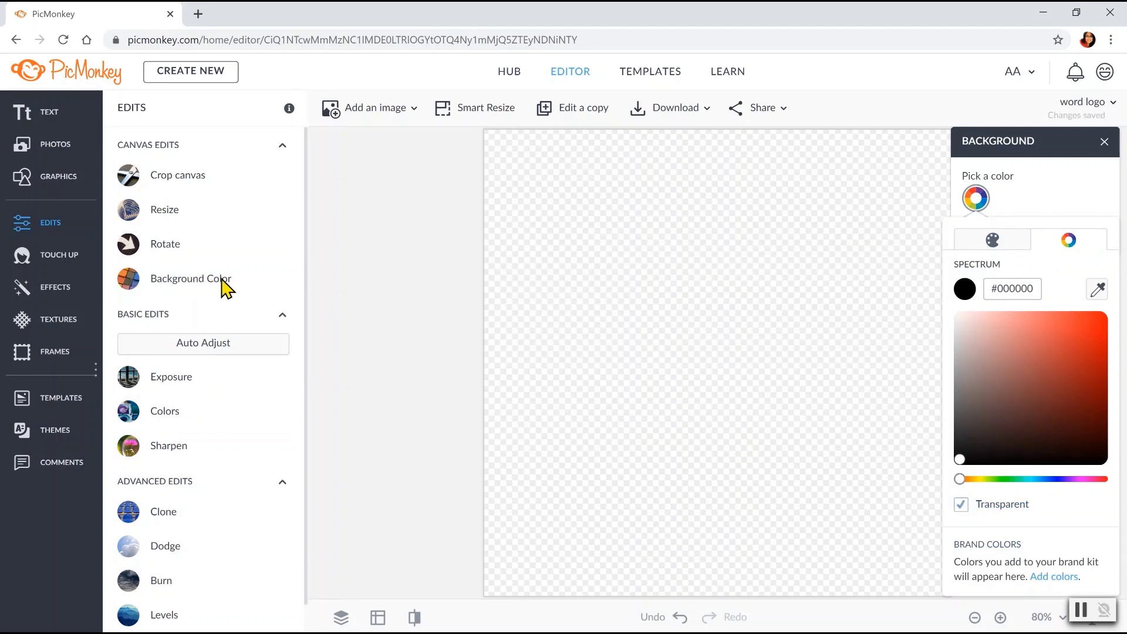
{"action": "left_click", "coordinate": [961, 506]}
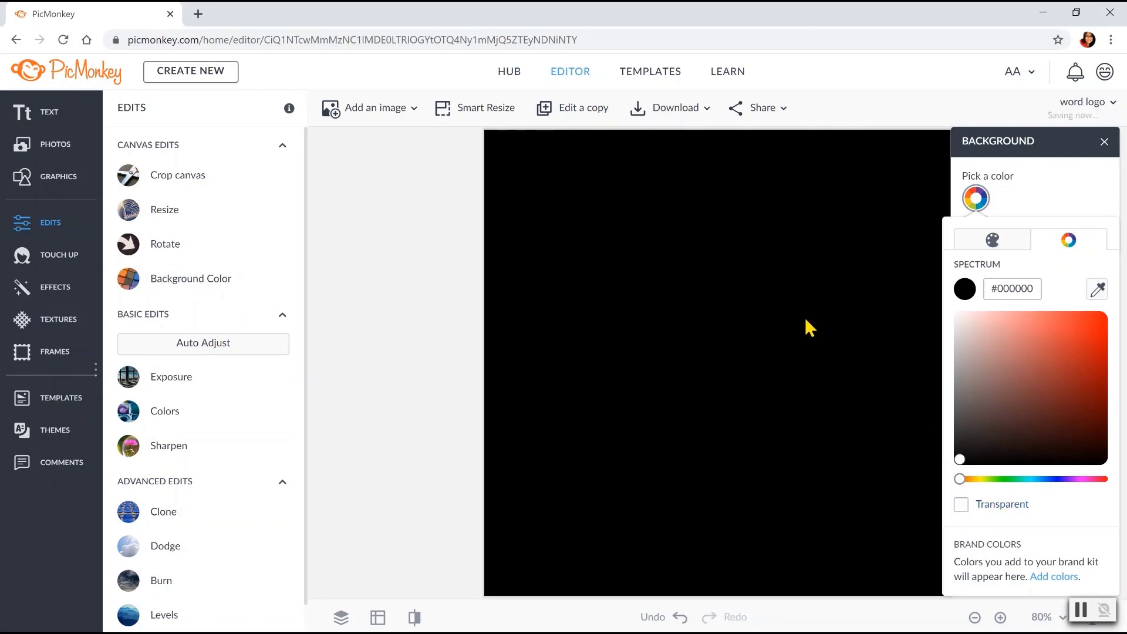
{"action": "left_click", "coordinate": [962, 506]}
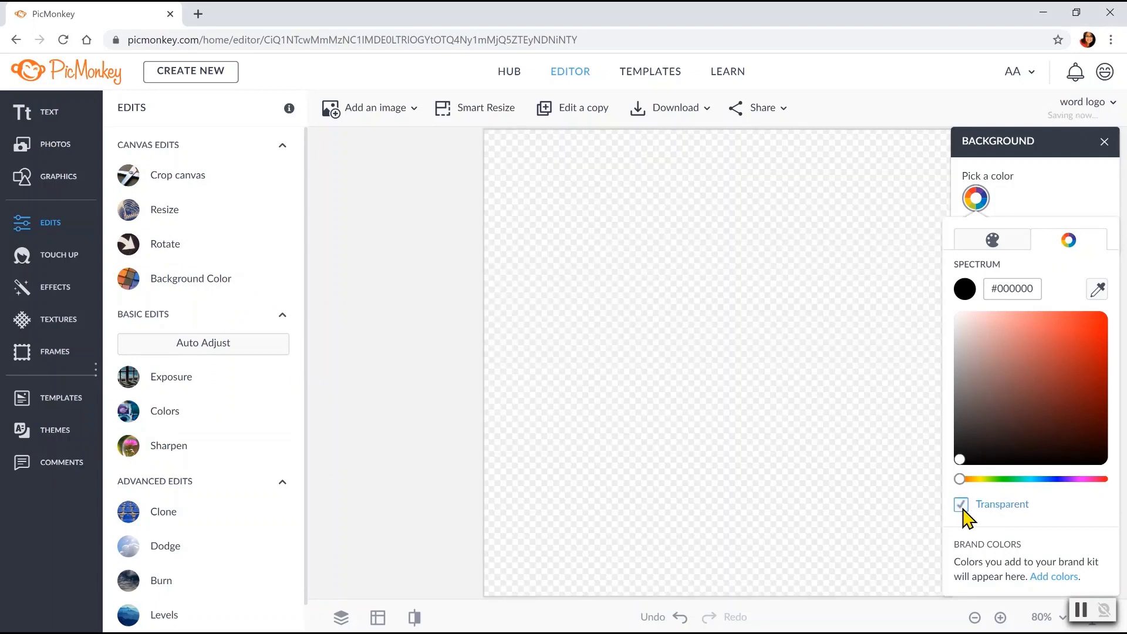
- Reopen the background colour picker to confirm Transparent is still on
{"action": "left_click", "coordinate": [177, 292]}
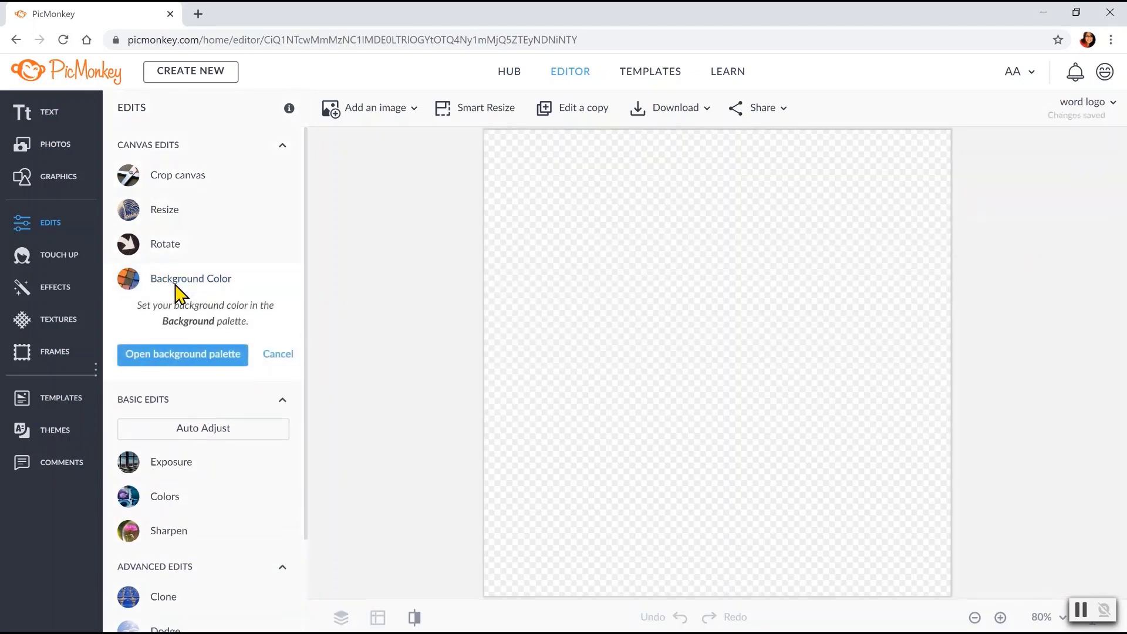
{"action": "left_click", "coordinate": [188, 354]}
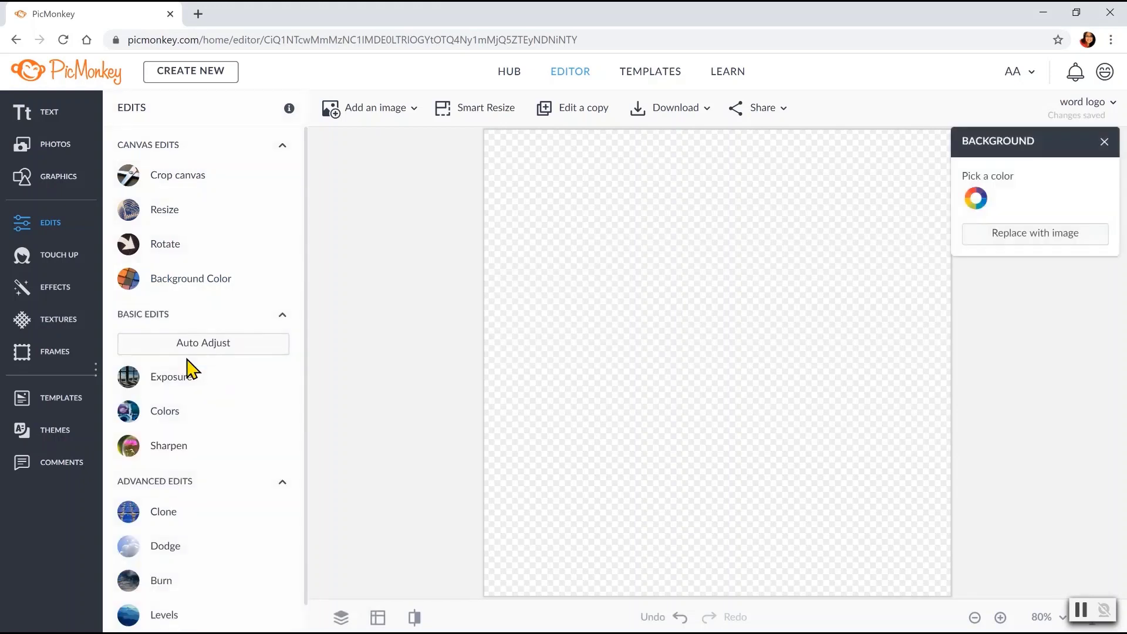
{"action": "left_click", "coordinate": [976, 199]}
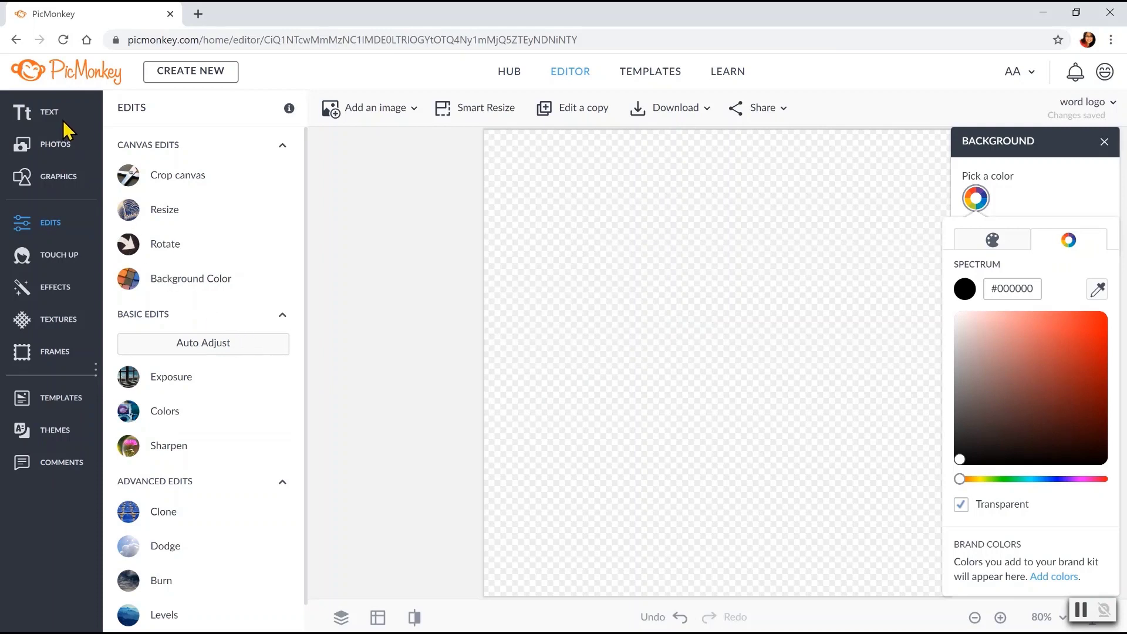
- Close the colour picker and browse the ready-made layouts in the Text panel
{"action": "left_click", "coordinate": [58, 117]}
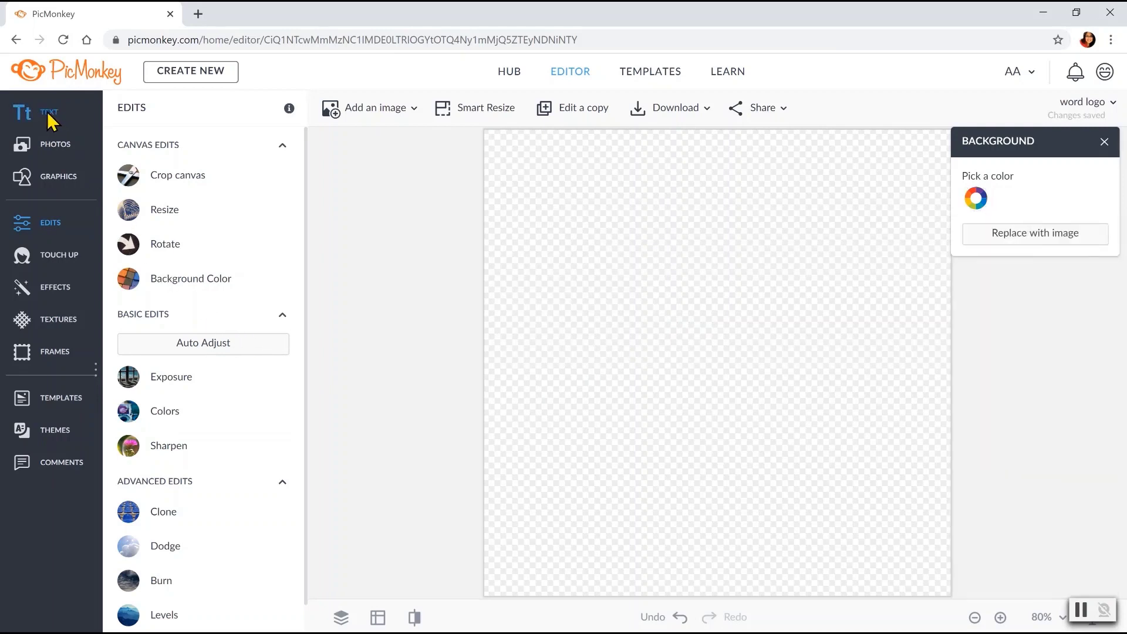
{"action": "left_click", "coordinate": [51, 120]}
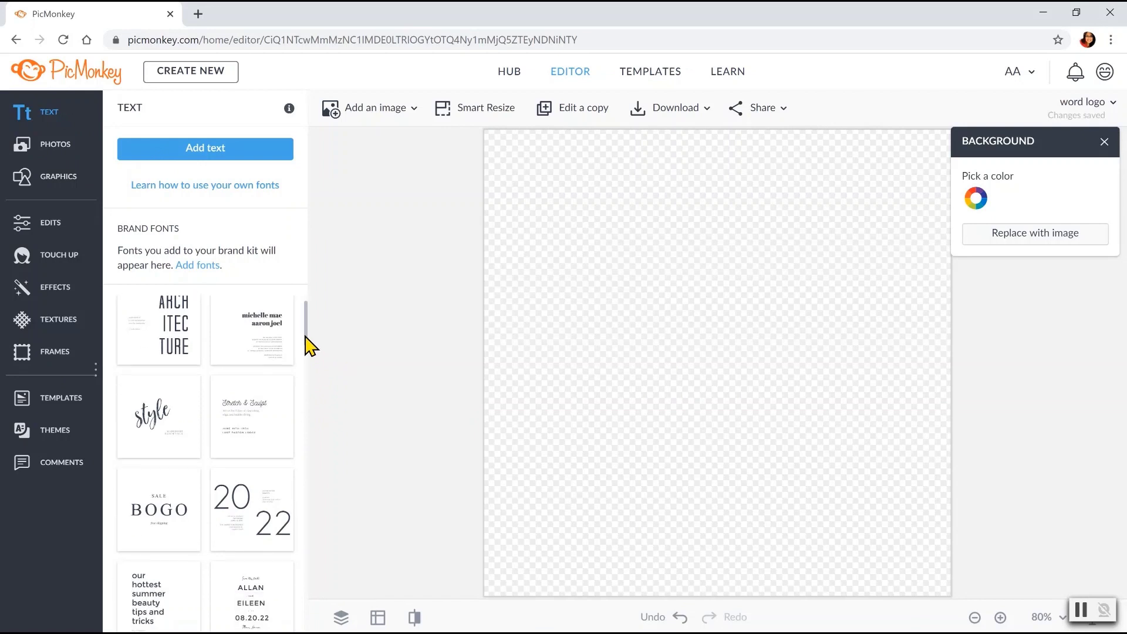
{"action": "left_click_drag", "start_coordinate": [305, 345], "coordinate": [281, 557]}
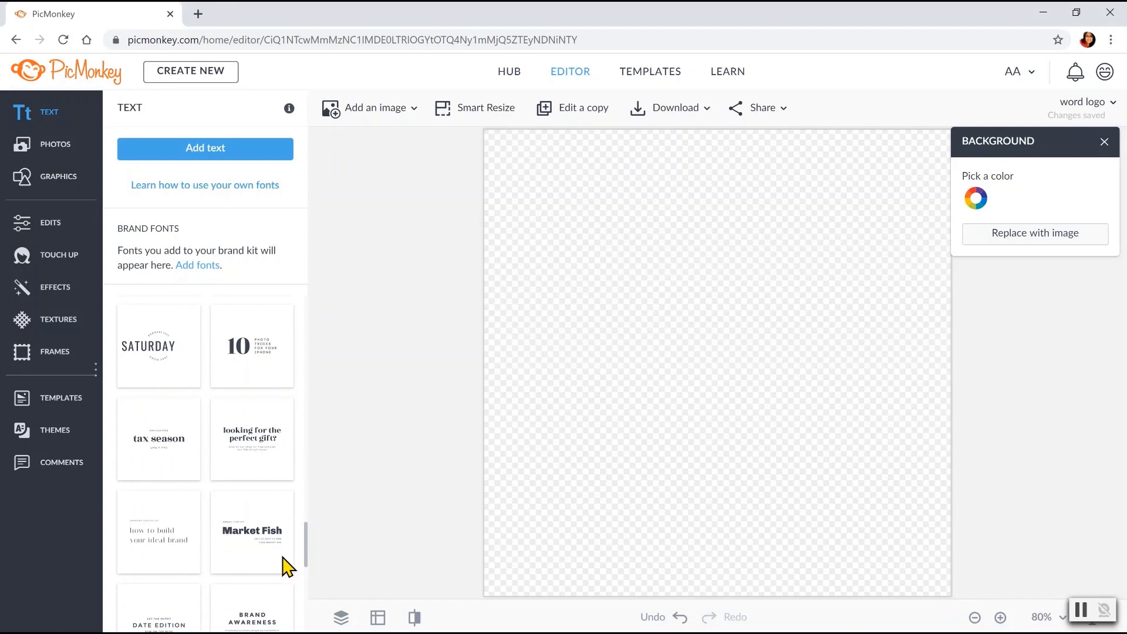
{"action": "left_click_drag", "start_coordinate": [286, 566], "coordinate": [287, 569]}
{"action": "scroll", "coordinate": [287, 564], "scroll_direction": "down", "scroll_amount": 1}
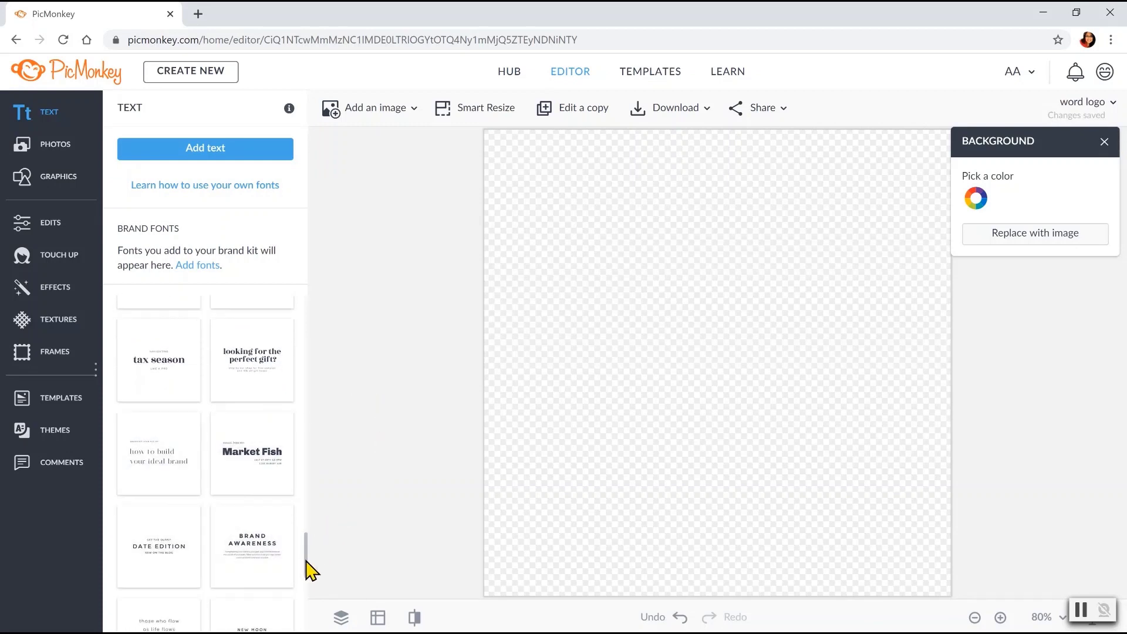
{"action": "left_click_drag", "start_coordinate": [309, 568], "coordinate": [315, 549]}
- Add the SATURDAY text layout to the canvas and select its large centre word
{"action": "left_click", "coordinate": [164, 471]}
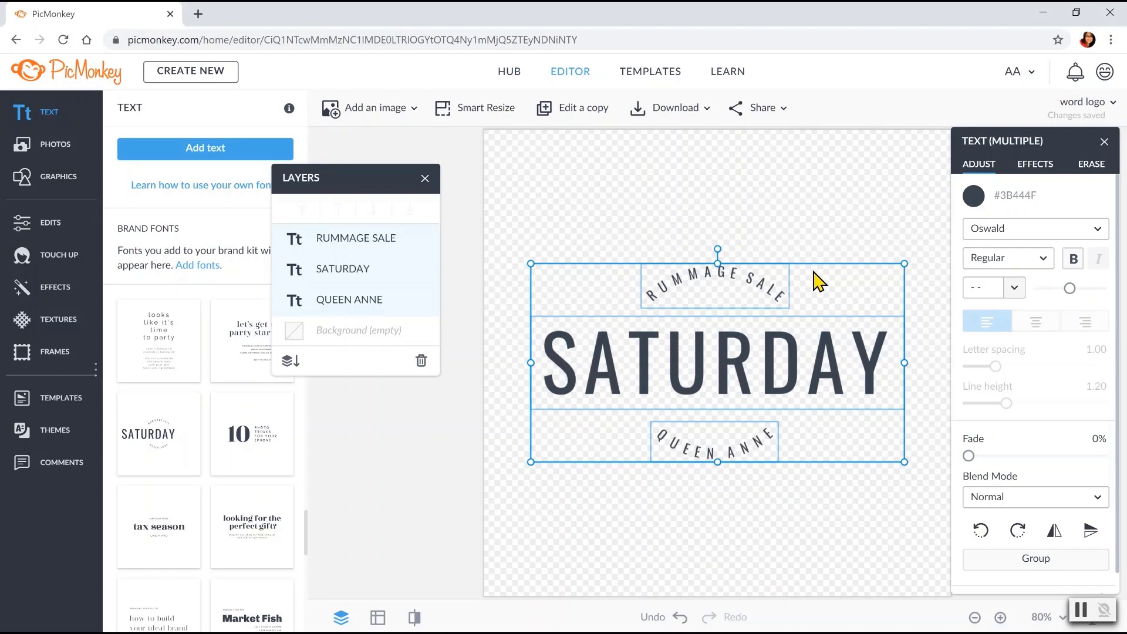
{"action": "left_click", "coordinate": [829, 283]}
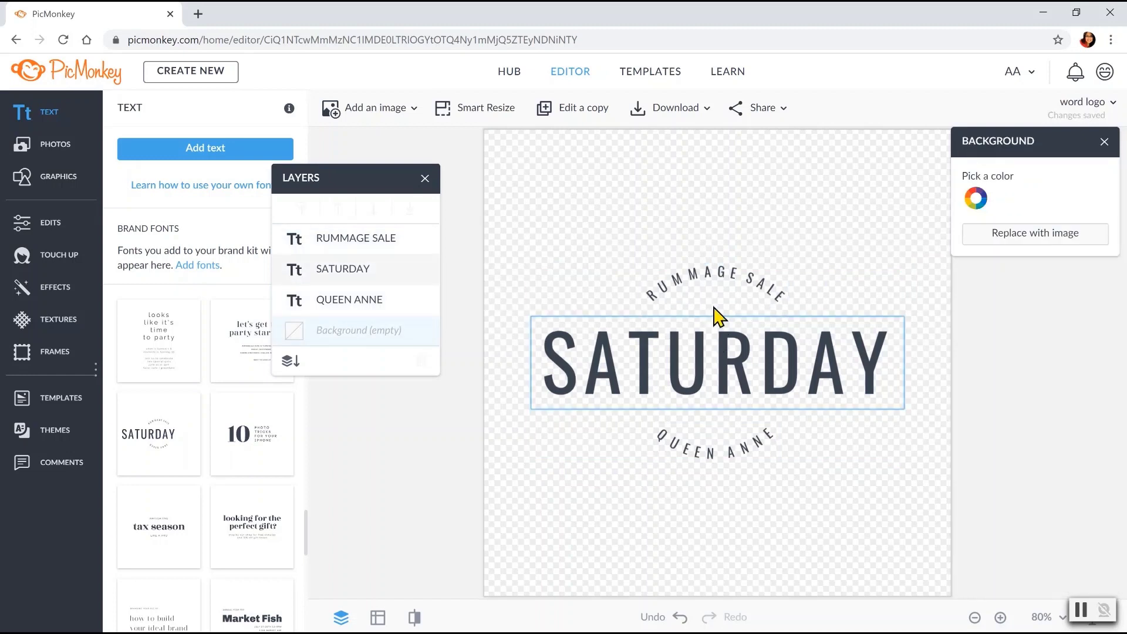
{"action": "left_click", "coordinate": [709, 285]}
{"action": "left_click", "coordinate": [746, 458]}
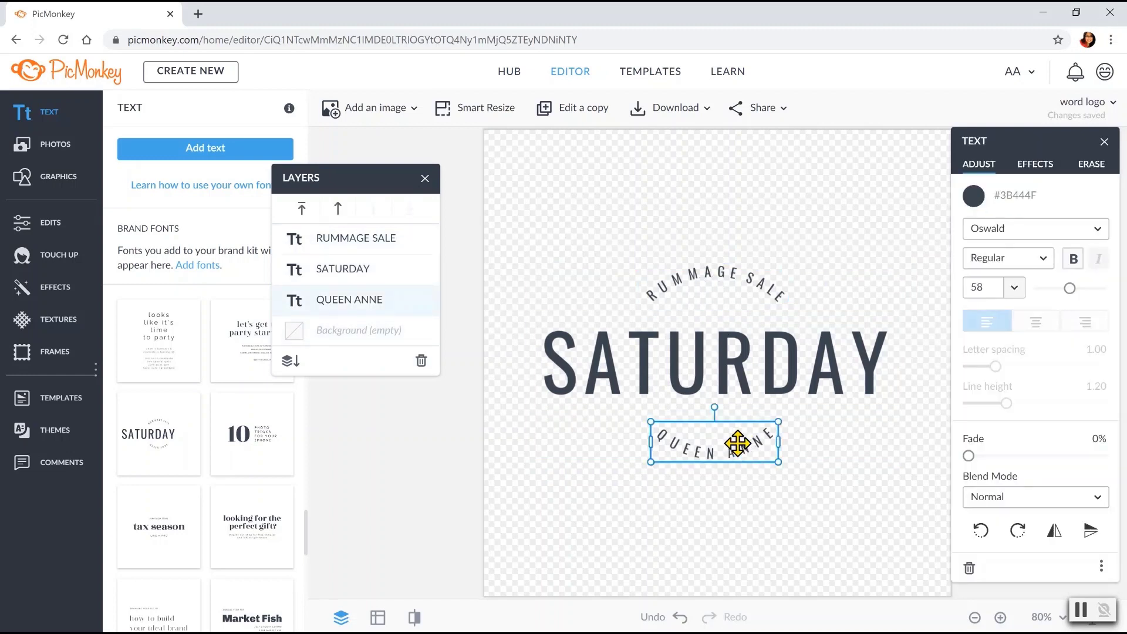
{"action": "left_click", "coordinate": [737, 413]}
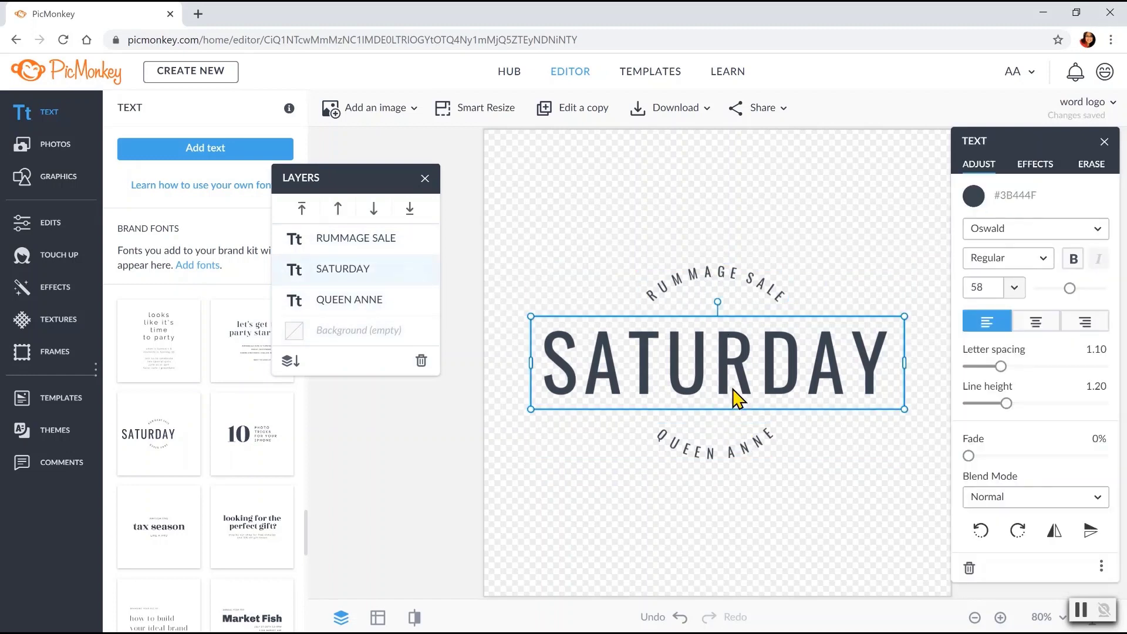
- Change the centre word SATURDAY to STAR
{"action": "left_click", "coordinate": [567, 357]}
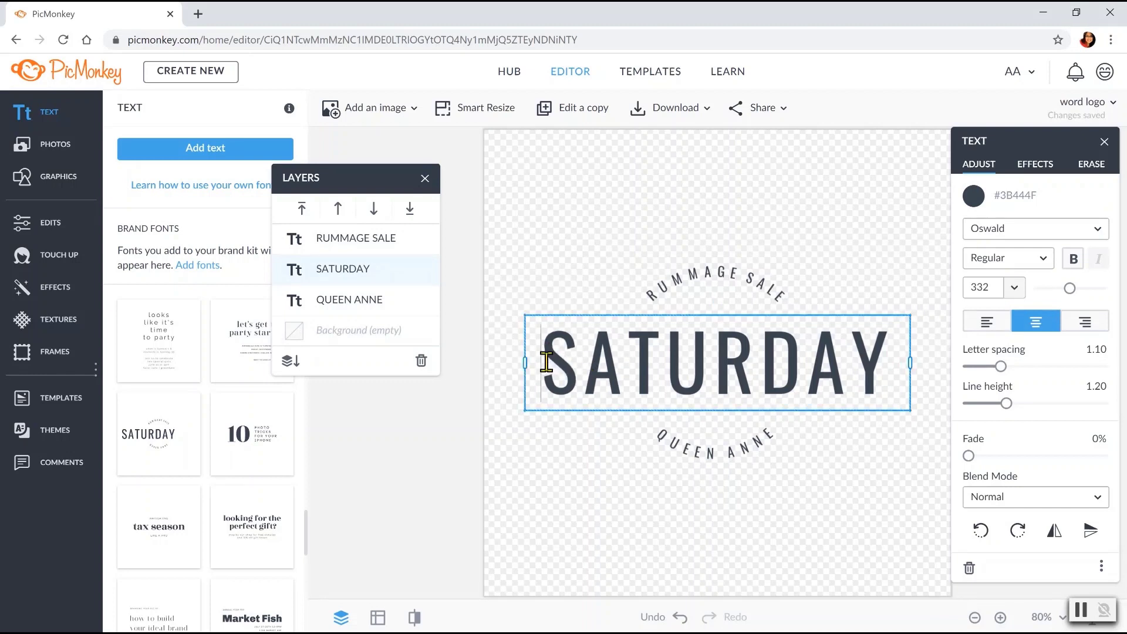
{"action": "left_click_drag", "start_coordinate": [548, 362], "coordinate": [885, 382]}
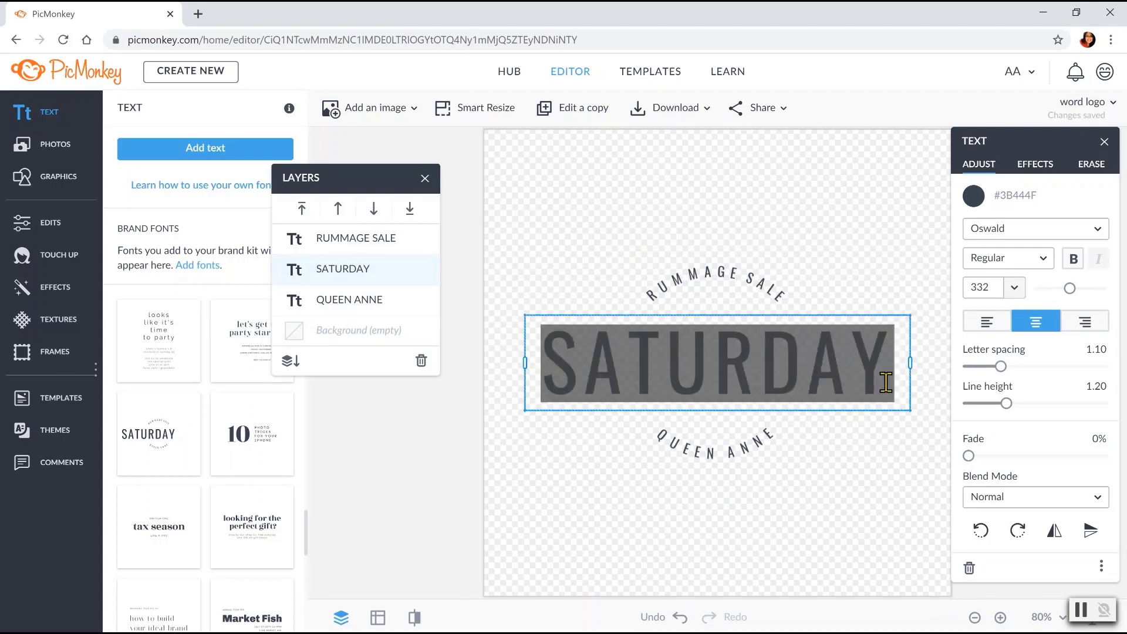
{"action": "left_click", "coordinate": [569, 367]}
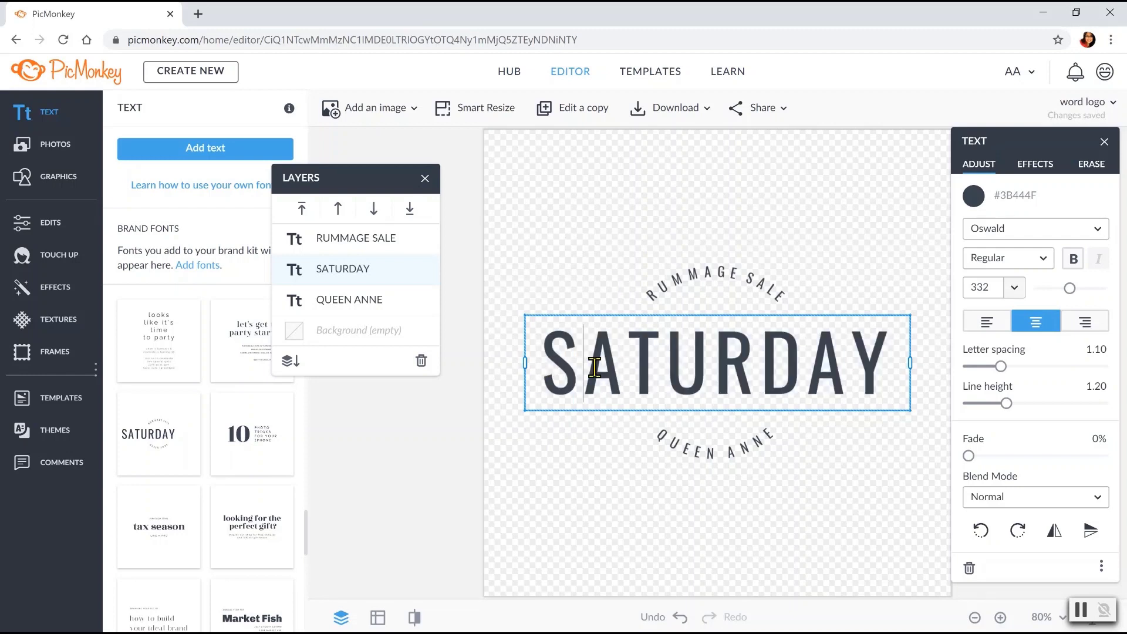
{"action": "left_click_drag", "start_coordinate": [595, 367], "coordinate": [904, 399]}
{"action": "type", "text": "T"}
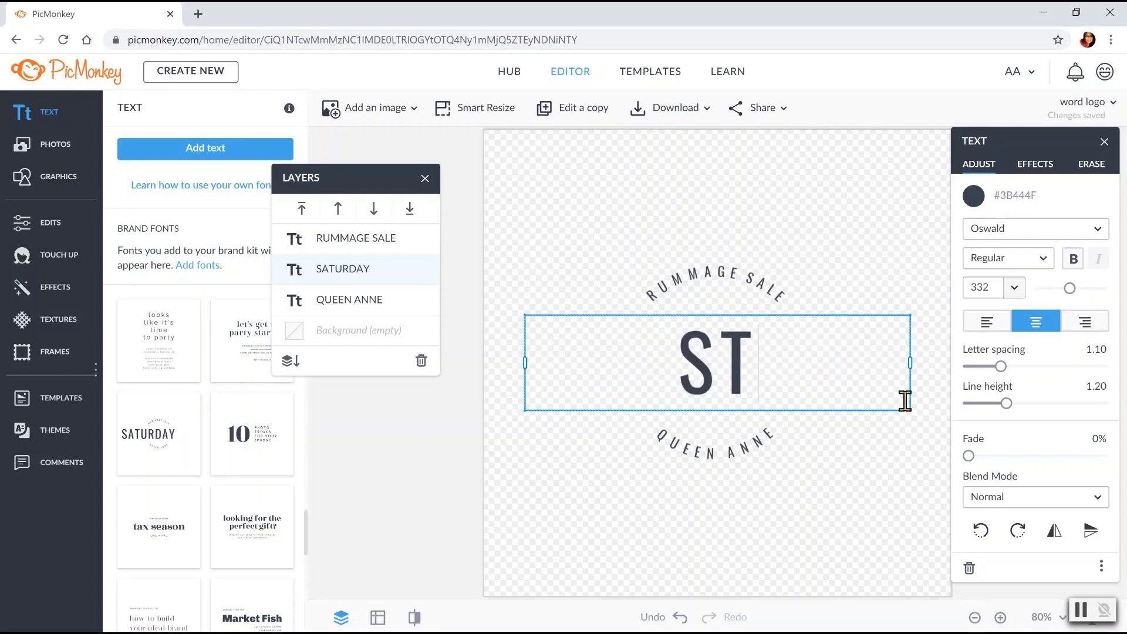
{"action": "type", "text": "A"}
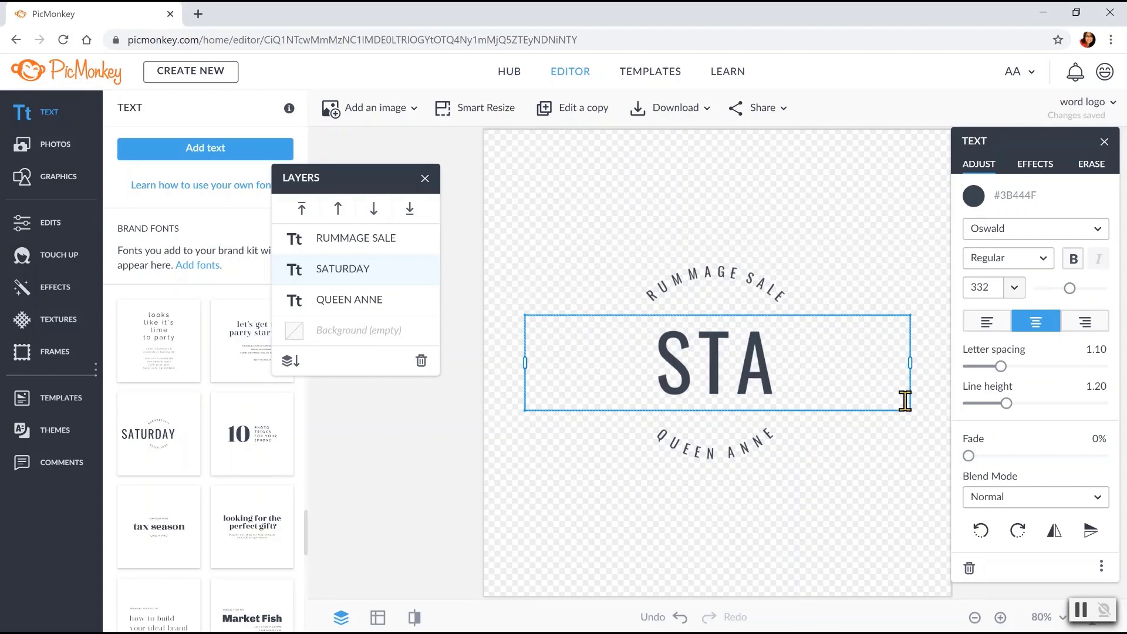
{"action": "type", "text": "R"}
- Colour the word STAR pink #F41CE3
{"action": "left_click", "coordinate": [638, 362]}
{"action": "left_click_drag", "start_coordinate": [638, 362], "coordinate": [808, 353]}
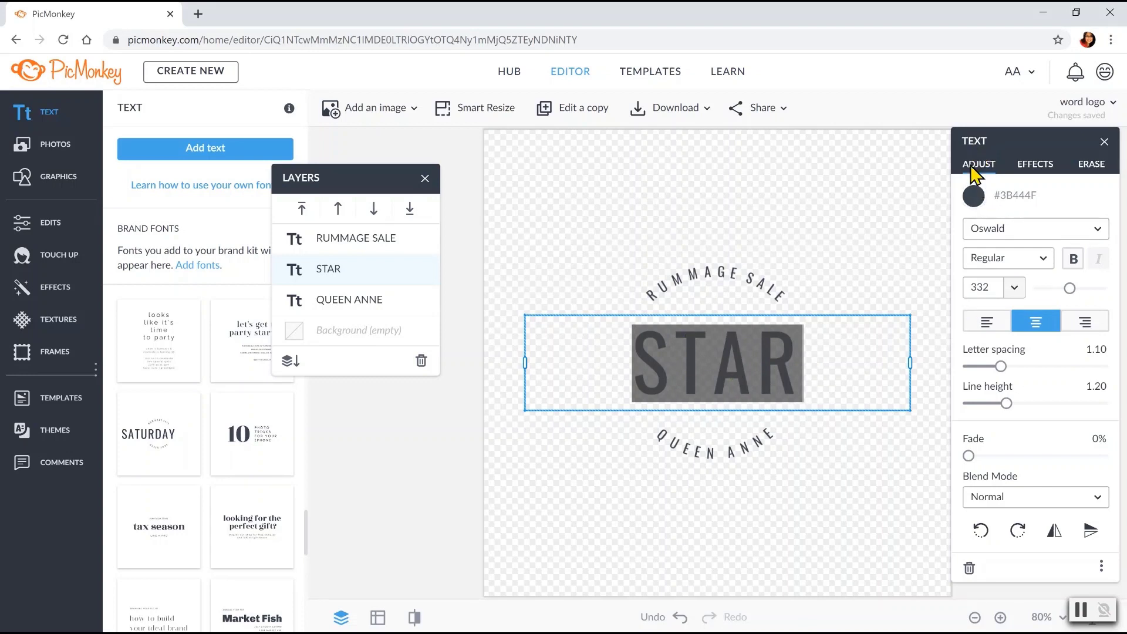
{"action": "left_click", "coordinate": [973, 194]}
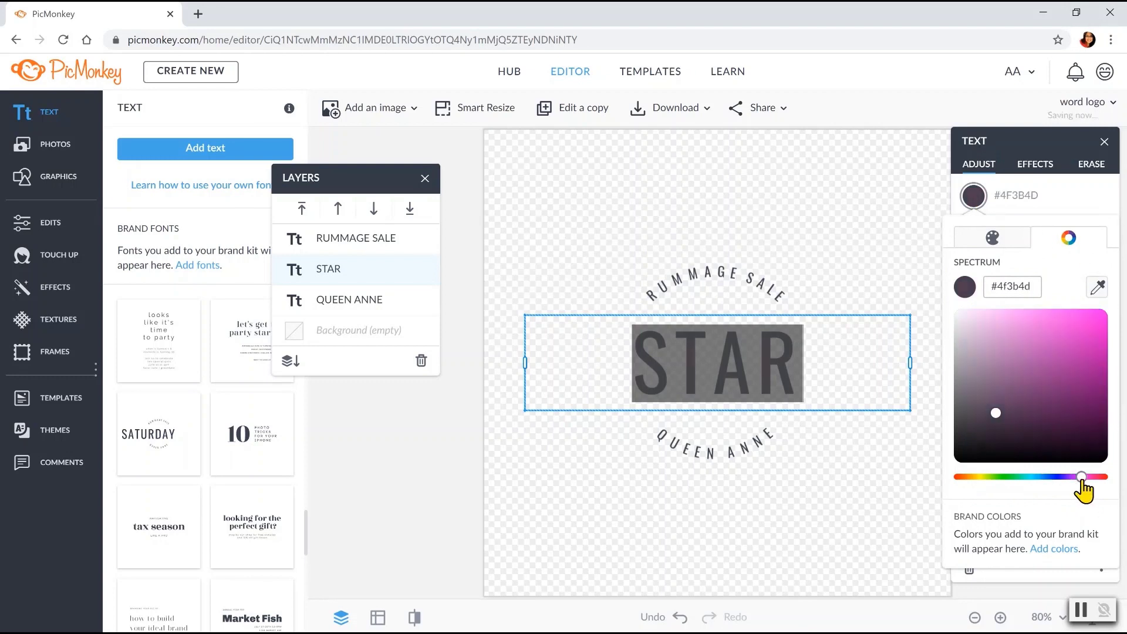
{"action": "left_click", "coordinate": [1085, 320]}
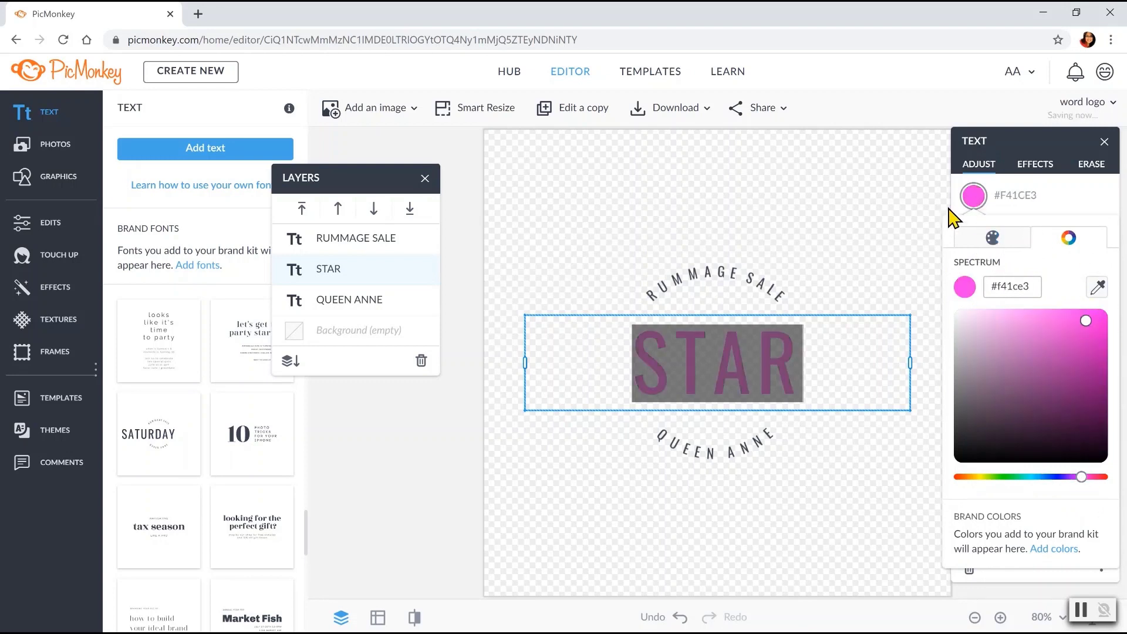
{"action": "left_click", "coordinate": [905, 241]}
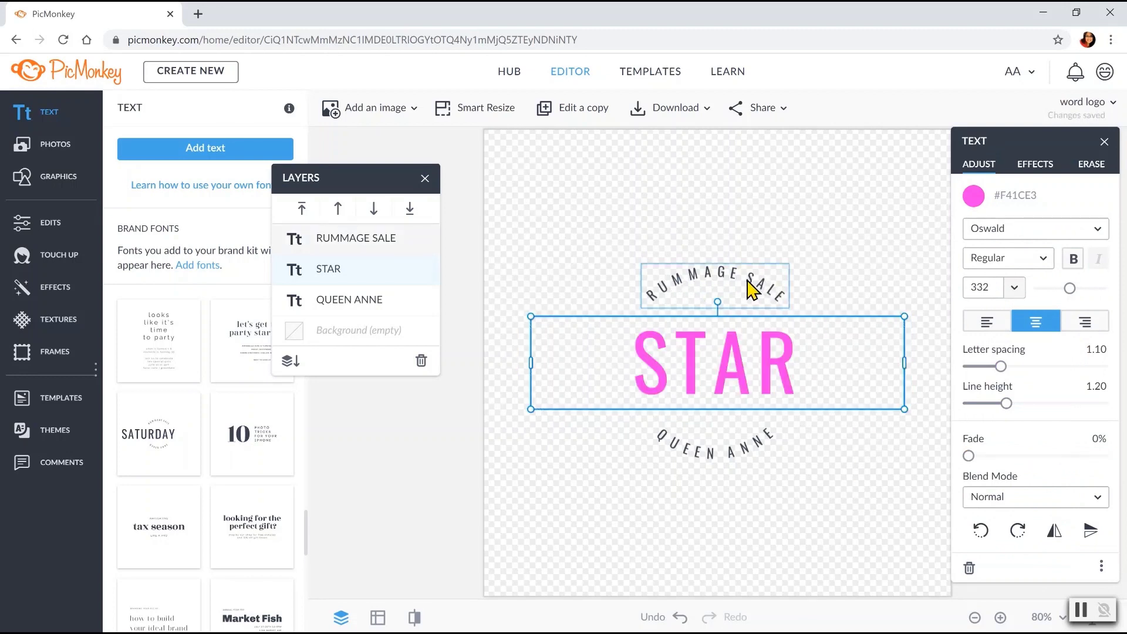
- Replace the curved RUMMAGE SALE wording with My Mom's Best
{"action": "left_click", "coordinate": [749, 288]}
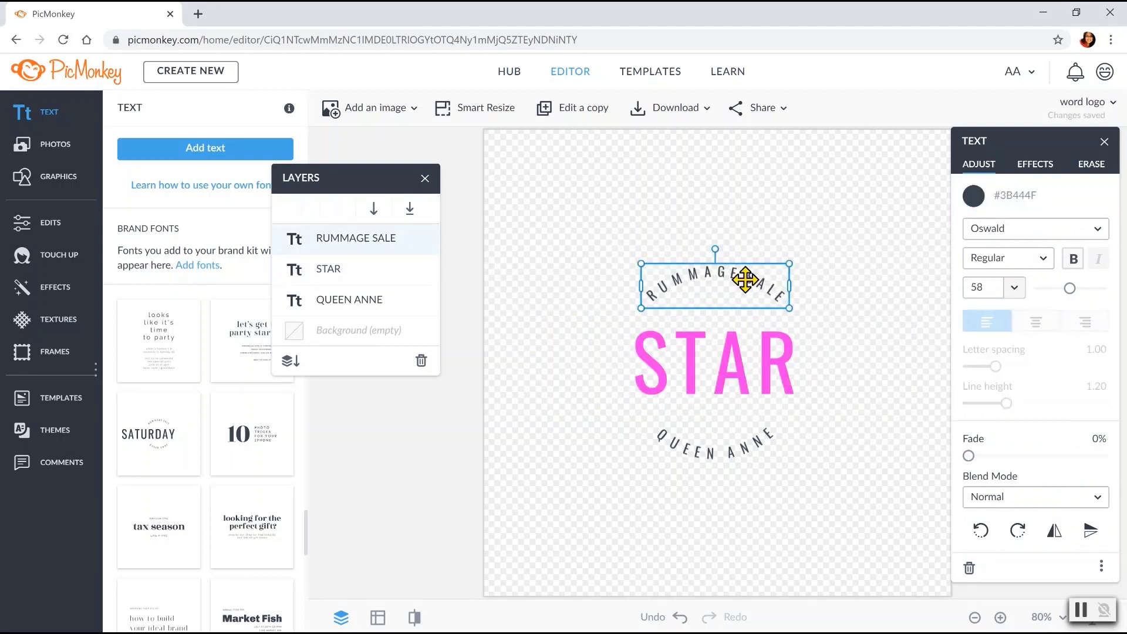
{"action": "left_click", "coordinate": [743, 281]}
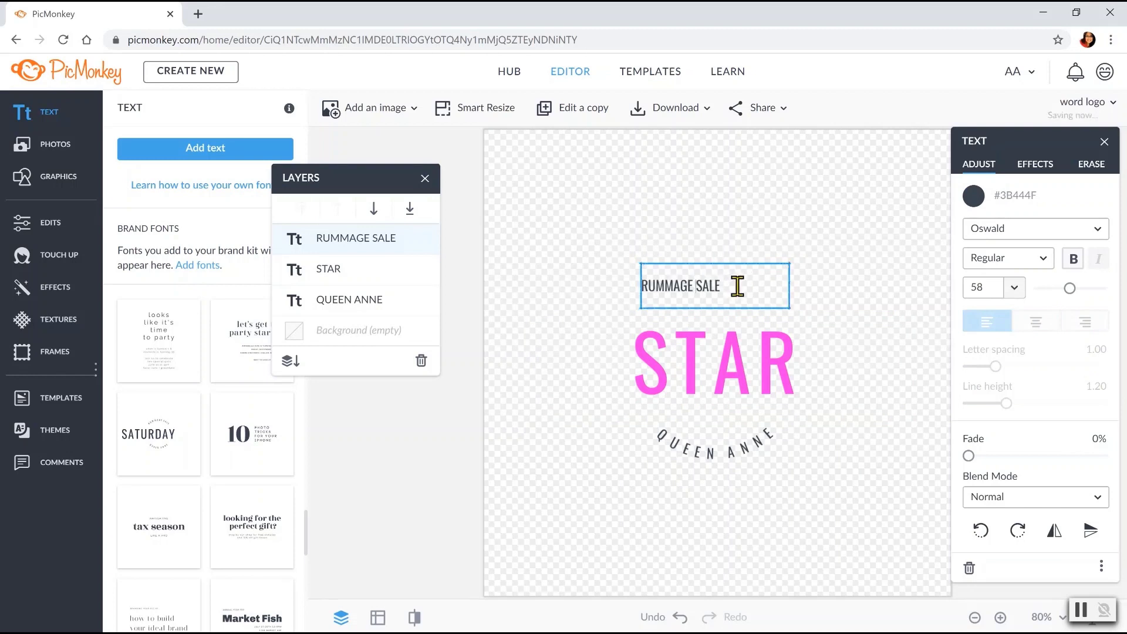
{"action": "left_click_drag", "start_coordinate": [742, 287], "coordinate": [637, 295]}
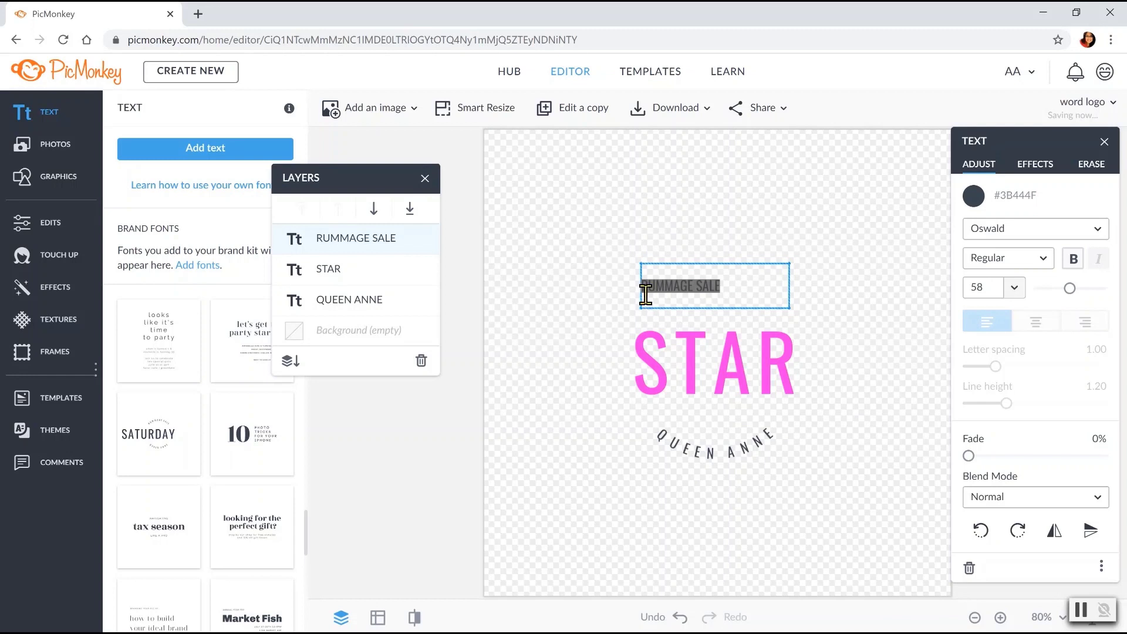
{"action": "key", "text": "BackSpace"}
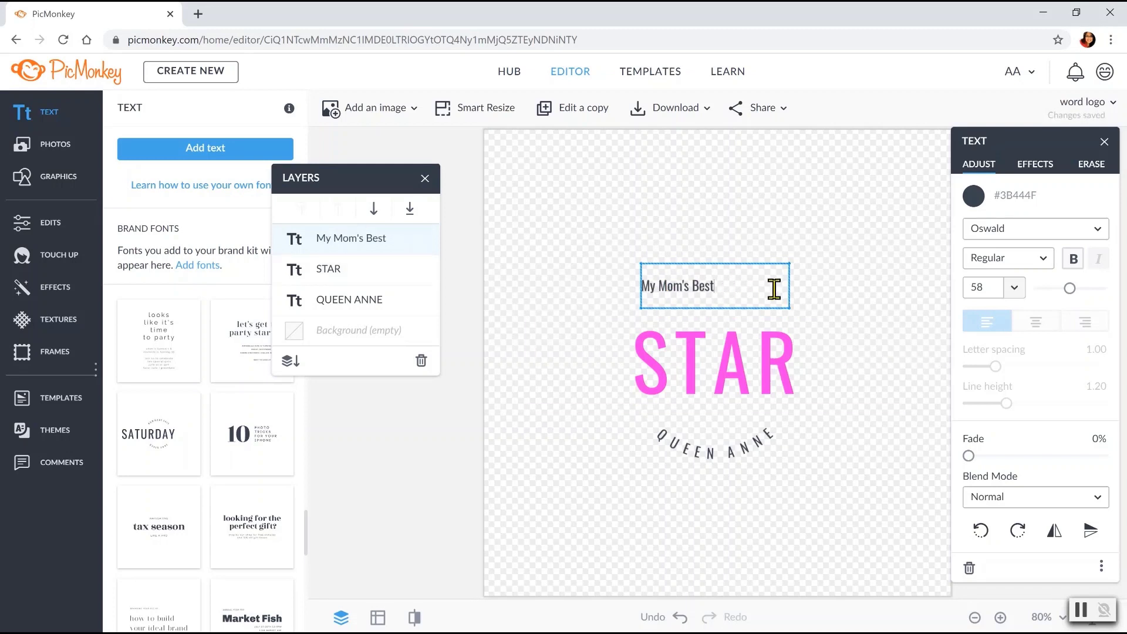
{"action": "left_click", "coordinate": [735, 289]}
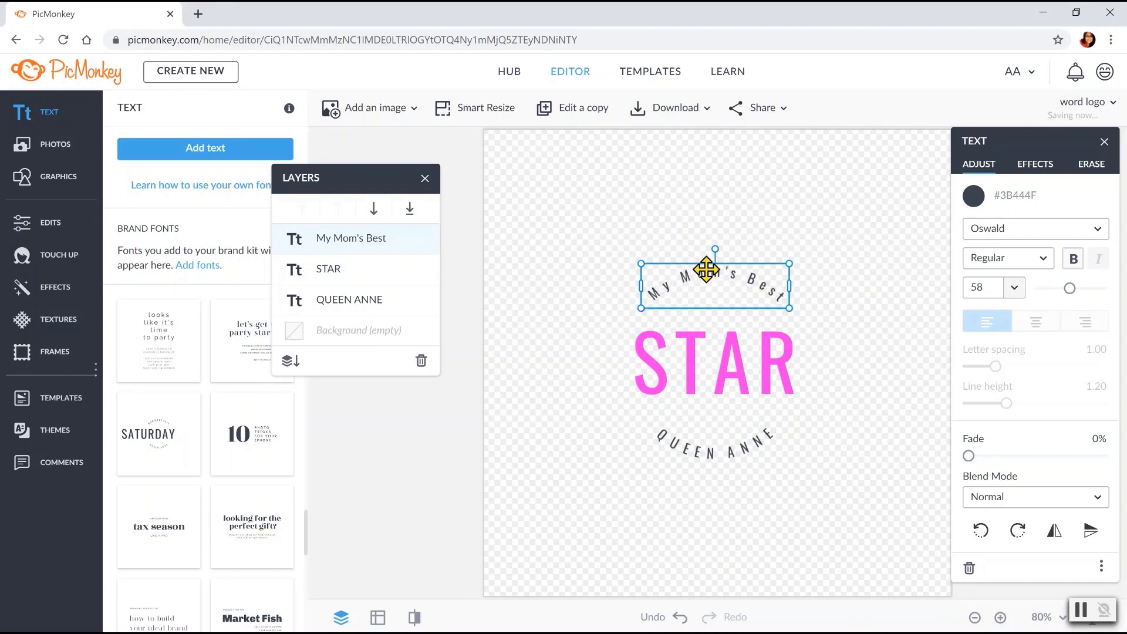
- Colour the My Mom's Best text blue #1C2EF4
{"action": "left_click", "coordinate": [974, 197]}
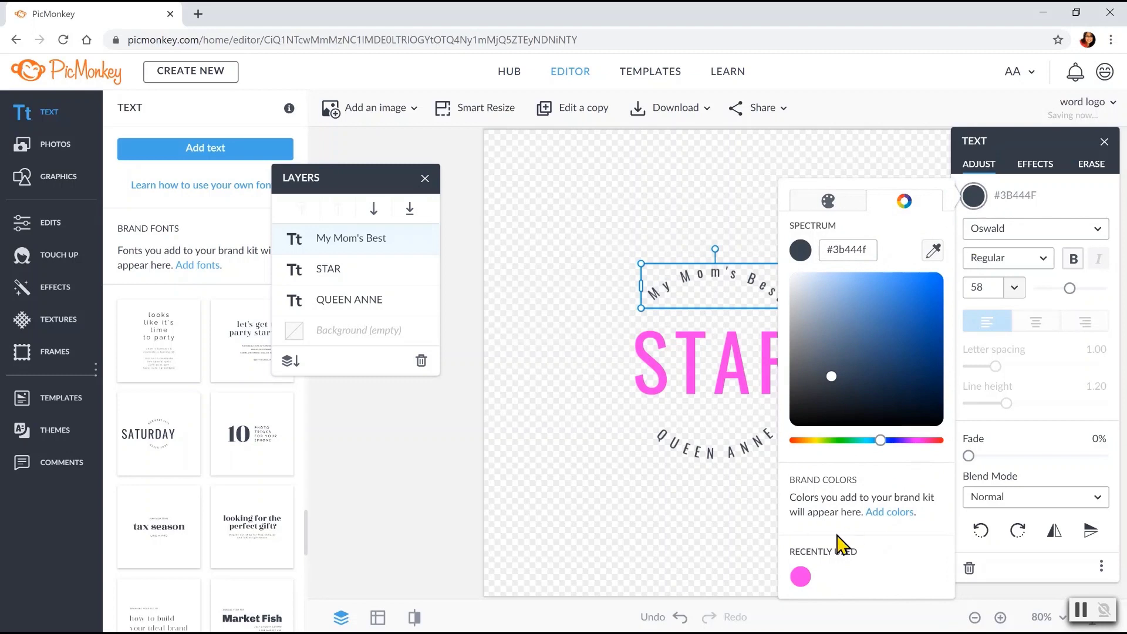
{"action": "left_click", "coordinate": [801, 578]}
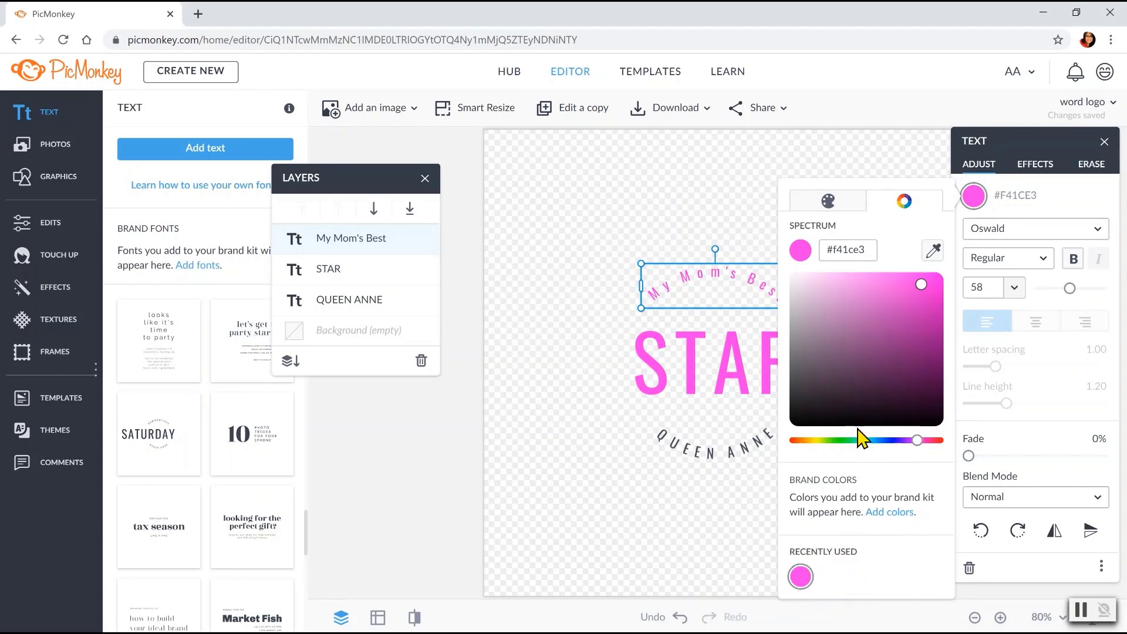
{"action": "left_click", "coordinate": [802, 441]}
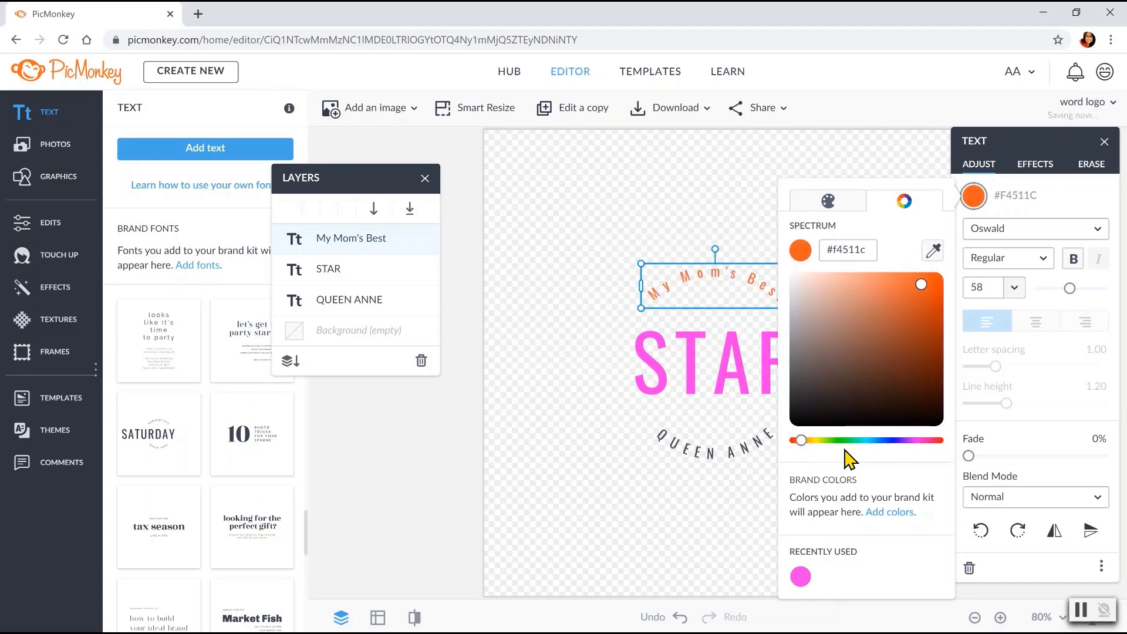
{"action": "left_click_drag", "start_coordinate": [877, 442], "coordinate": [890, 441]}
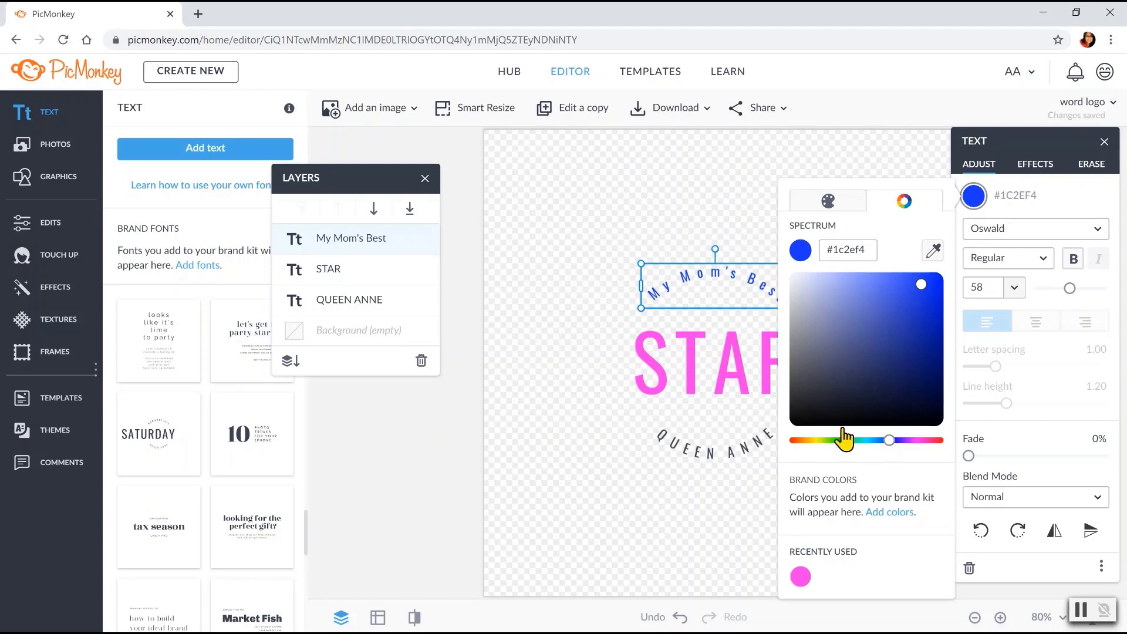
- Replace the curved QUEEN ANNE wording below STAR with Photography
{"action": "left_click", "coordinate": [574, 460]}
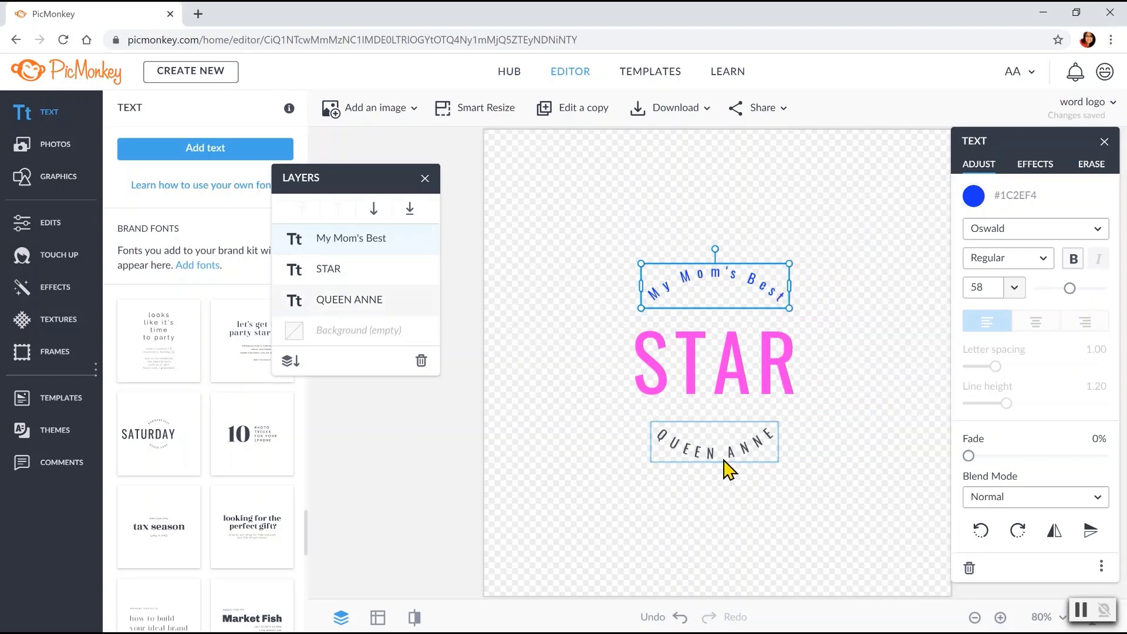
{"action": "left_click", "coordinate": [729, 471]}
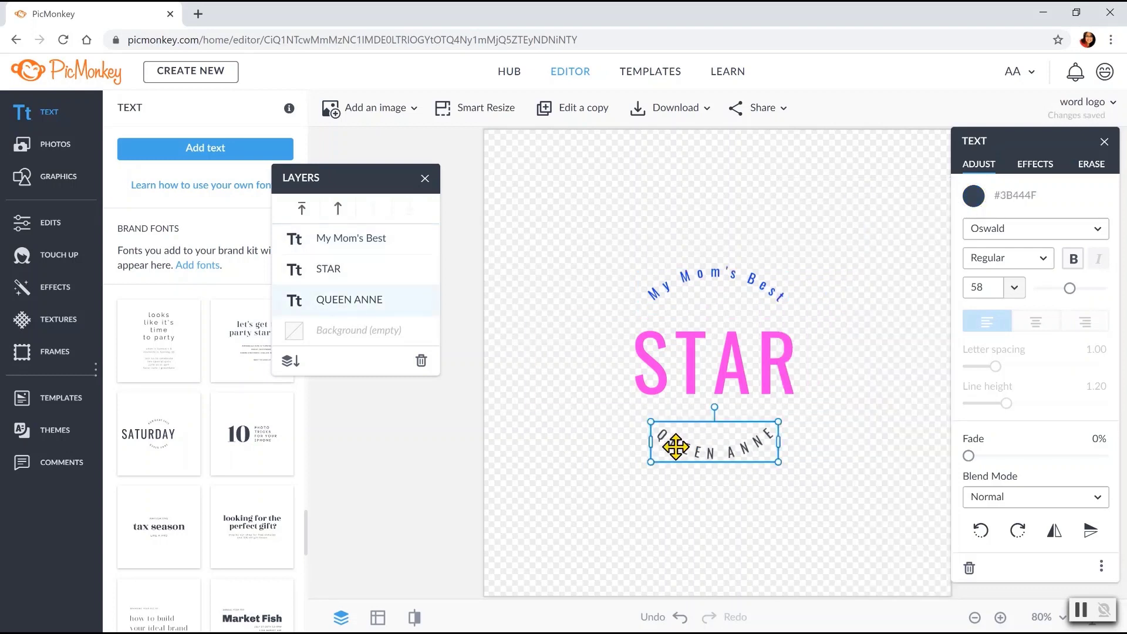
{"action": "double_click", "coordinate": [726, 456]}
{"action": "key", "text": "Escape"}
{"action": "double_click", "coordinate": [759, 449]}
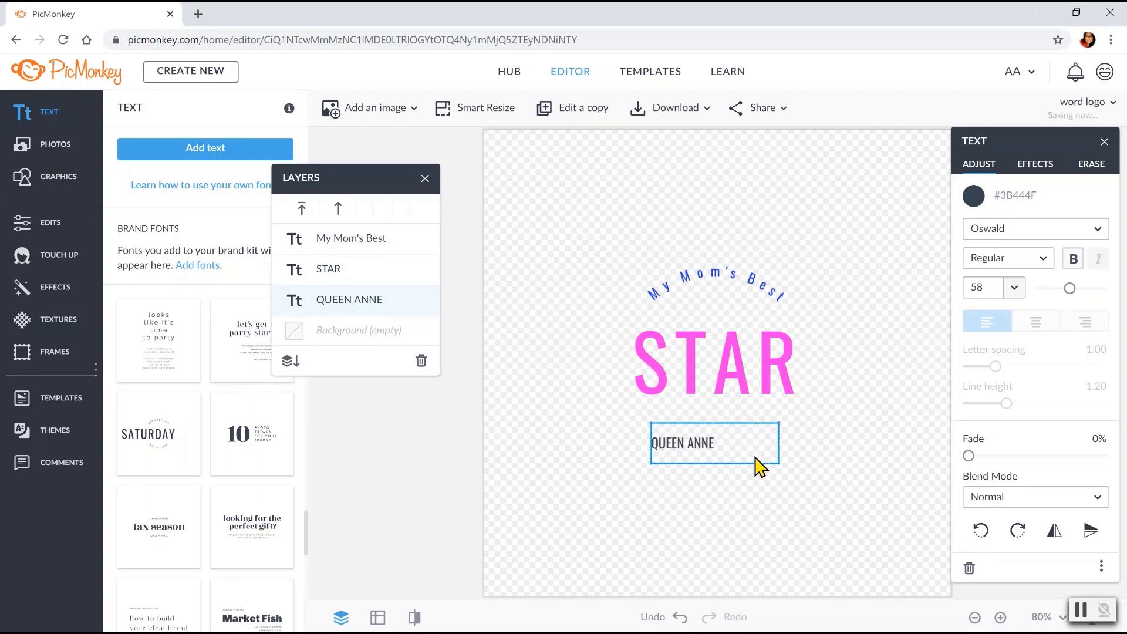
{"action": "left_click_drag", "start_coordinate": [731, 443], "coordinate": [653, 447]}
{"action": "key", "text": "BackSpace"}
{"action": "type", "text": "Photography"}
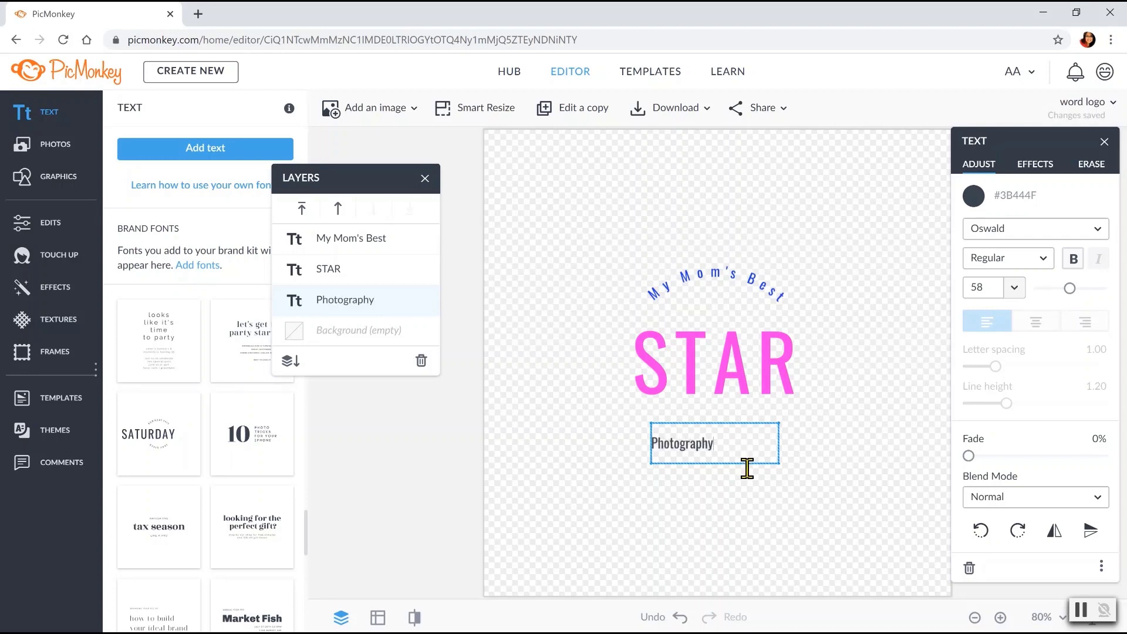
{"action": "left_click", "coordinate": [745, 470]}
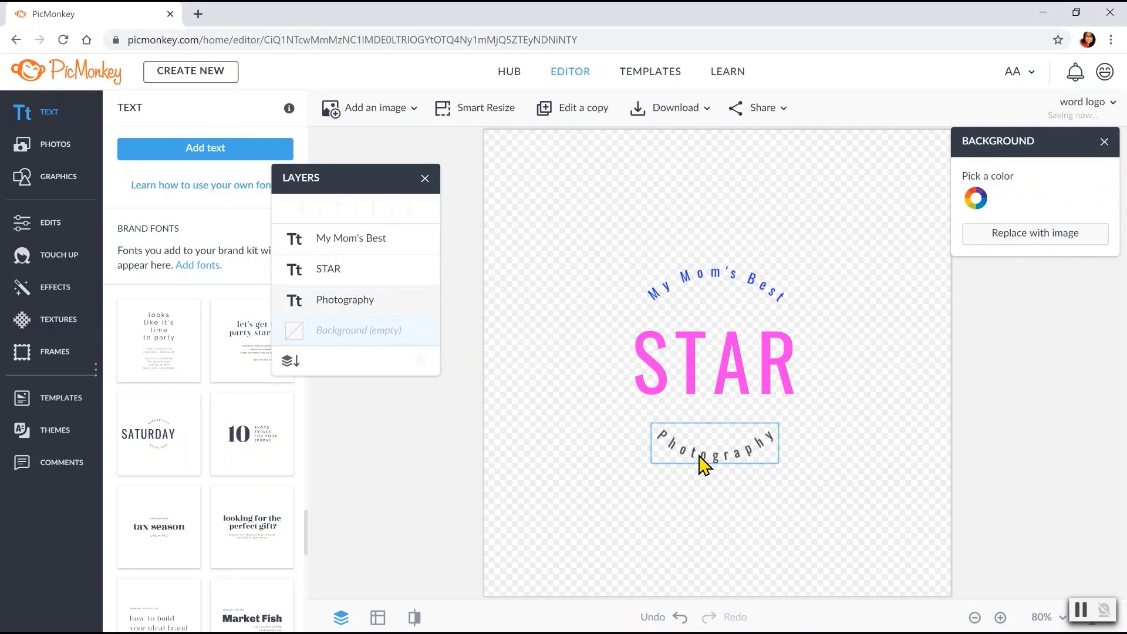
- Give Photography the recently used blue #1C2EF4, matching My Mom's Best
{"action": "left_click", "coordinate": [745, 463]}
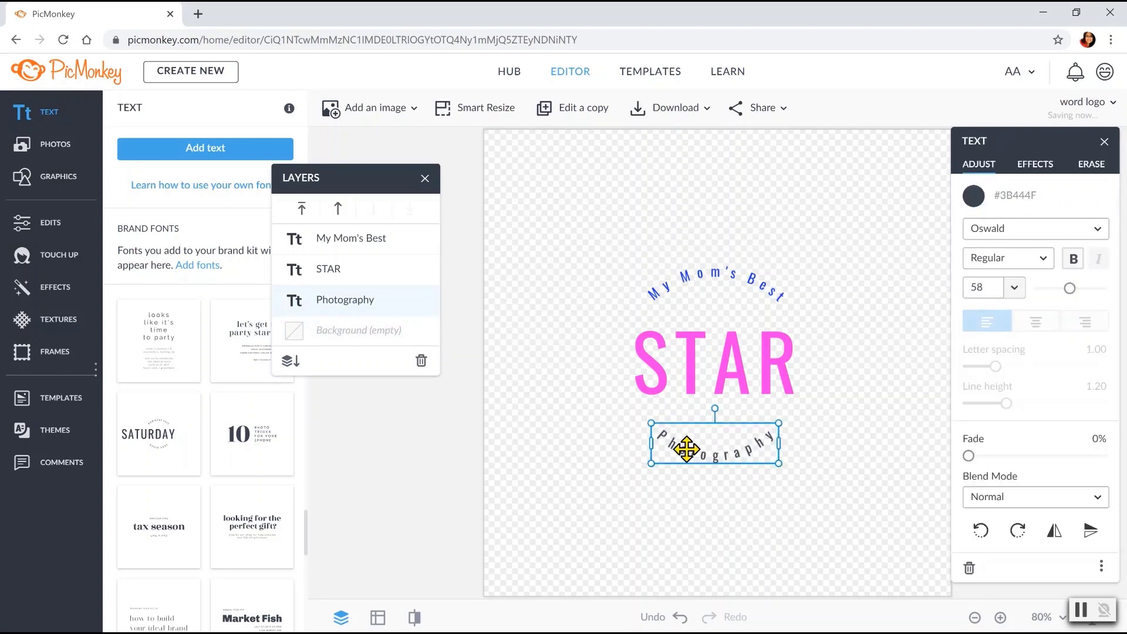
{"action": "left_click", "coordinate": [973, 199]}
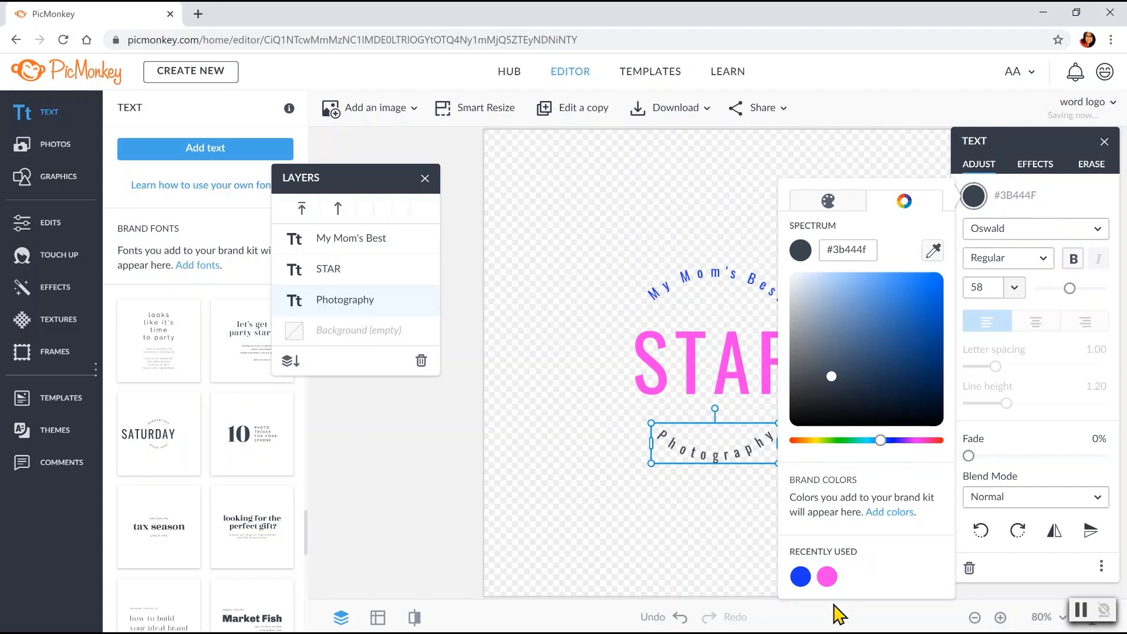
{"action": "left_click", "coordinate": [801, 576]}
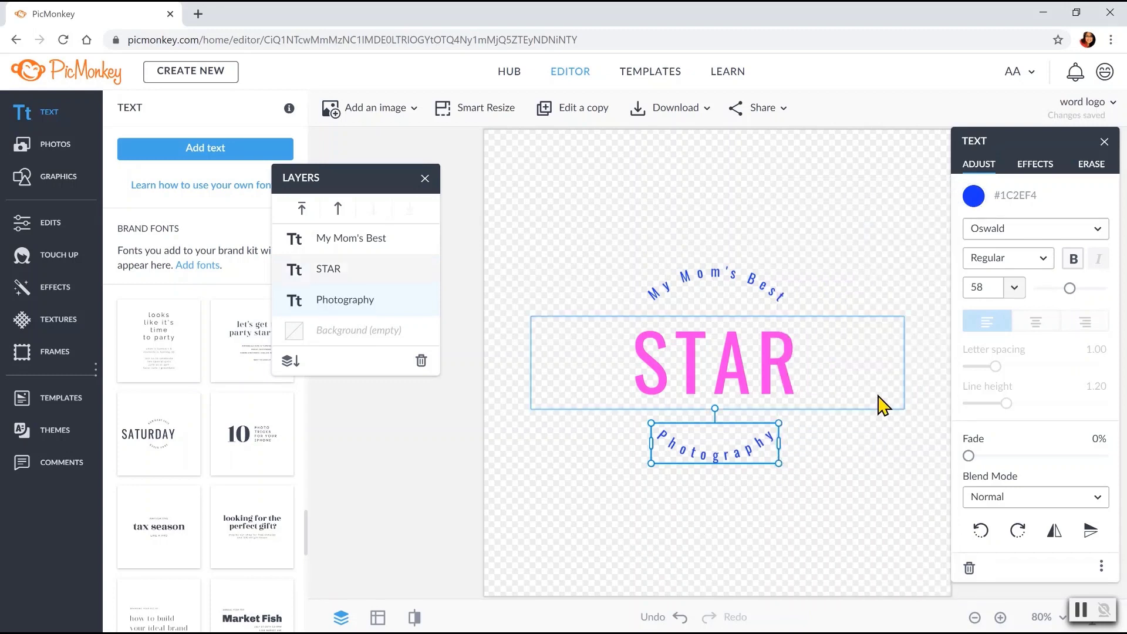
{"action": "left_click", "coordinate": [716, 306]}
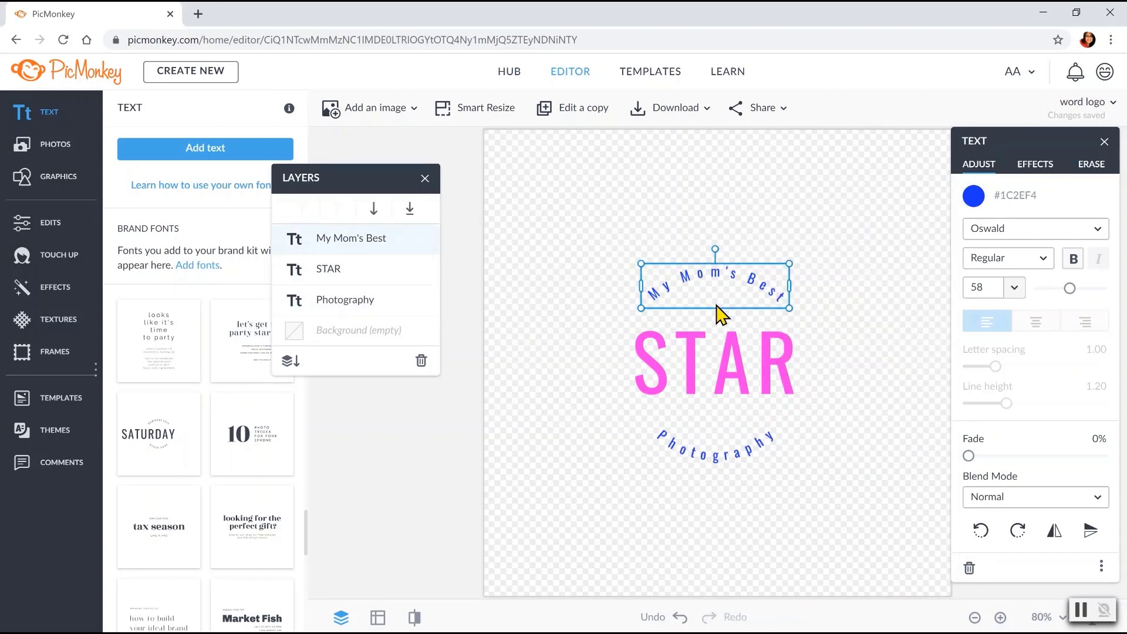
{"action": "left_click", "coordinate": [749, 445]}
{"action": "left_click", "coordinate": [734, 299]}
{"action": "left_click", "coordinate": [664, 447]}
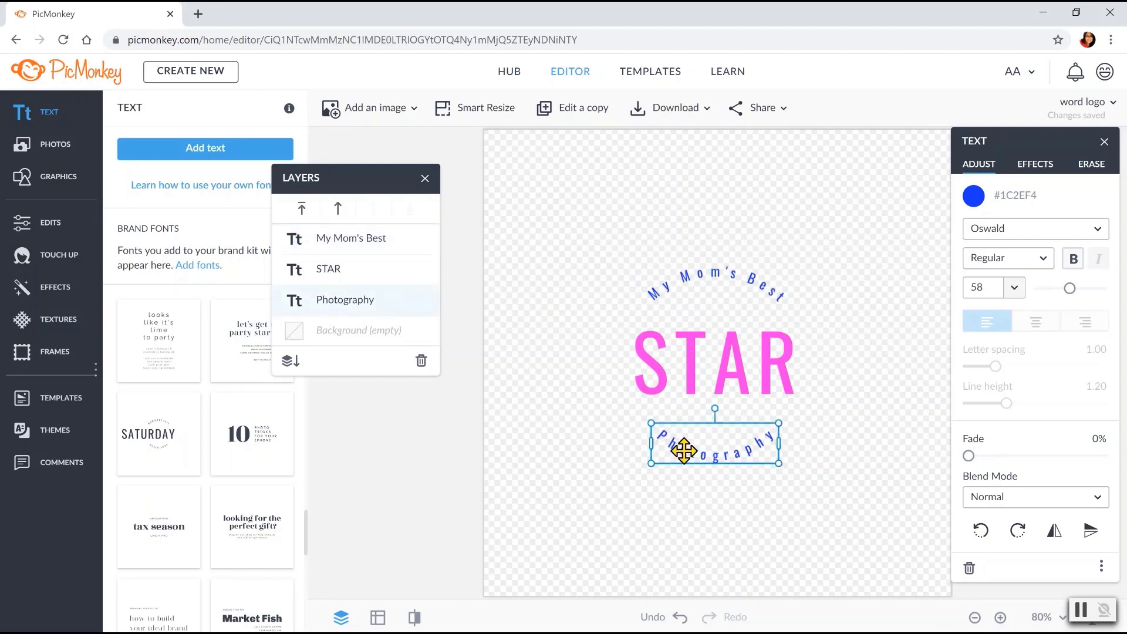
{"action": "left_click", "coordinate": [707, 295]}
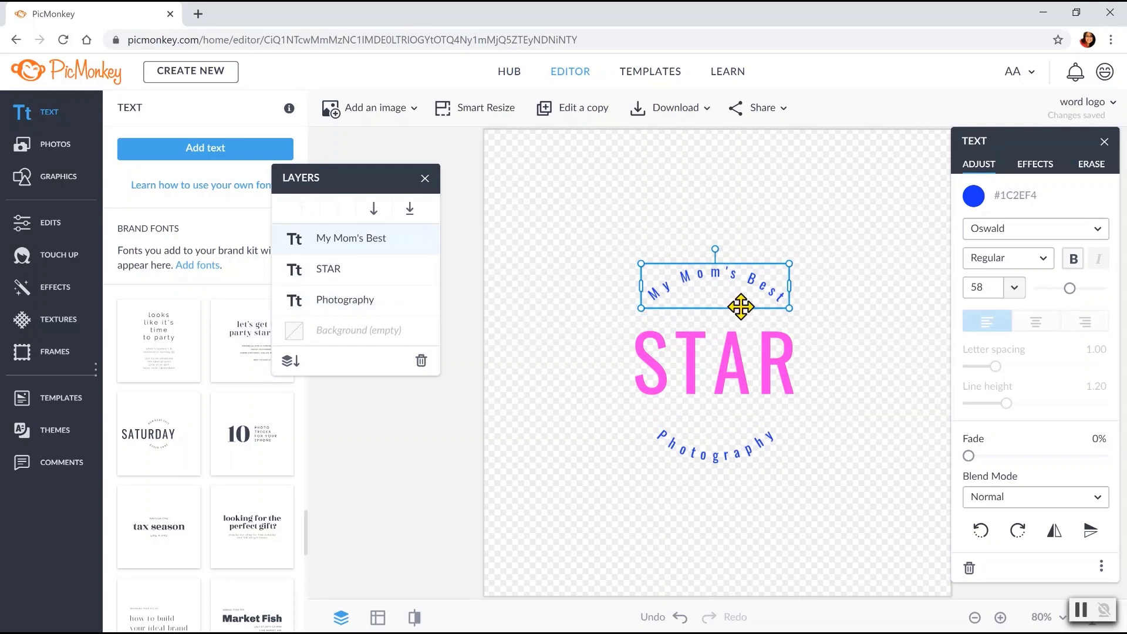
{"action": "left_click", "coordinate": [1034, 165]}
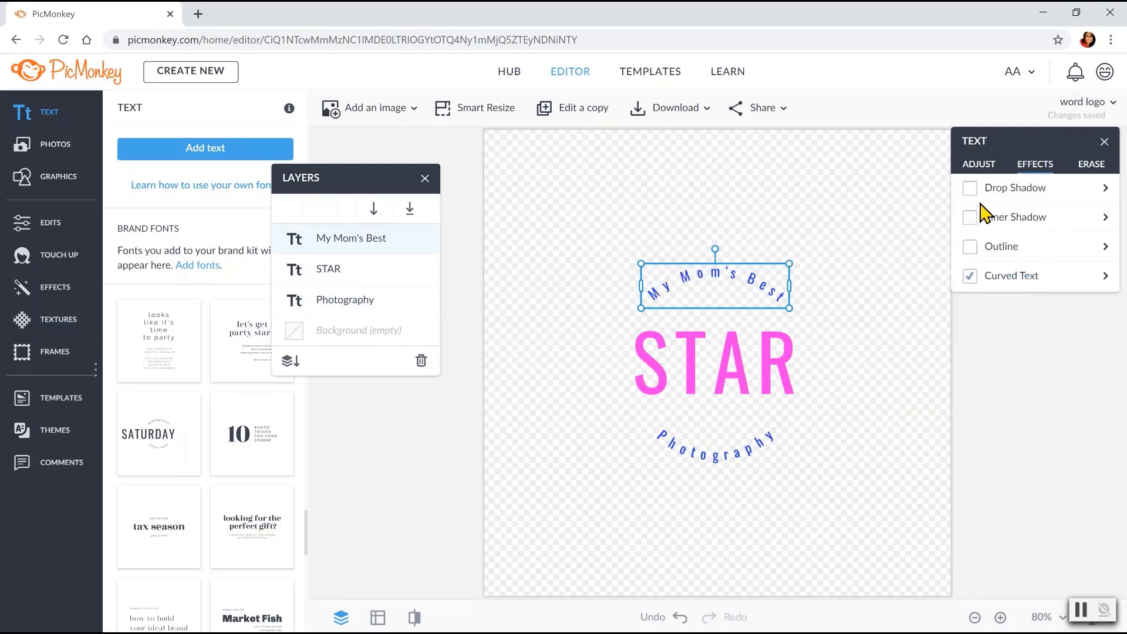
{"action": "double_click", "coordinate": [733, 286]}
{"action": "left_click", "coordinate": [863, 293]}
{"action": "left_click", "coordinate": [997, 291]}
{"action": "left_click", "coordinate": [996, 290]}
{"action": "left_click", "coordinate": [1104, 276]}
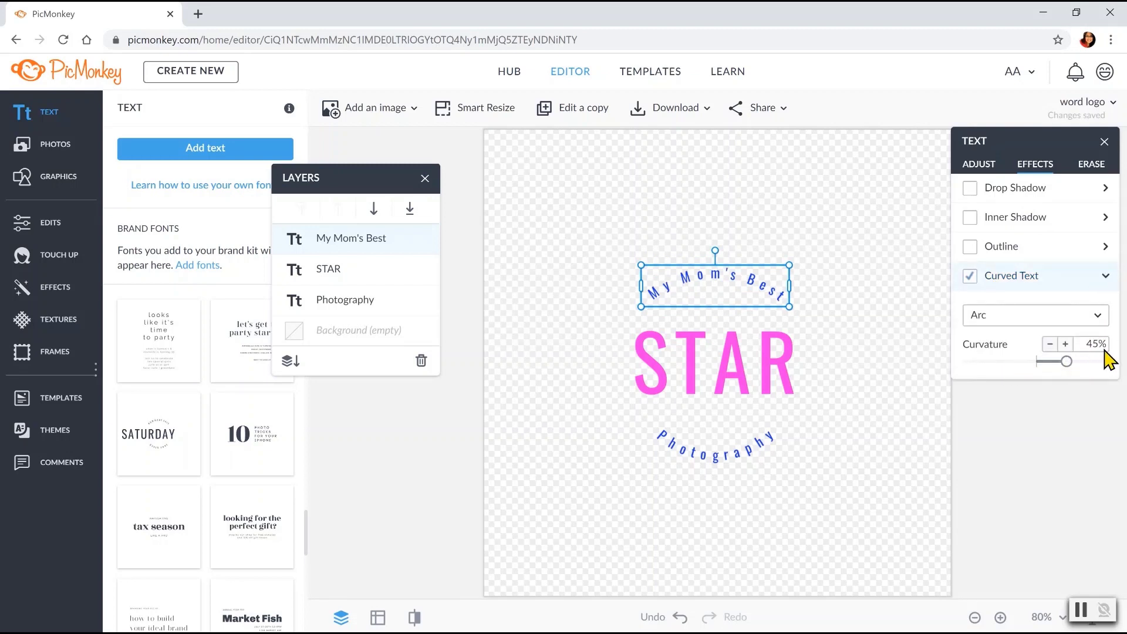
- Apply Curved Text to Photography, arcing it downward at about -46% curvature
{"action": "left_click", "coordinate": [830, 437]}
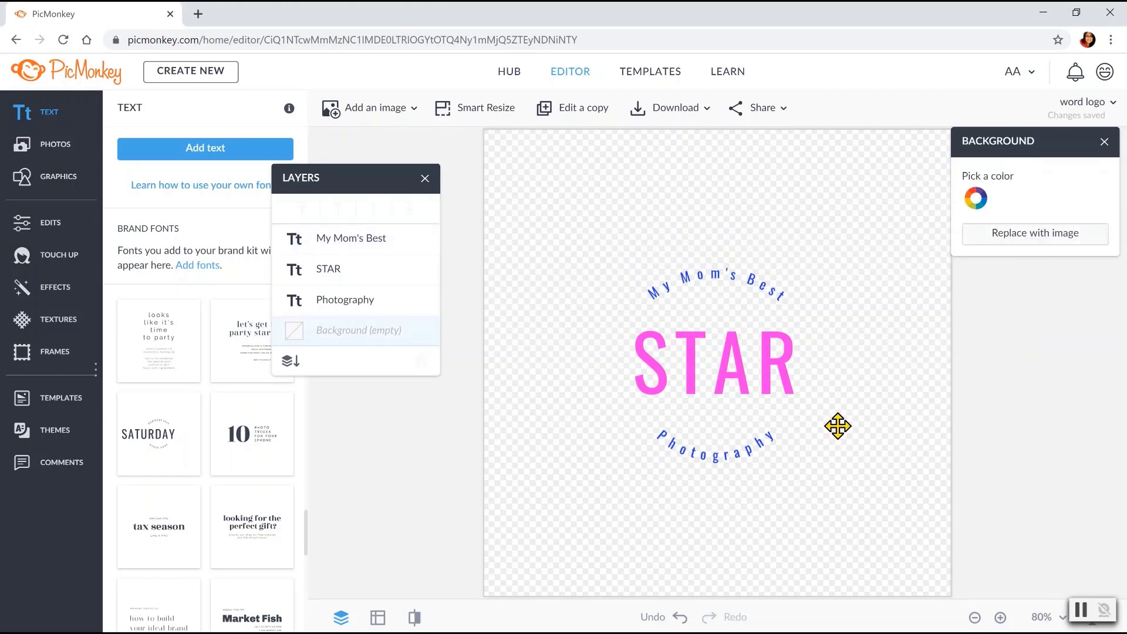
{"action": "left_click", "coordinate": [743, 459]}
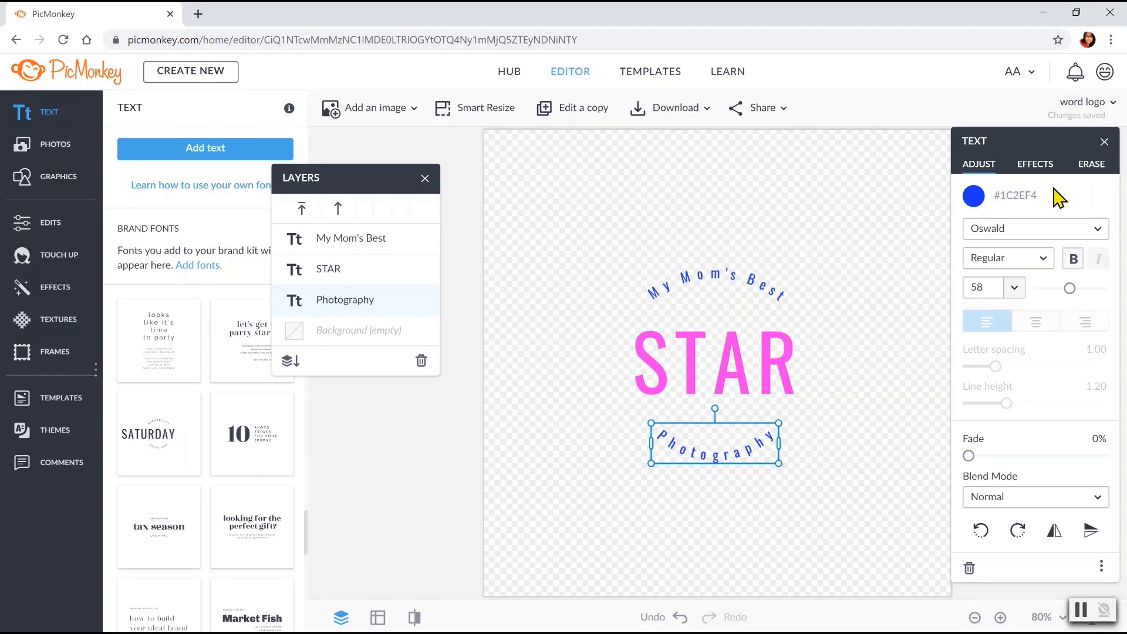
{"action": "left_click", "coordinate": [1036, 165]}
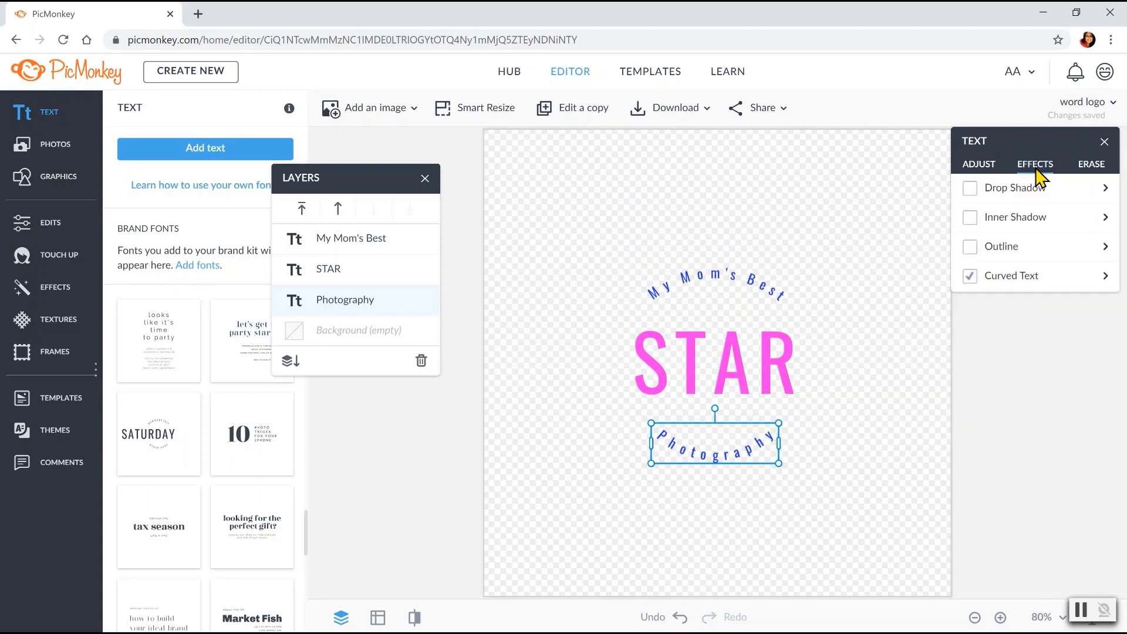
{"action": "left_click", "coordinate": [1083, 287]}
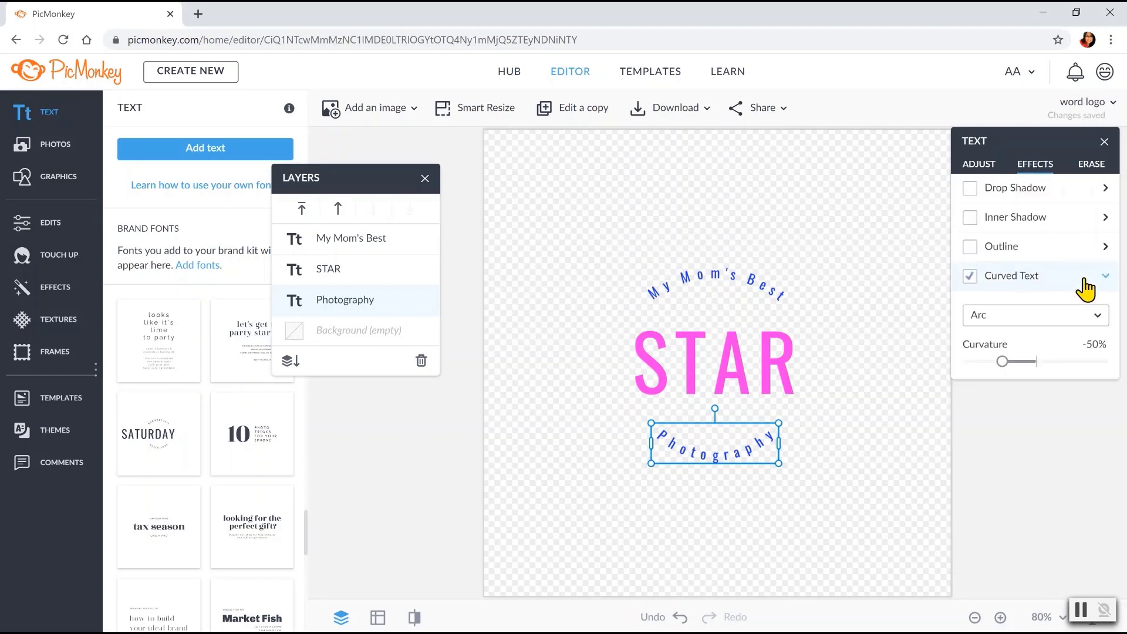
{"action": "mouse_move", "coordinate": [1077, 365]}
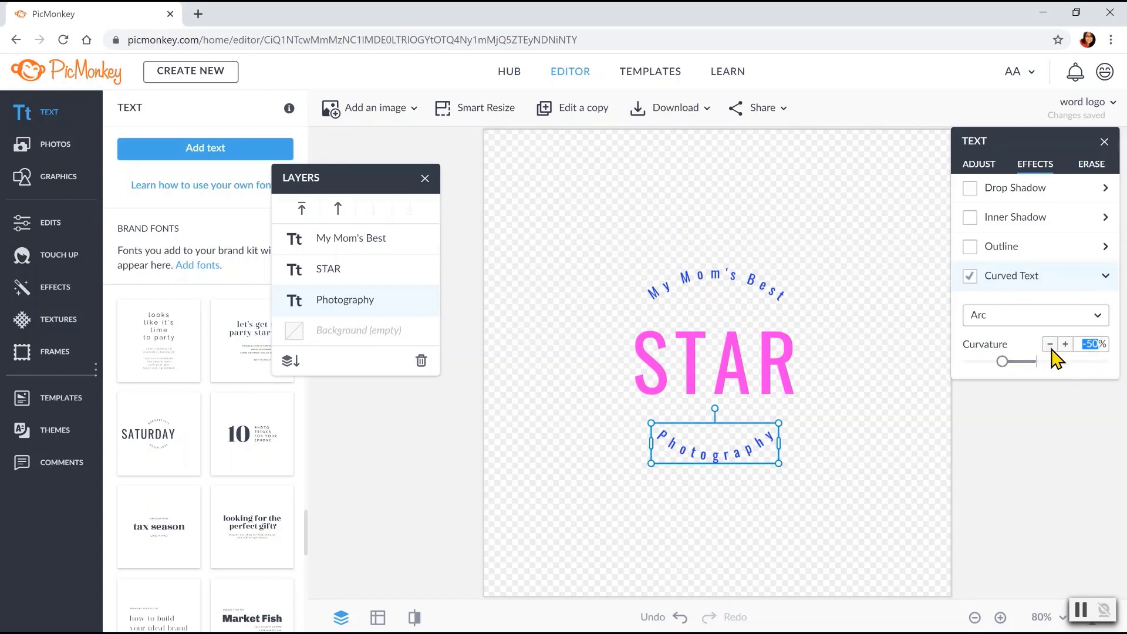
{"action": "left_click", "coordinate": [1052, 350]}
{"action": "left_click", "coordinate": [1052, 350]}
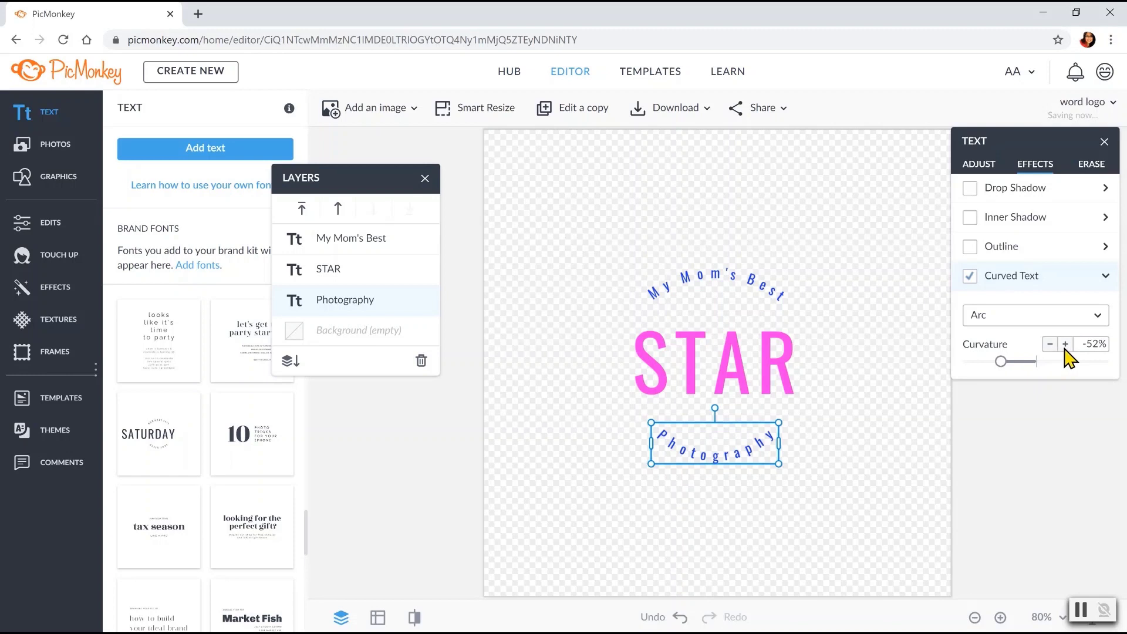
{"action": "left_click", "coordinate": [1066, 345]}
{"action": "left_click", "coordinate": [1066, 345]}
{"action": "left_click", "coordinate": [1065, 345]}
{"action": "left_click", "coordinate": [1065, 345]}
{"action": "left_click", "coordinate": [1066, 345]}
{"action": "left_click", "coordinate": [1066, 345]}
{"action": "left_click", "coordinate": [1065, 345]}
{"action": "left_click", "coordinate": [1065, 438]}
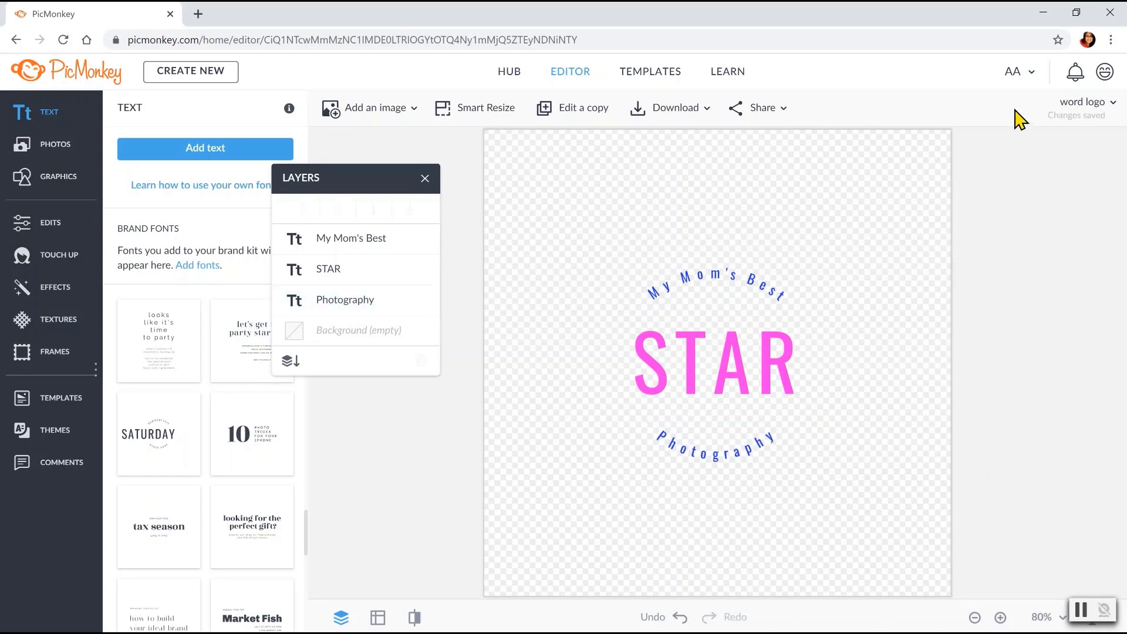
- Move the Photography arc up and the My Mom's Best arc down toward STAR
{"action": "left_click", "coordinate": [765, 463]}
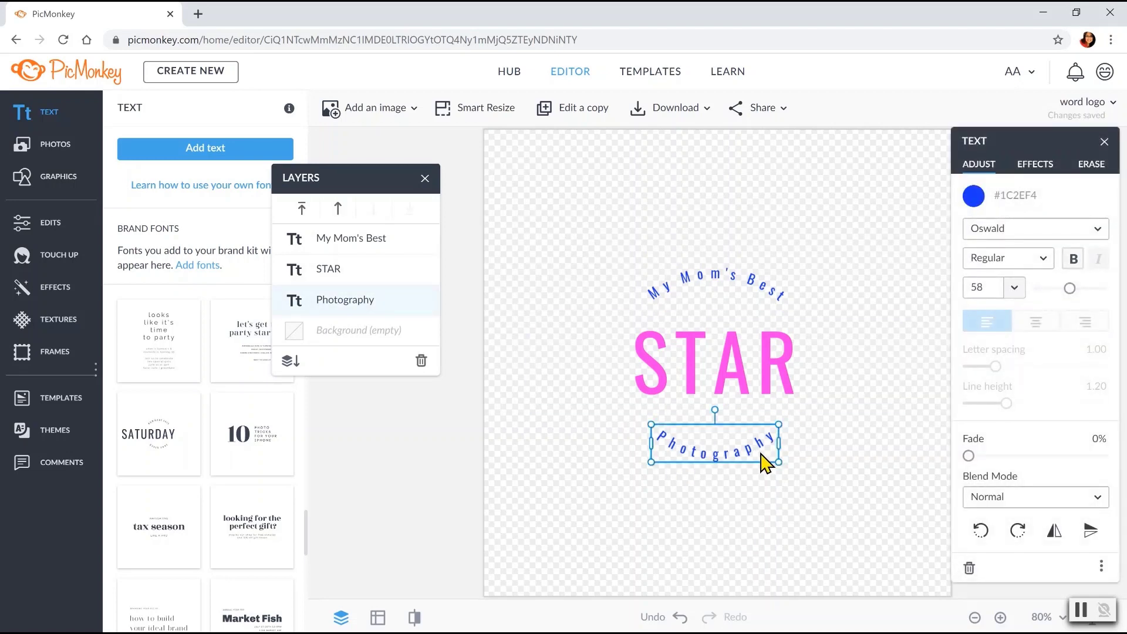
{"action": "left_click_drag", "start_coordinate": [764, 464], "coordinate": [757, 431]}
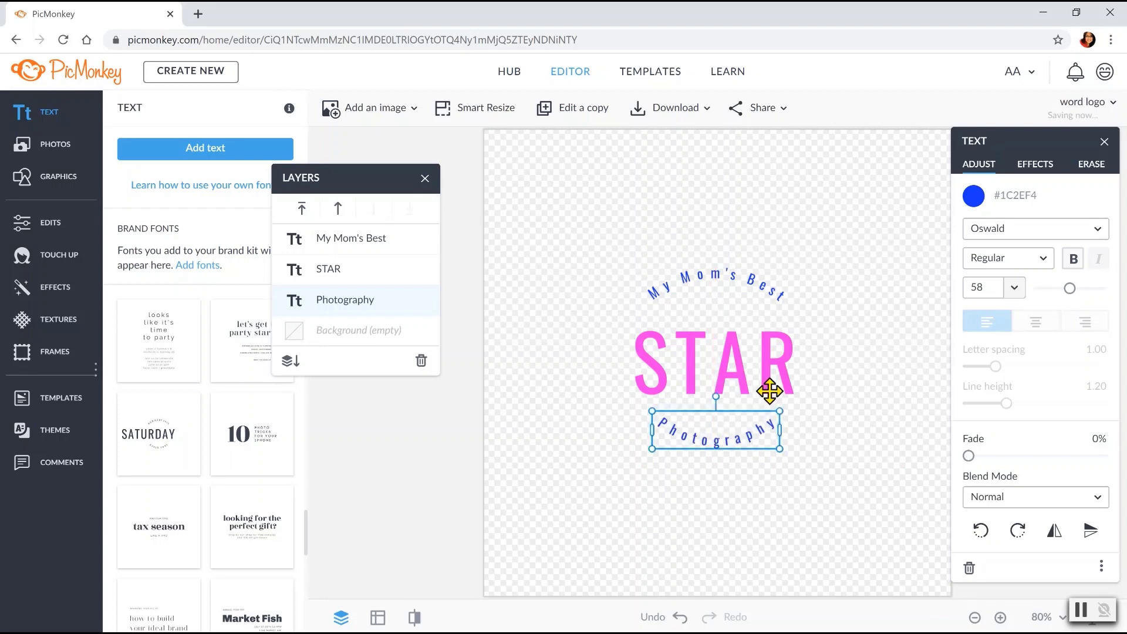
{"action": "left_click", "coordinate": [745, 295]}
{"action": "left_click_drag", "start_coordinate": [744, 295], "coordinate": [734, 292]}
{"action": "left_click", "coordinate": [682, 293]}
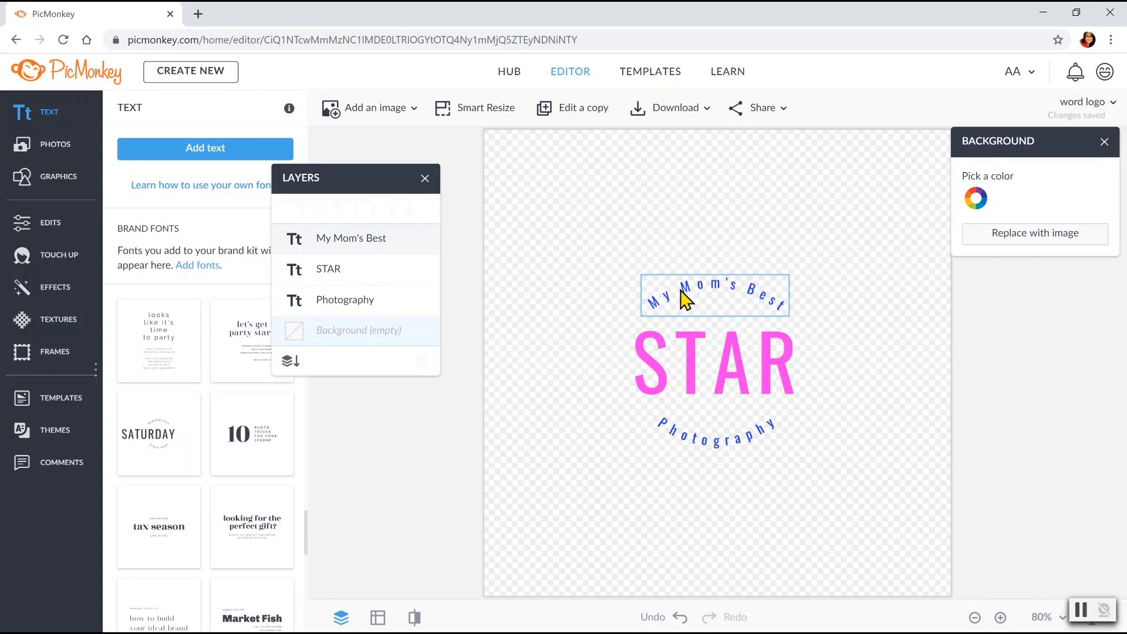
- Select all three texts, scale them up together and centre the group on the canvas
{"action": "left_click", "coordinate": [681, 290]}
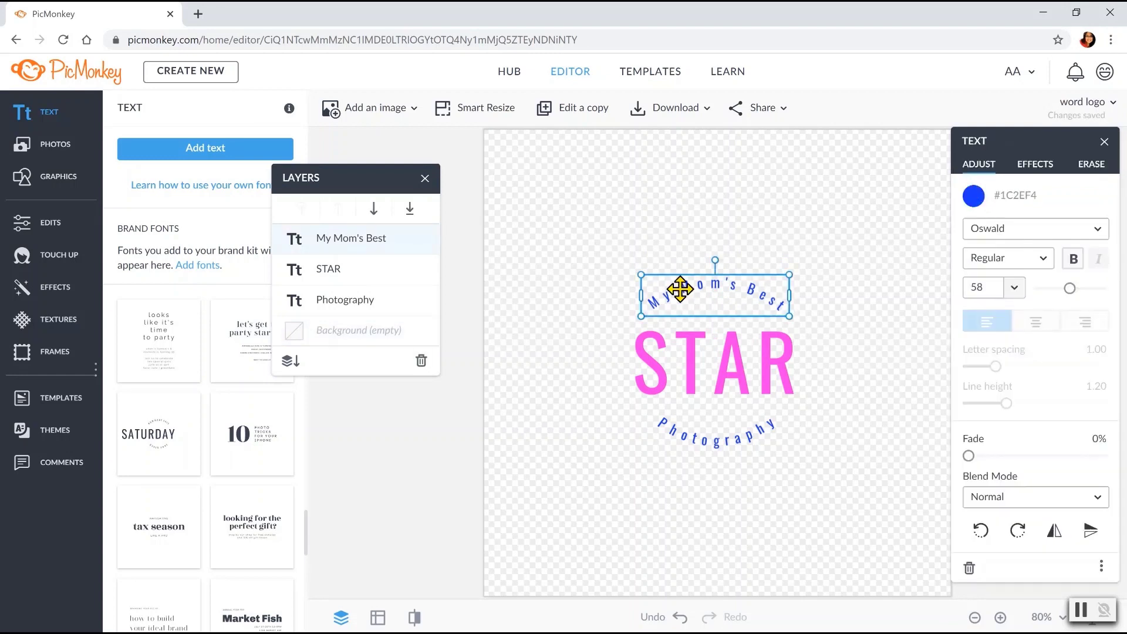
{"action": "left_click", "coordinate": [728, 375], "text": "shift"}
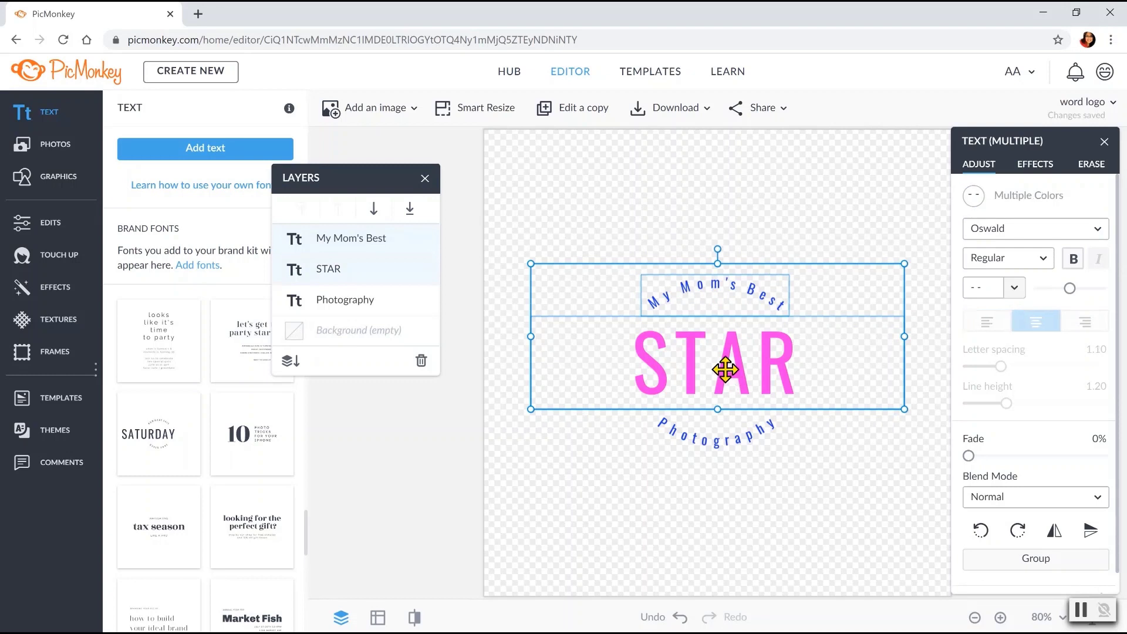
{"action": "left_click", "coordinate": [738, 454], "text": "shift"}
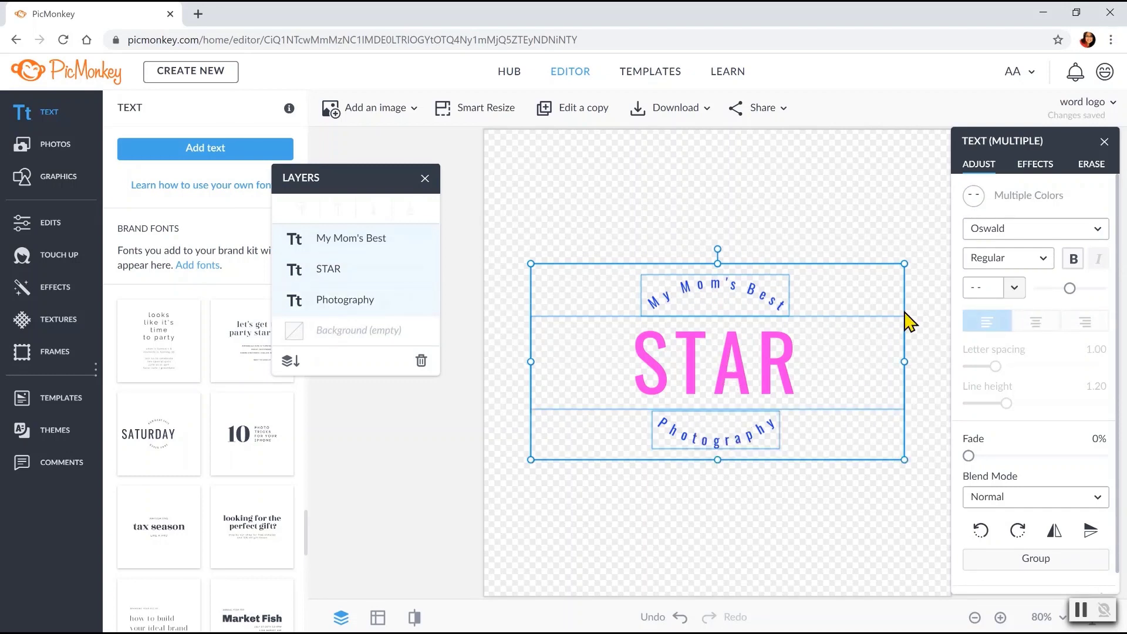
{"action": "left_click_drag", "start_coordinate": [903, 264], "coordinate": [962, 233]}
{"action": "left_click_drag", "start_coordinate": [531, 459], "coordinate": [366, 562]}
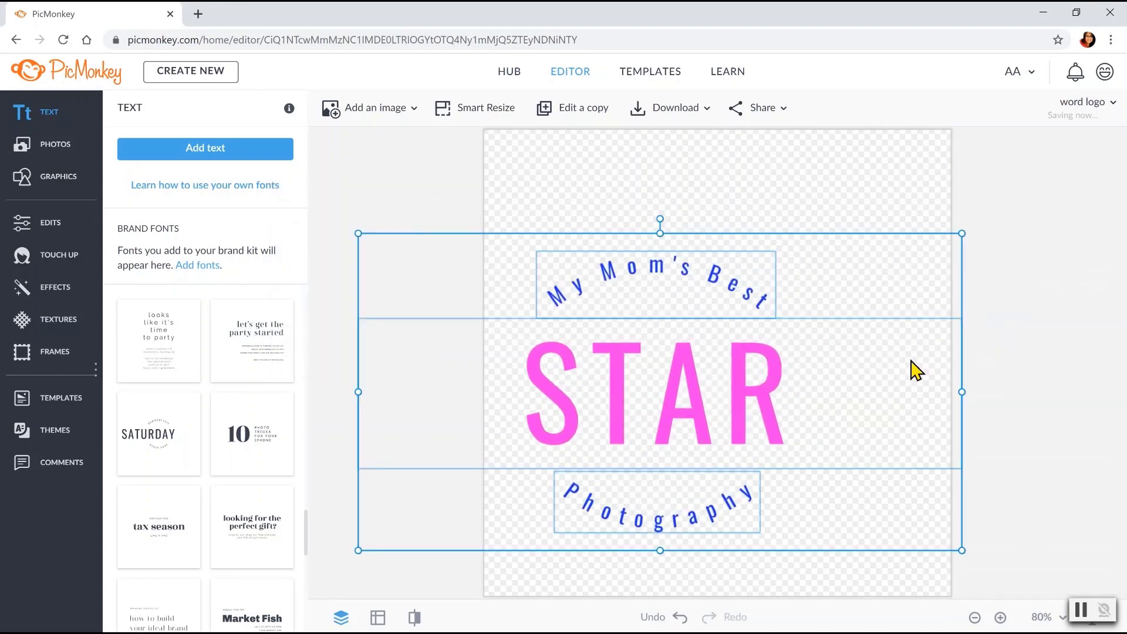
{"action": "left_click_drag", "start_coordinate": [717, 363], "coordinate": [749, 335]}
{"action": "left_click", "coordinate": [458, 203]}
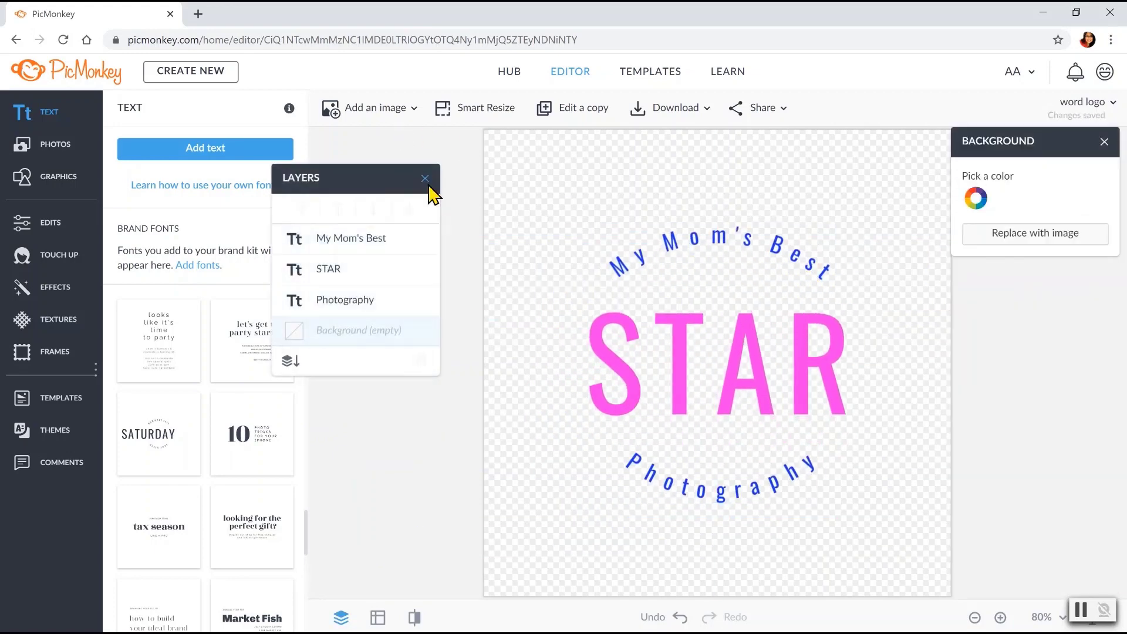
- Show the download options with .png as the file type (231.70KB)
{"action": "left_click", "coordinate": [709, 113]}
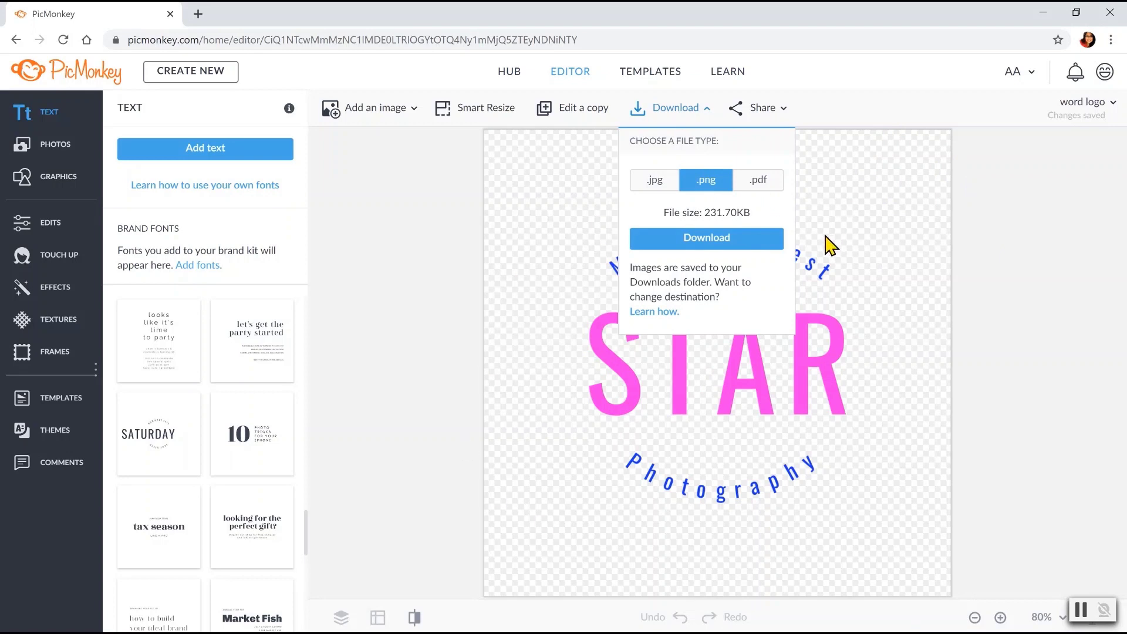
- Delete the curved 'My Mom's Best' and 'Photography' texts, leaving only STAR
{"action": "left_click", "coordinate": [712, 240]}
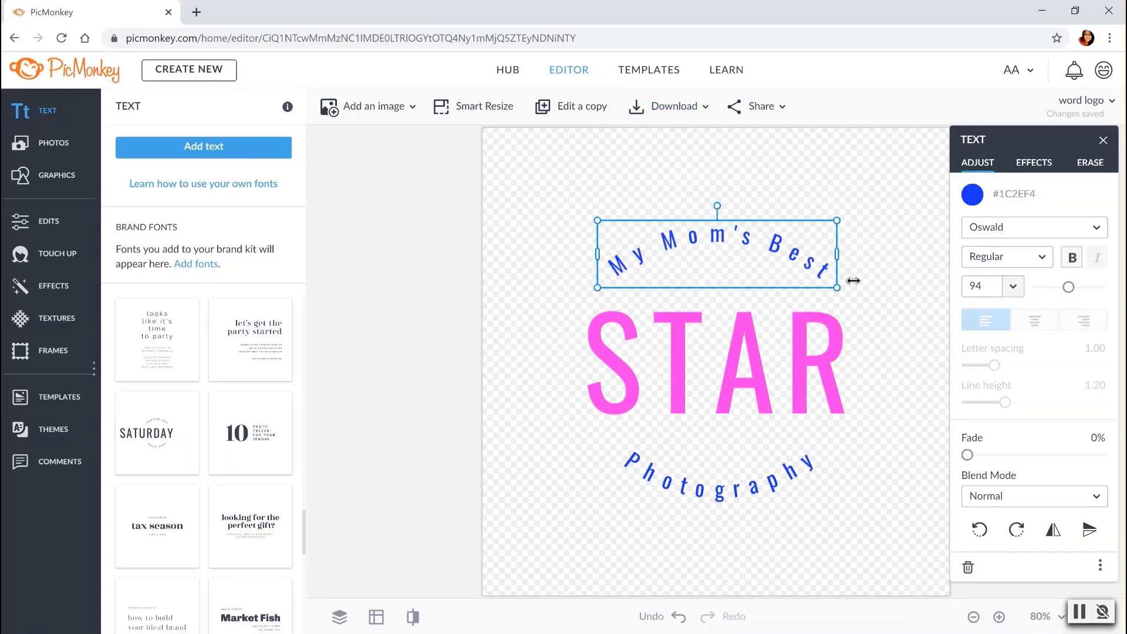
{"action": "left_click", "coordinate": [886, 310]}
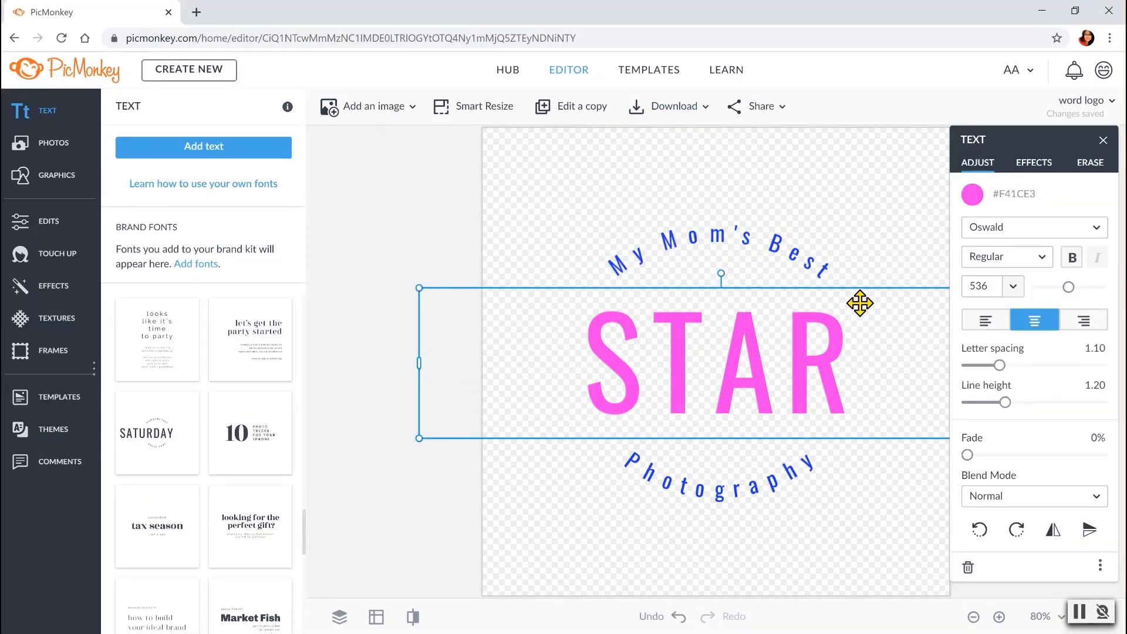
{"action": "left_click", "coordinate": [806, 268]}
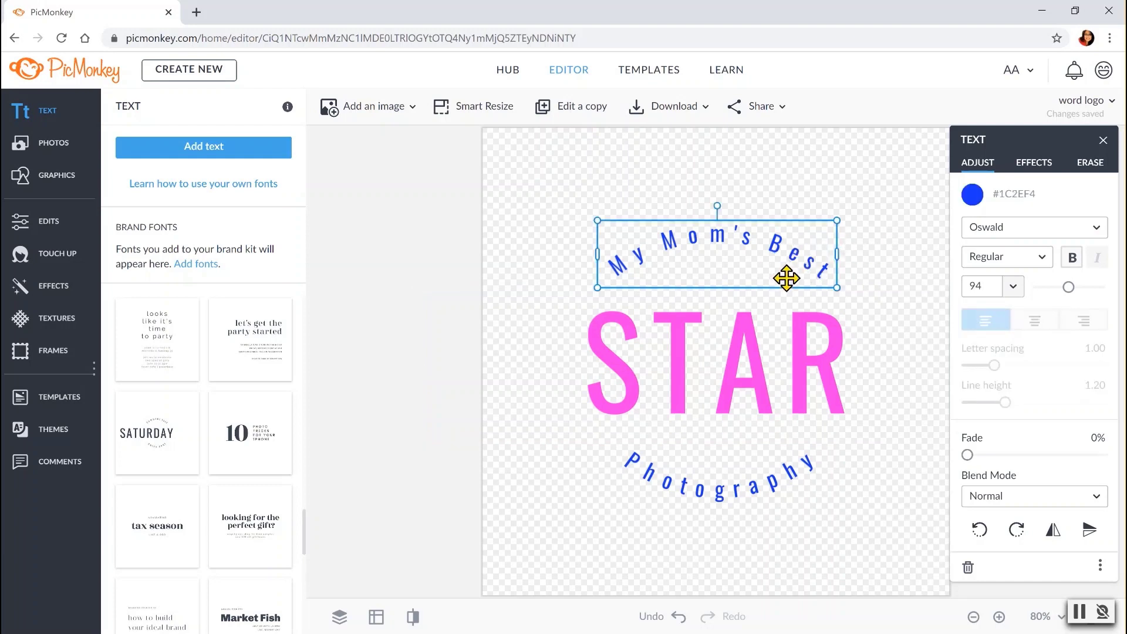
{"action": "key", "text": "Delete"}
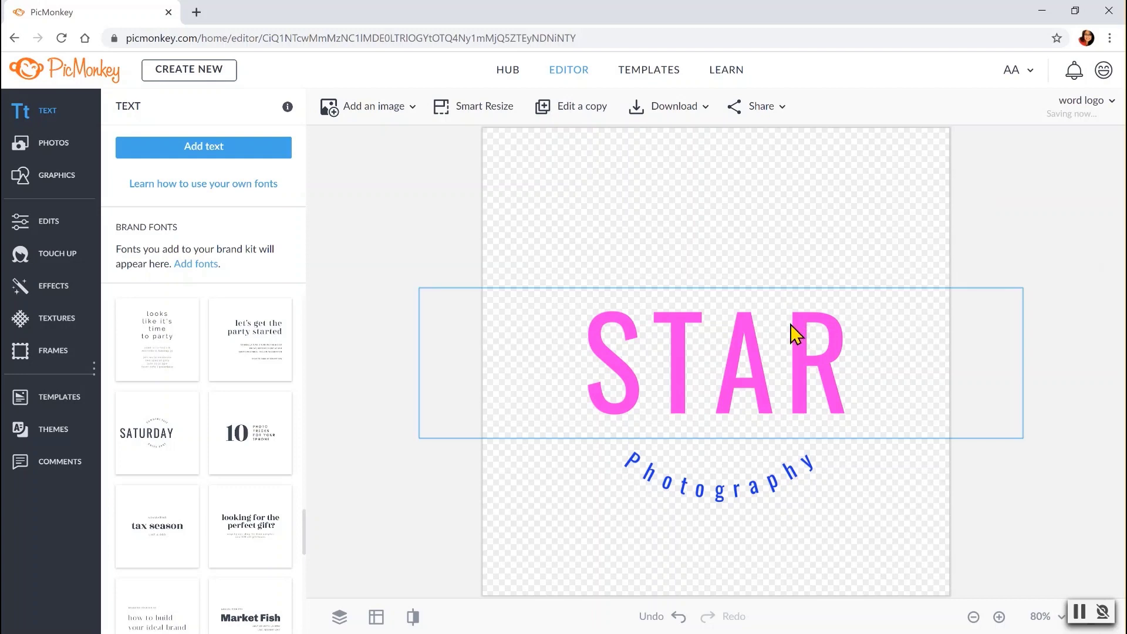
{"action": "left_click", "coordinate": [754, 498]}
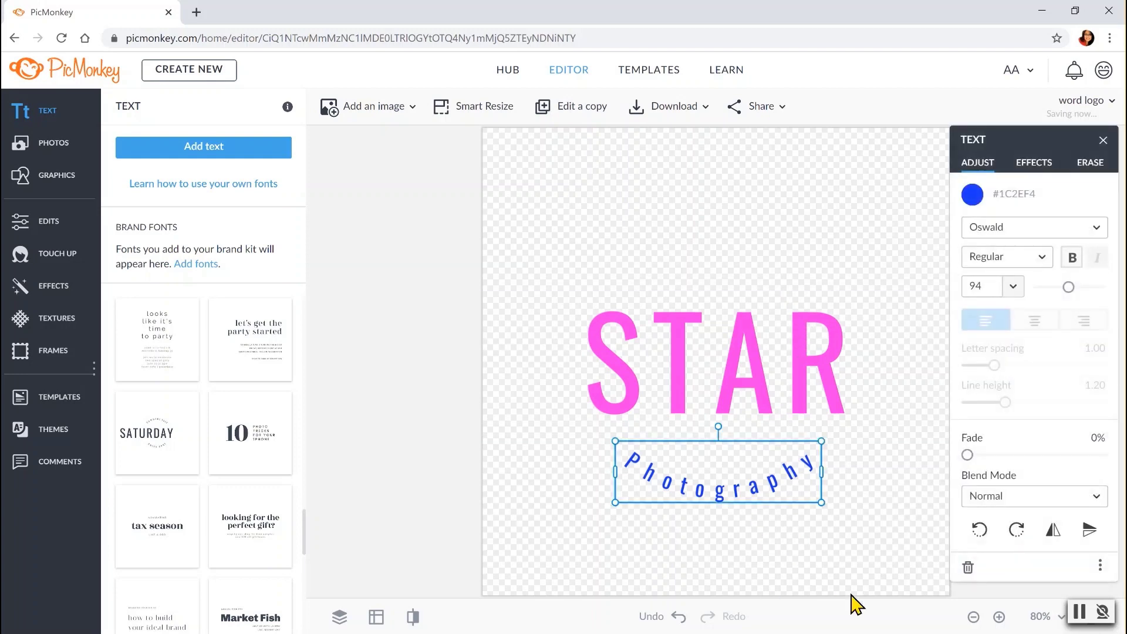
{"action": "key", "text": "Delete"}
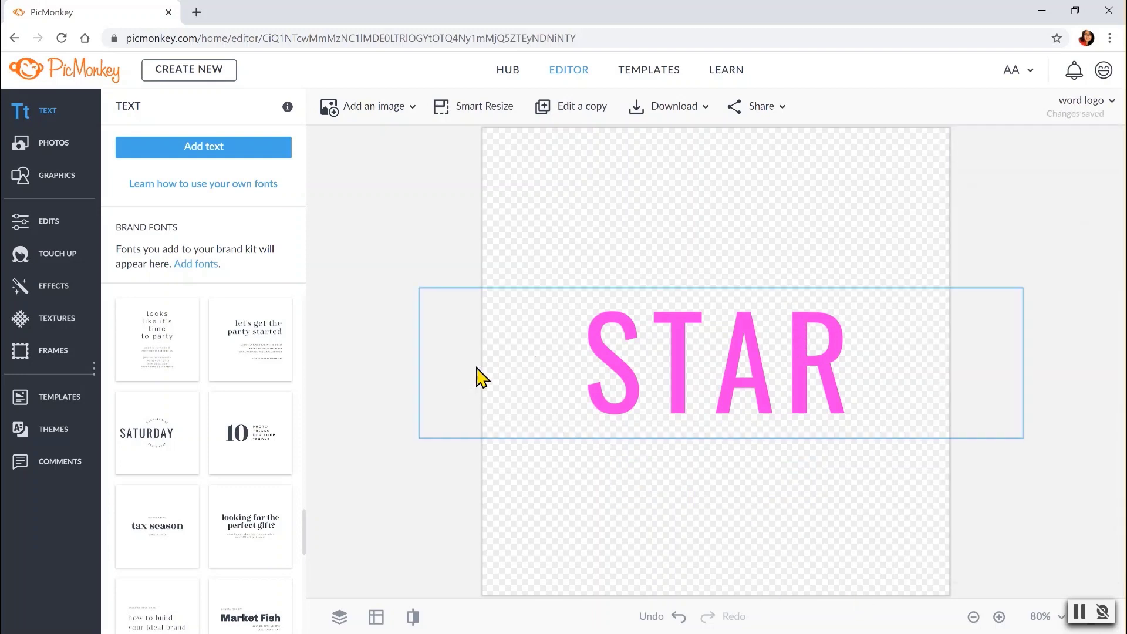
- Enlarge STAR from size 536 to 792 and recentre it on the canvas
{"action": "left_click", "coordinate": [742, 355]}
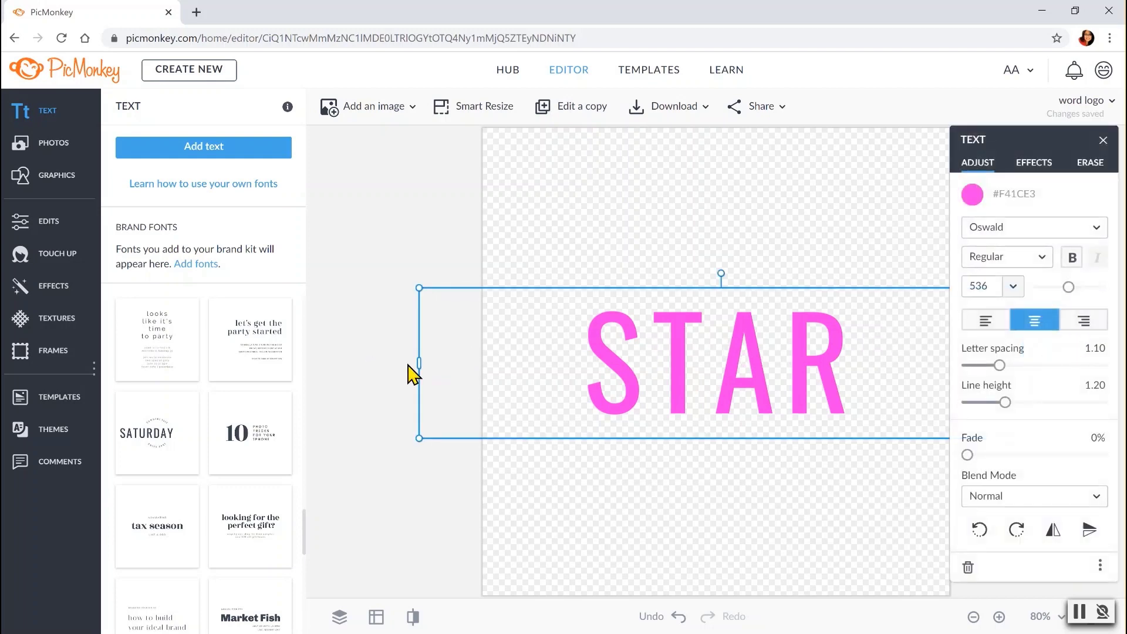
{"action": "left_click_drag", "start_coordinate": [420, 359], "coordinate": [919, 382]}
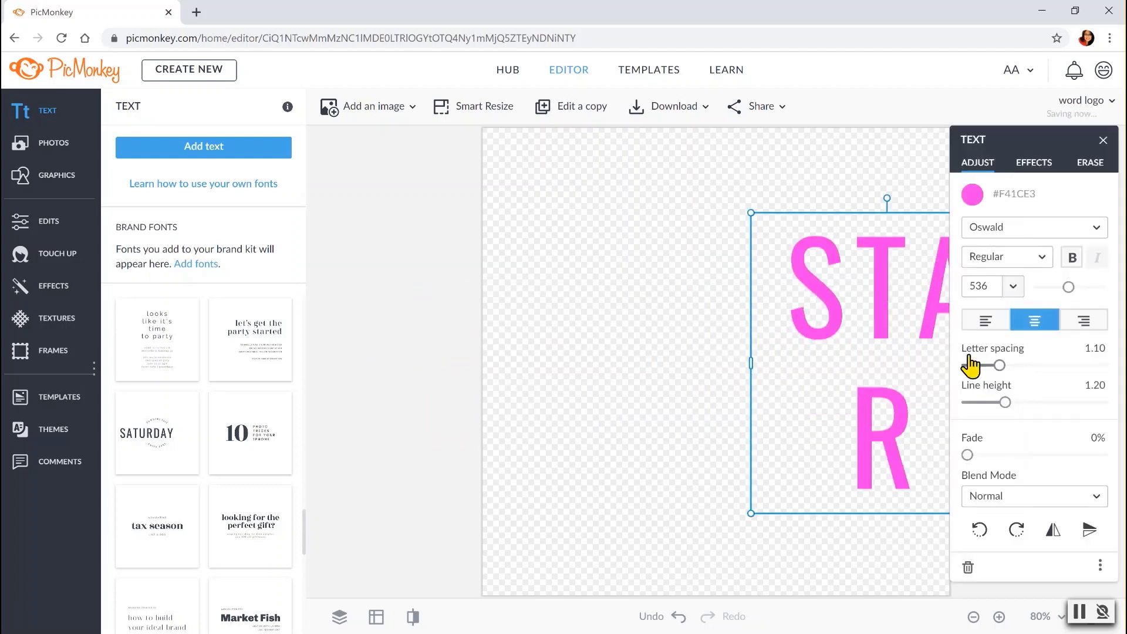
{"action": "left_click_drag", "start_coordinate": [750, 360], "coordinate": [669, 362]}
{"action": "left_click_drag", "start_coordinate": [868, 433], "coordinate": [717, 381]}
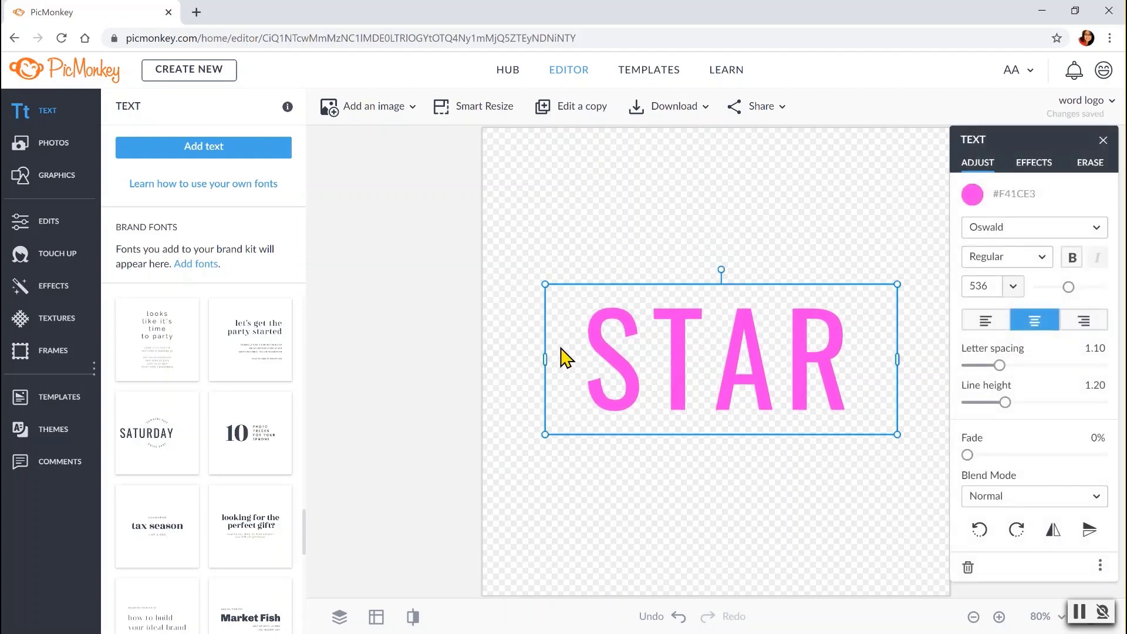
{"action": "left_click", "coordinate": [604, 521]}
{"action": "left_click", "coordinate": [669, 423]}
{"action": "left_click_drag", "start_coordinate": [546, 436], "coordinate": [377, 498]}
{"action": "left_click_drag", "start_coordinate": [709, 428], "coordinate": [805, 402]}
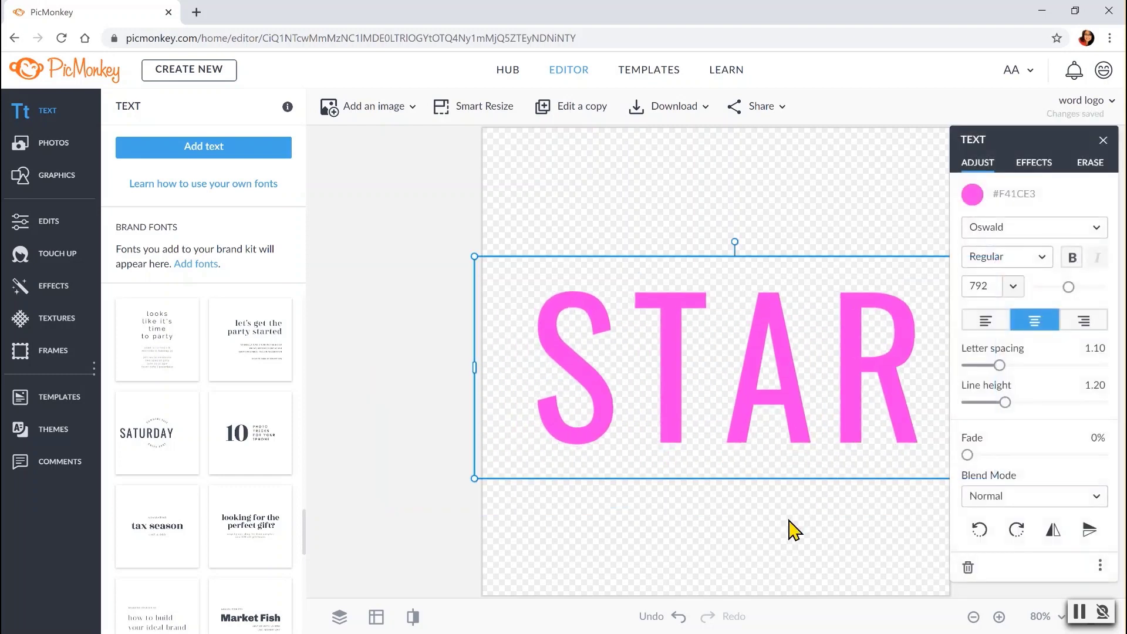
- Change the STAR text's font to Chivo Black
{"action": "left_click", "coordinate": [596, 440]}
{"action": "left_click", "coordinate": [536, 389]}
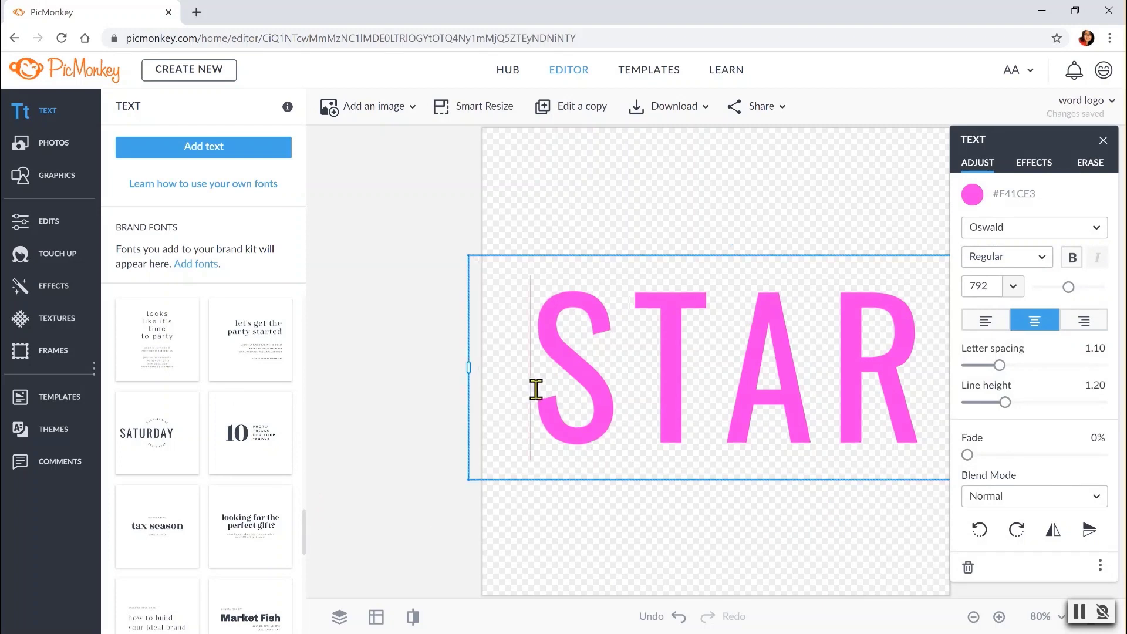
{"action": "left_click_drag", "start_coordinate": [536, 389], "coordinate": [916, 388]}
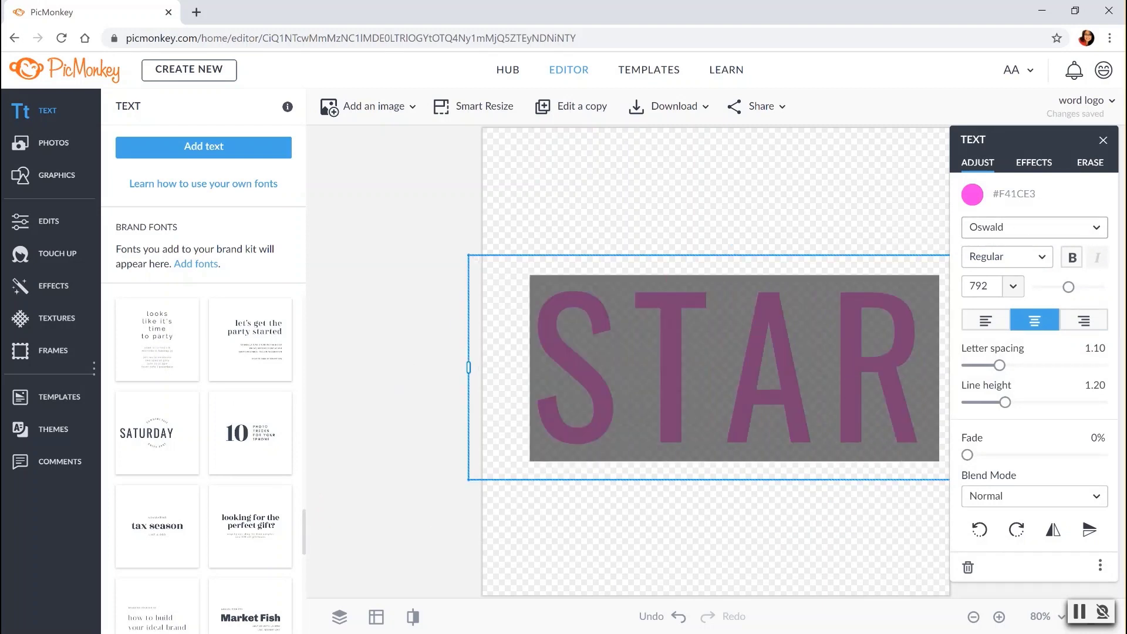
{"action": "left_click", "coordinate": [1098, 229]}
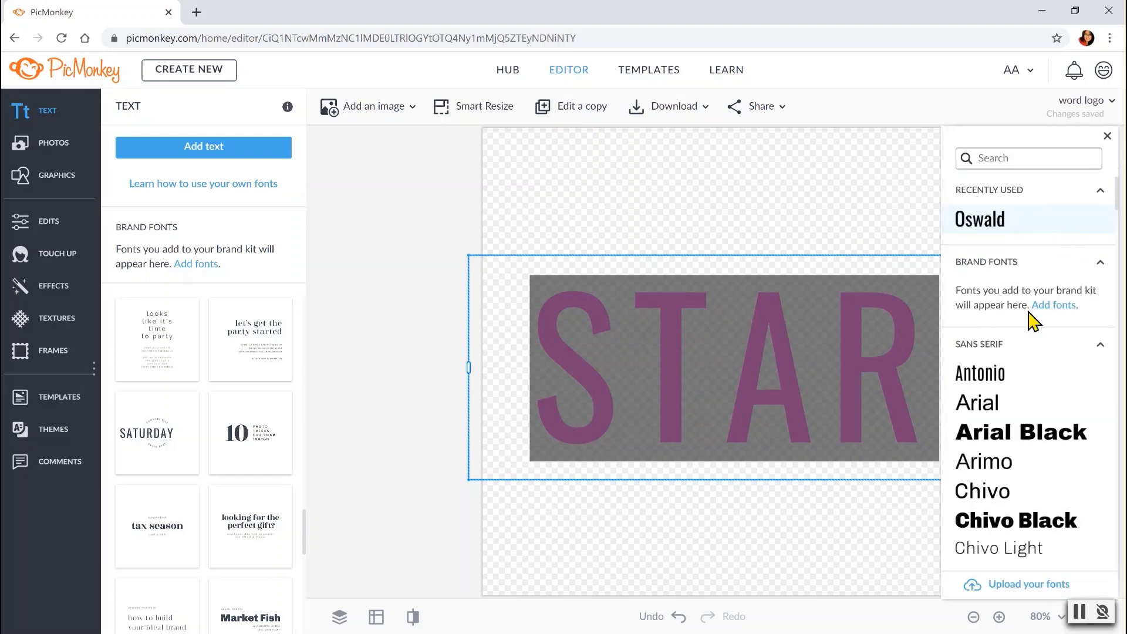
{"action": "left_click", "coordinate": [1022, 528]}
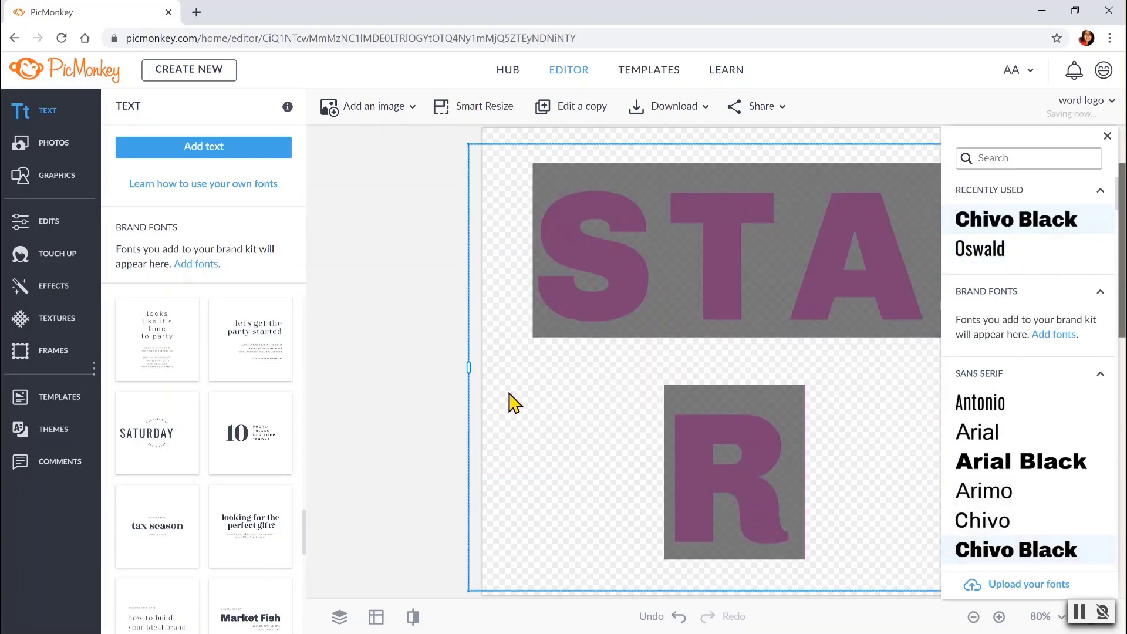
{"action": "left_click", "coordinate": [493, 382]}
{"action": "left_click", "coordinate": [593, 420]}
- Set STAR's font size to 600, then reselect the STAR text box
{"action": "left_click", "coordinate": [838, 390]}
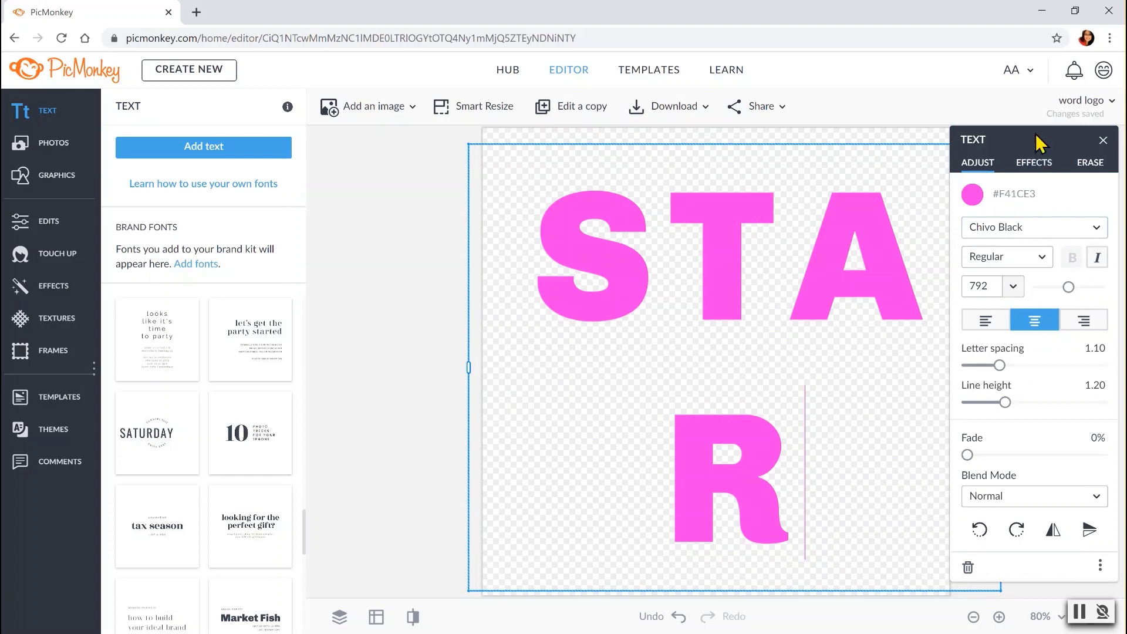
{"action": "left_click_drag", "start_coordinate": [578, 248], "coordinate": [812, 503]}
{"action": "left_click", "coordinate": [1012, 286]}
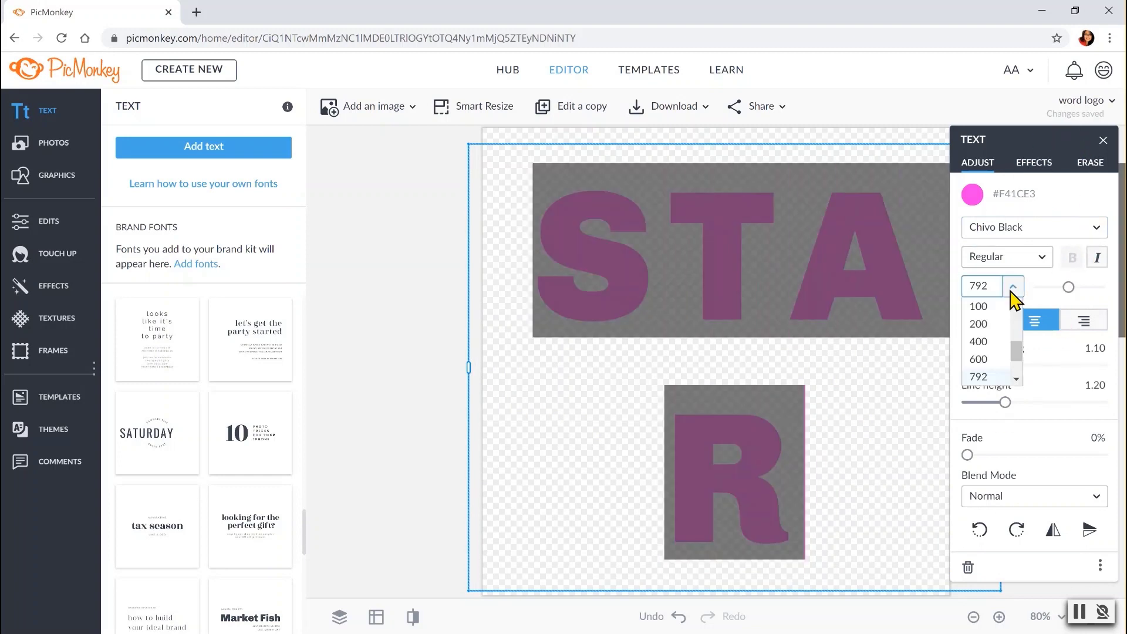
{"action": "left_click", "coordinate": [1001, 360]}
{"action": "left_click", "coordinate": [762, 536]}
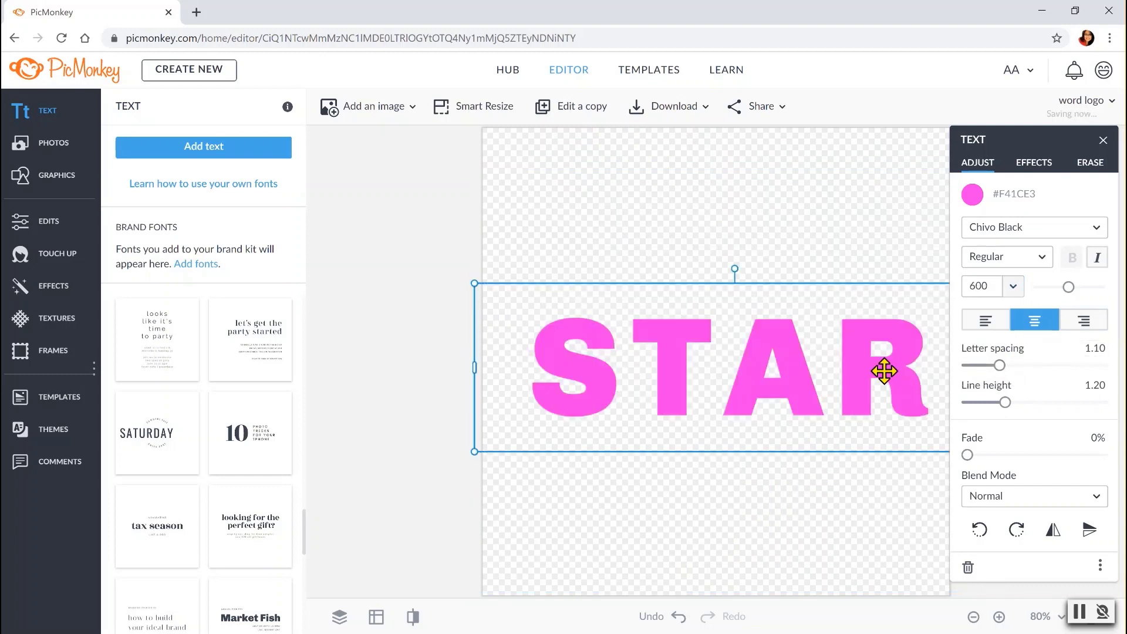
{"action": "left_click", "coordinate": [787, 237]}
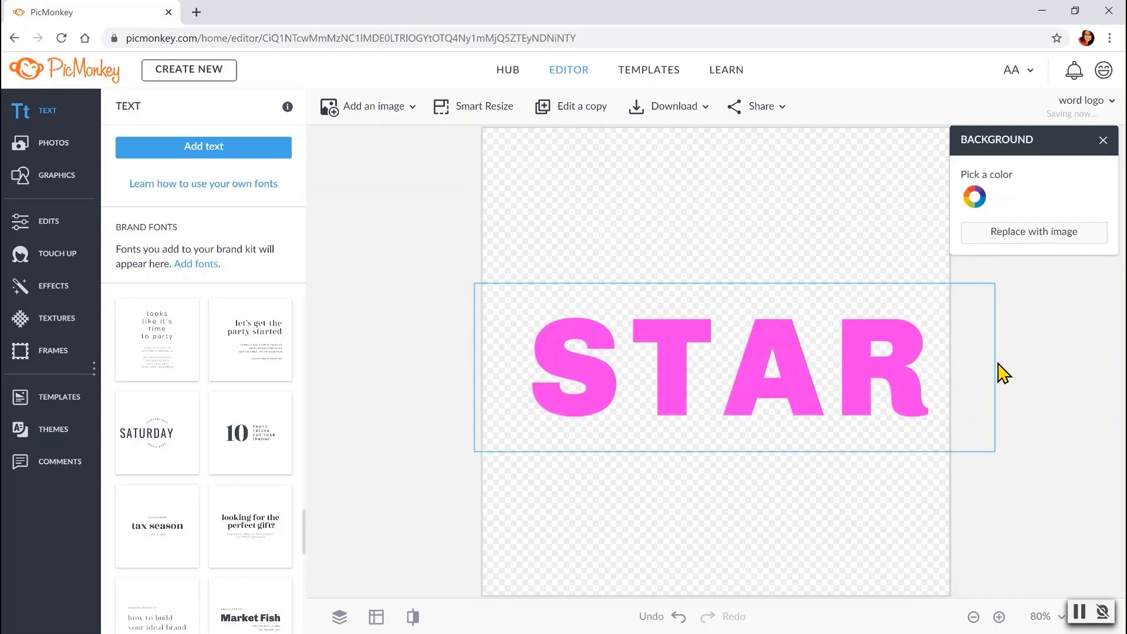
{"action": "left_click", "coordinate": [844, 405]}
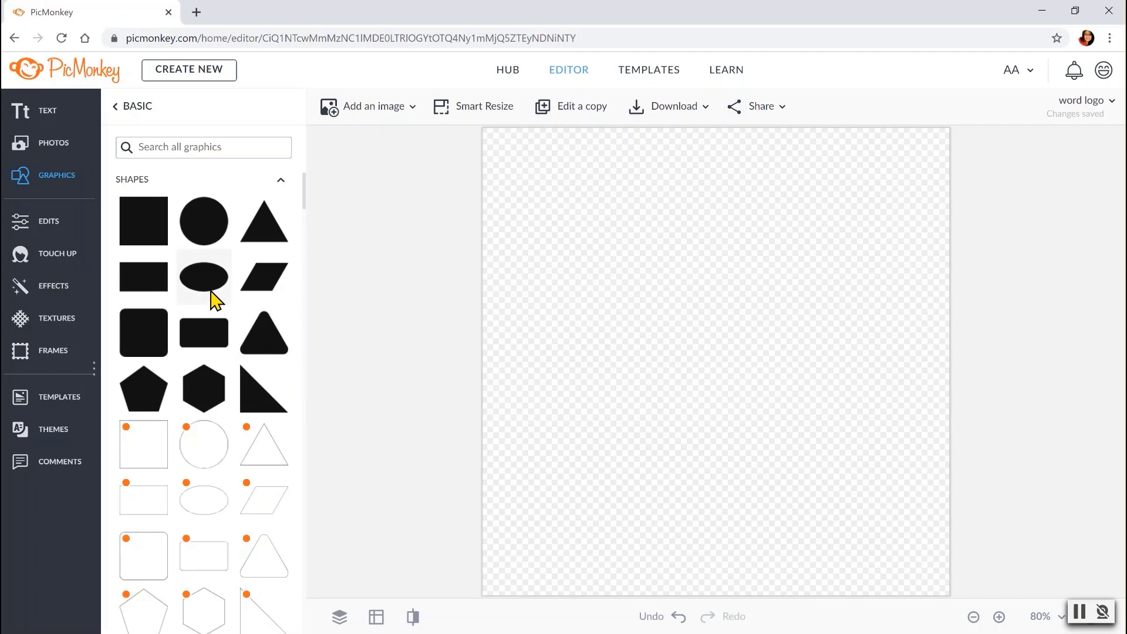
- Add an ellipse from Basic shapes and enlarge it to fill most of the canvas
{"action": "left_click", "coordinate": [50, 183]}
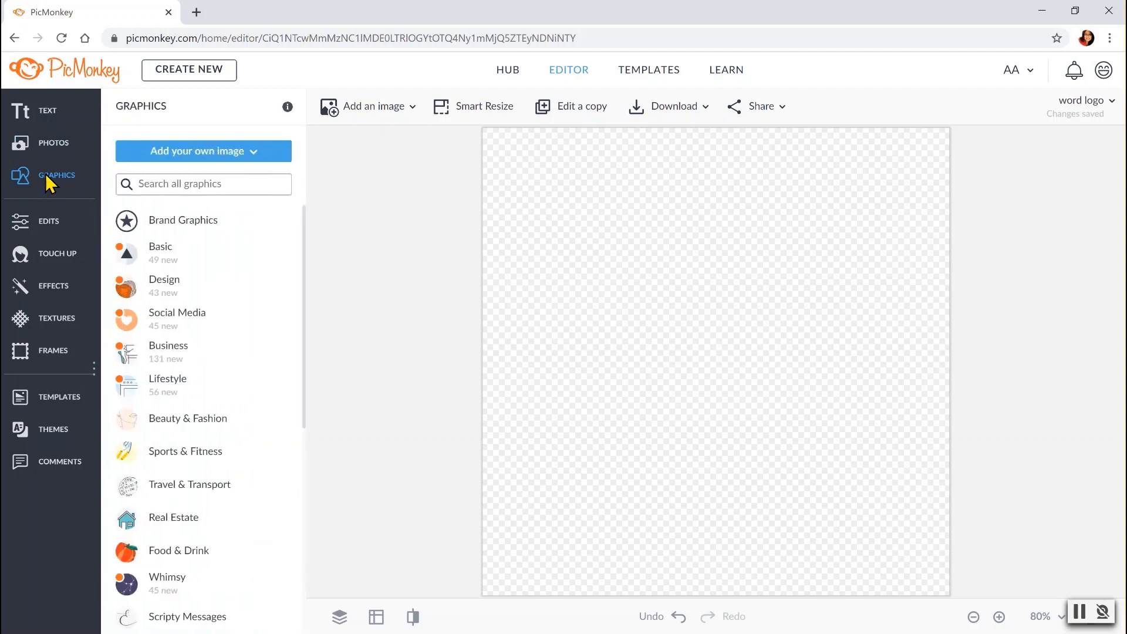
{"action": "left_click", "coordinate": [143, 256]}
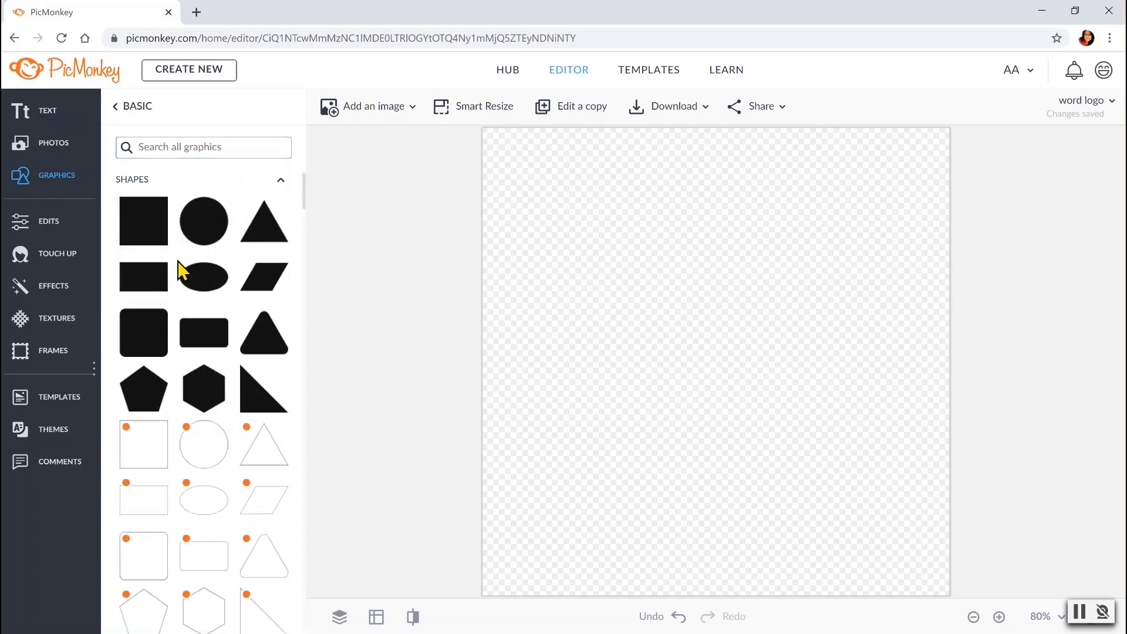
{"action": "left_click", "coordinate": [193, 286]}
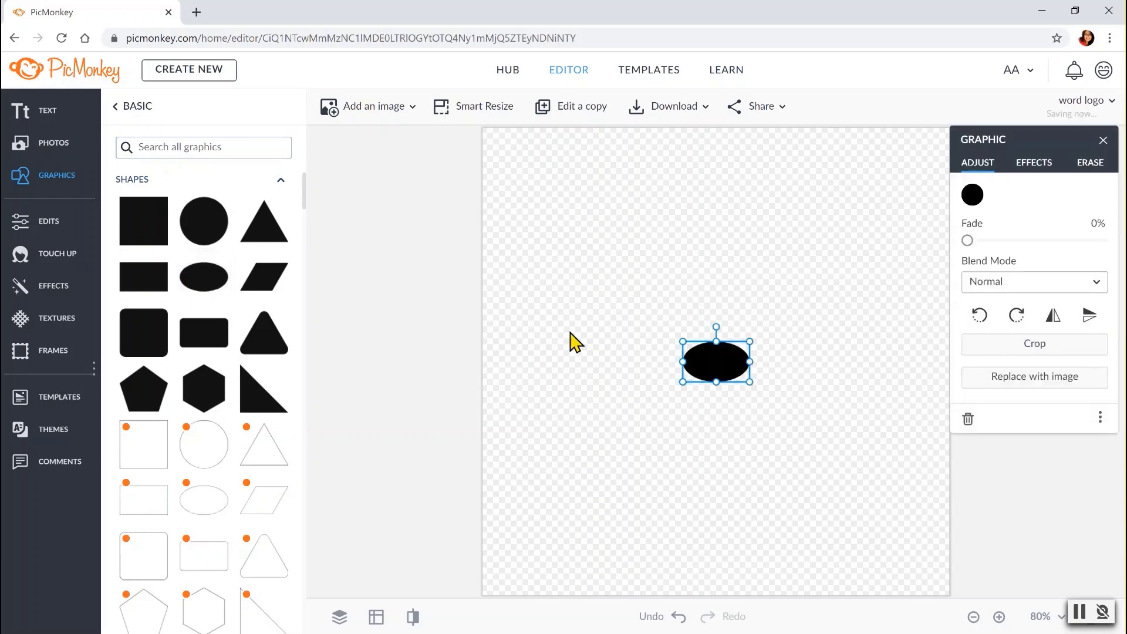
{"action": "left_click_drag", "start_coordinate": [684, 343], "coordinate": [533, 171]}
{"action": "left_click_drag", "start_coordinate": [749, 383], "coordinate": [915, 525]}
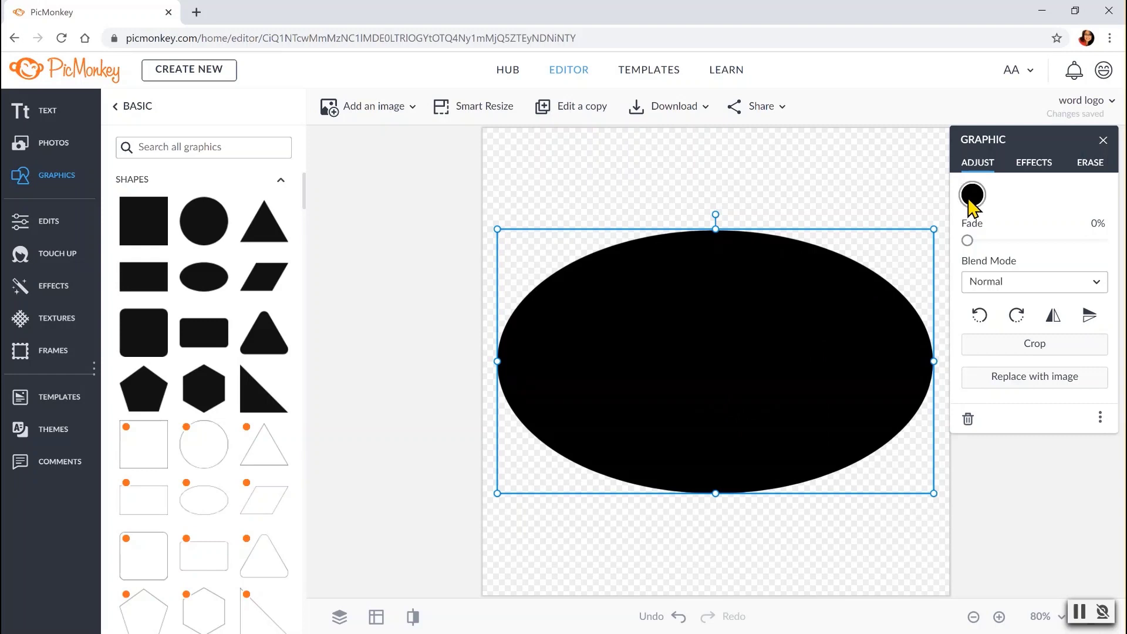
- Colour the ellipse light pink #f069ff
{"action": "left_click", "coordinate": [972, 196]}
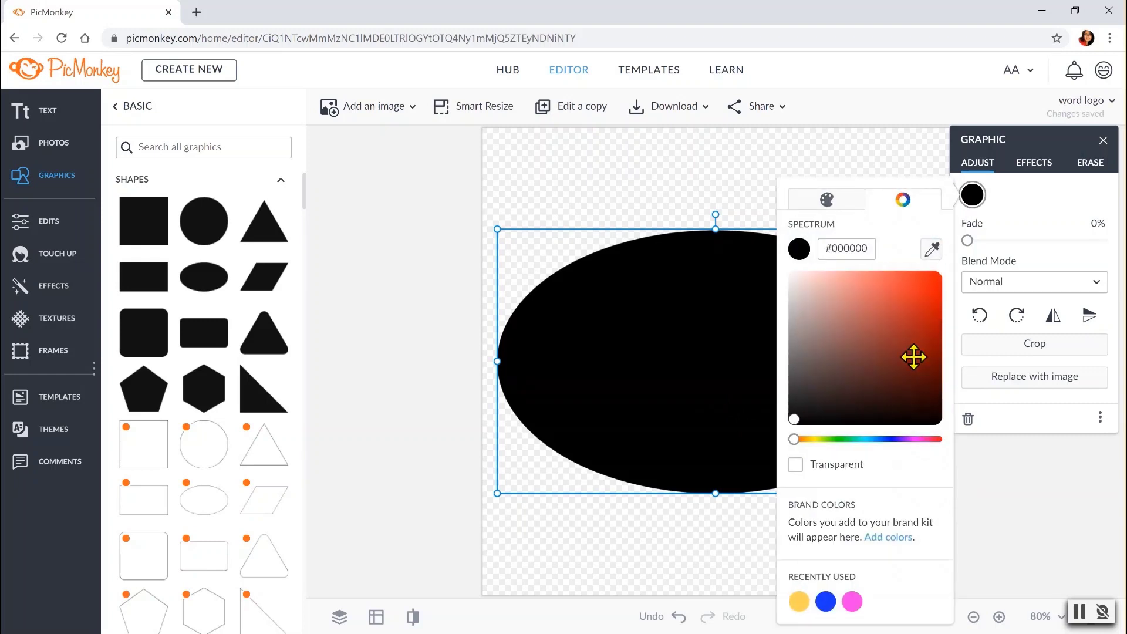
{"action": "left_click", "coordinate": [799, 601]}
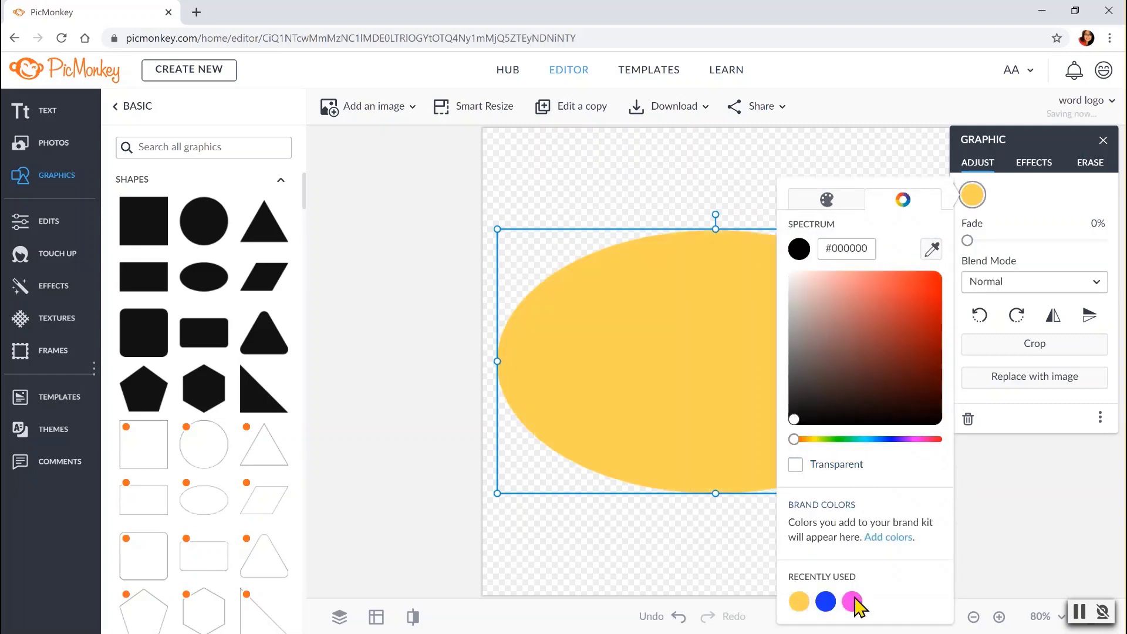
{"action": "left_click", "coordinate": [793, 606]}
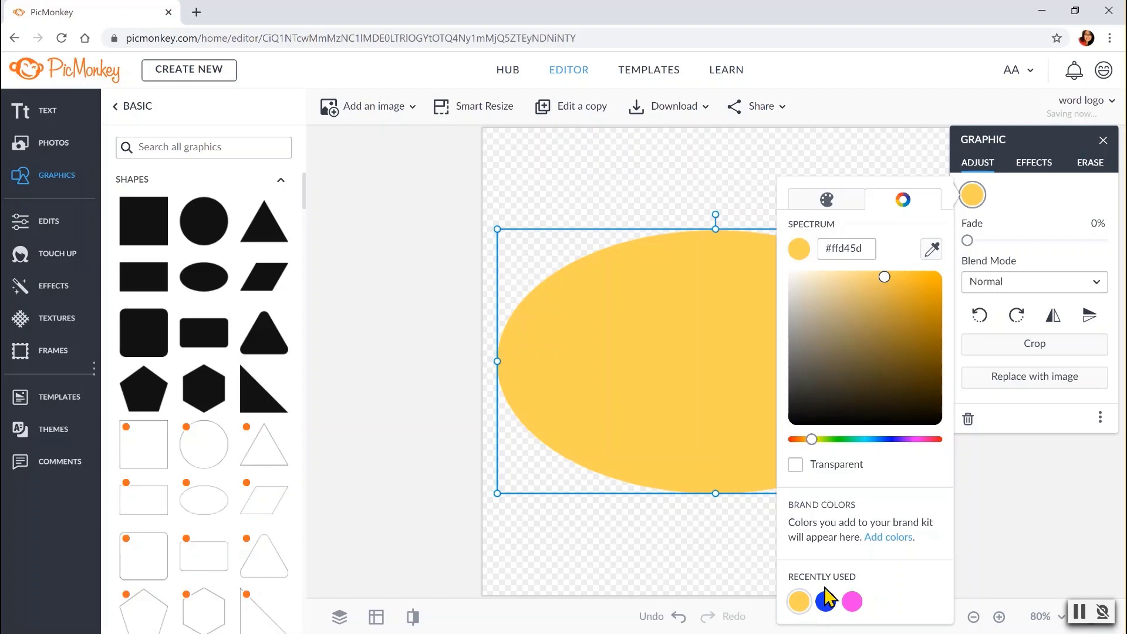
{"action": "left_click", "coordinate": [912, 439]}
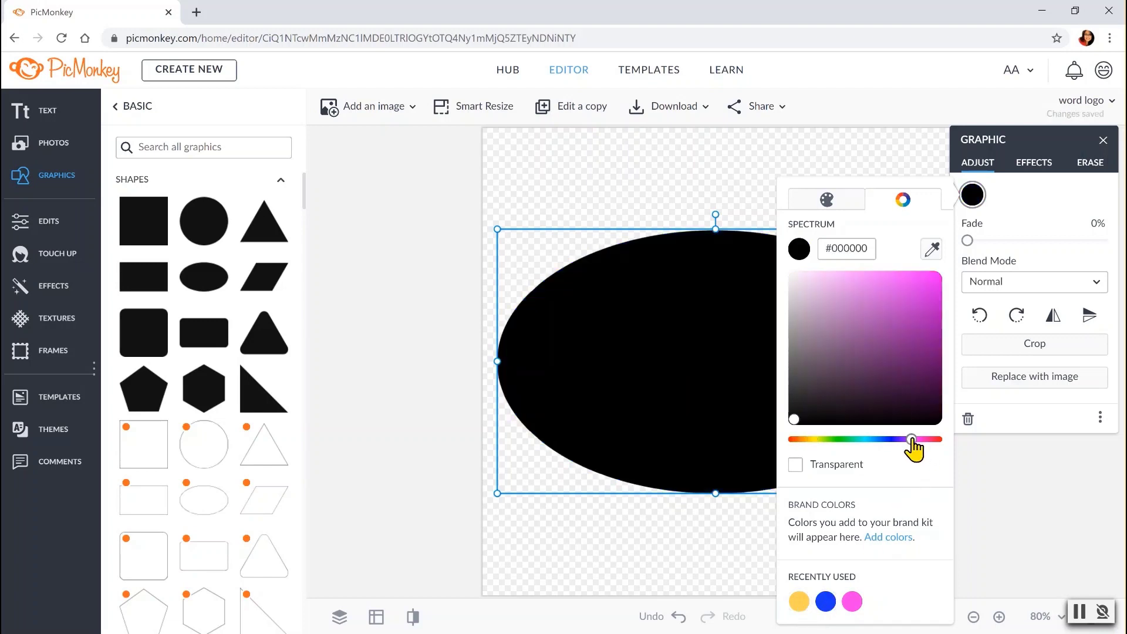
{"action": "left_click", "coordinate": [921, 282]}
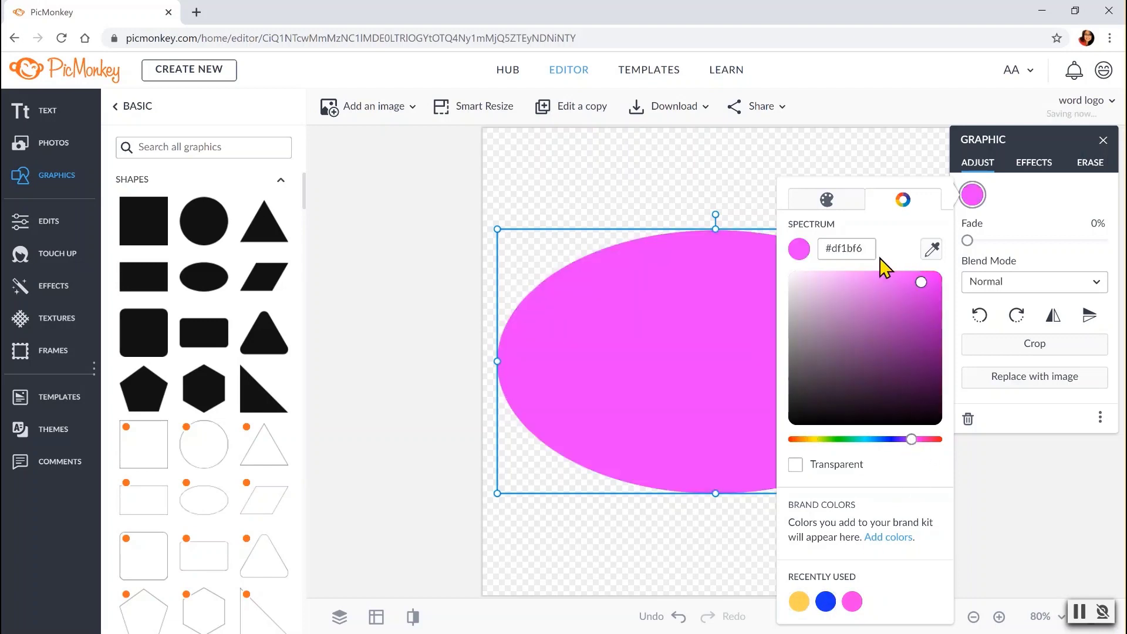
{"action": "left_click", "coordinate": [879, 276]}
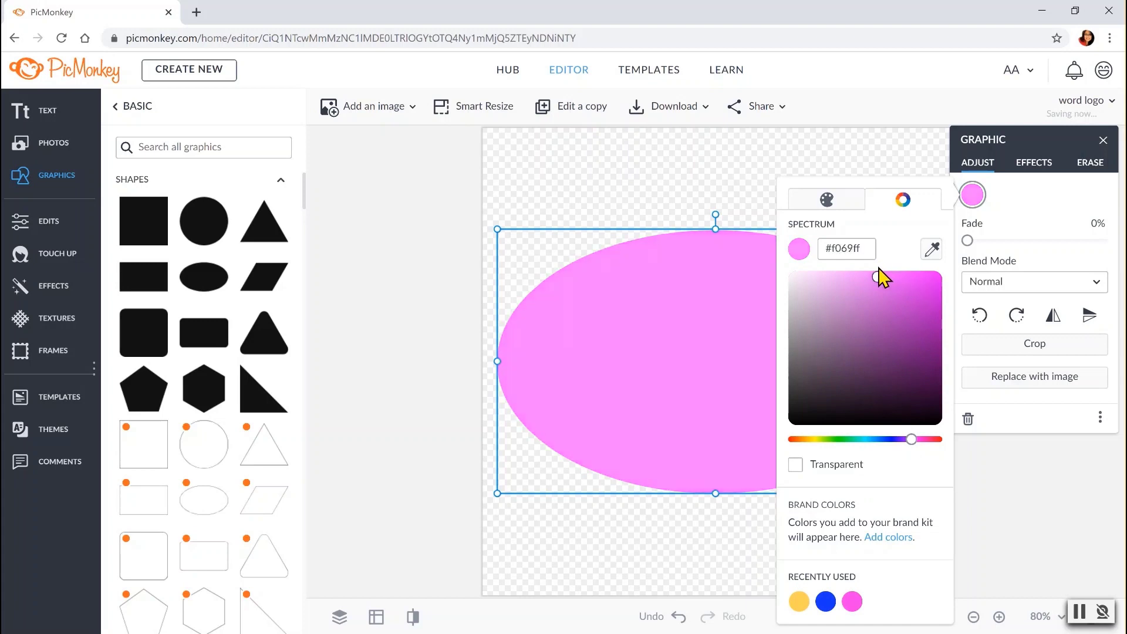
{"action": "left_click", "coordinate": [872, 245]}
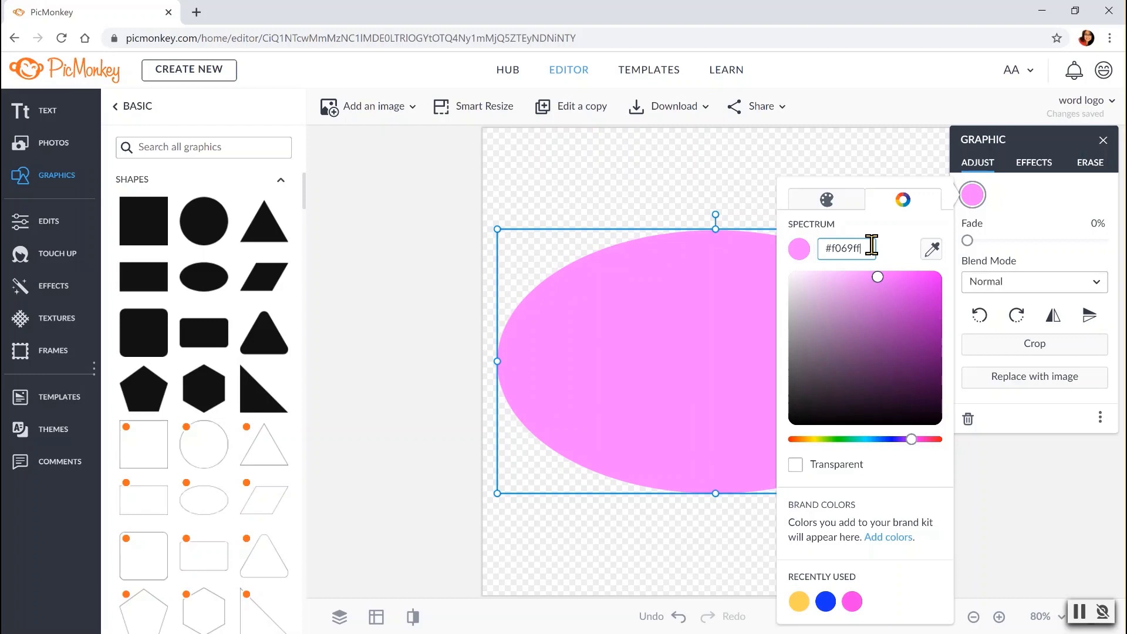
{"action": "left_click_drag", "start_coordinate": [872, 246], "coordinate": [821, 259]}
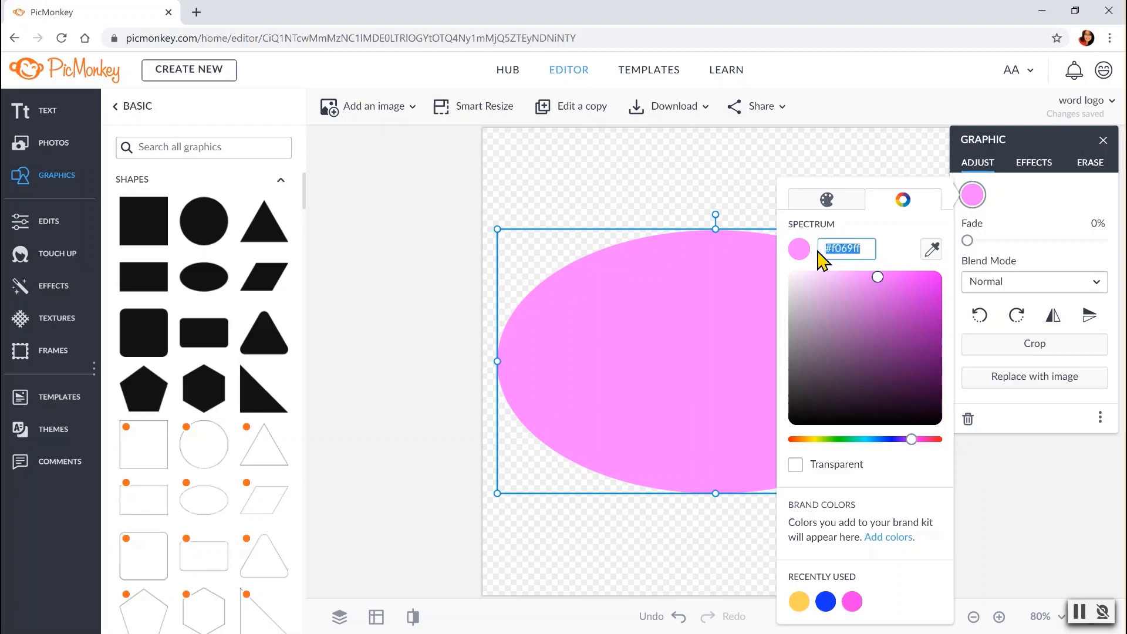
{"action": "left_click", "coordinate": [647, 312]}
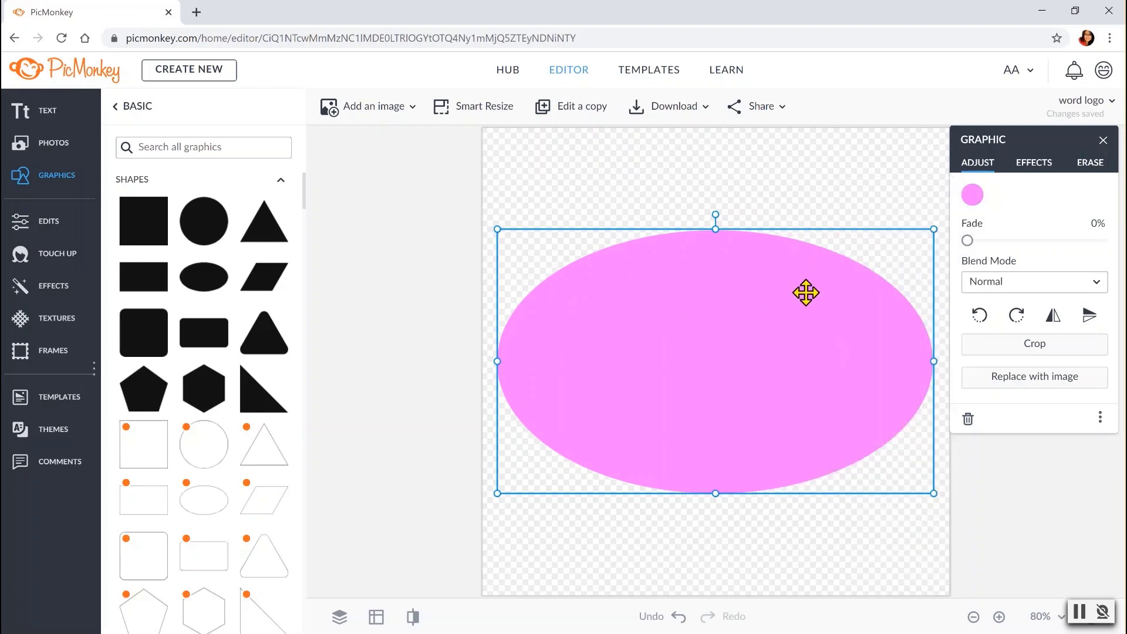
- Add the SALE, BOGO, free shipping text layout from the Text panel over the pink oval
{"action": "left_click", "coordinate": [50, 112]}
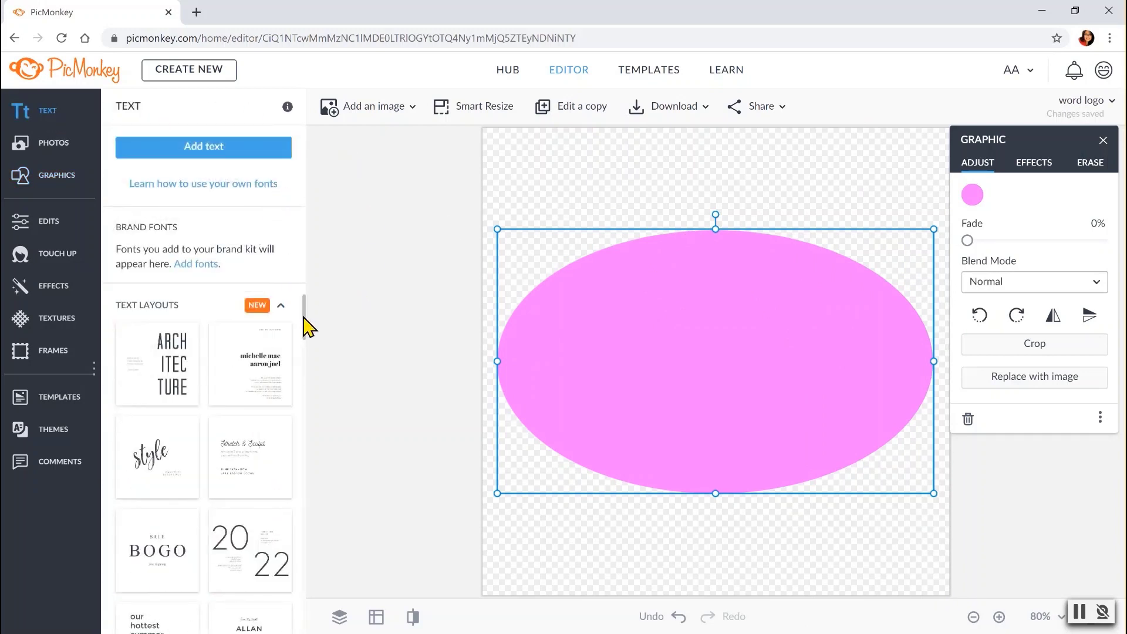
{"action": "left_click_drag", "start_coordinate": [305, 319], "coordinate": [307, 337]}
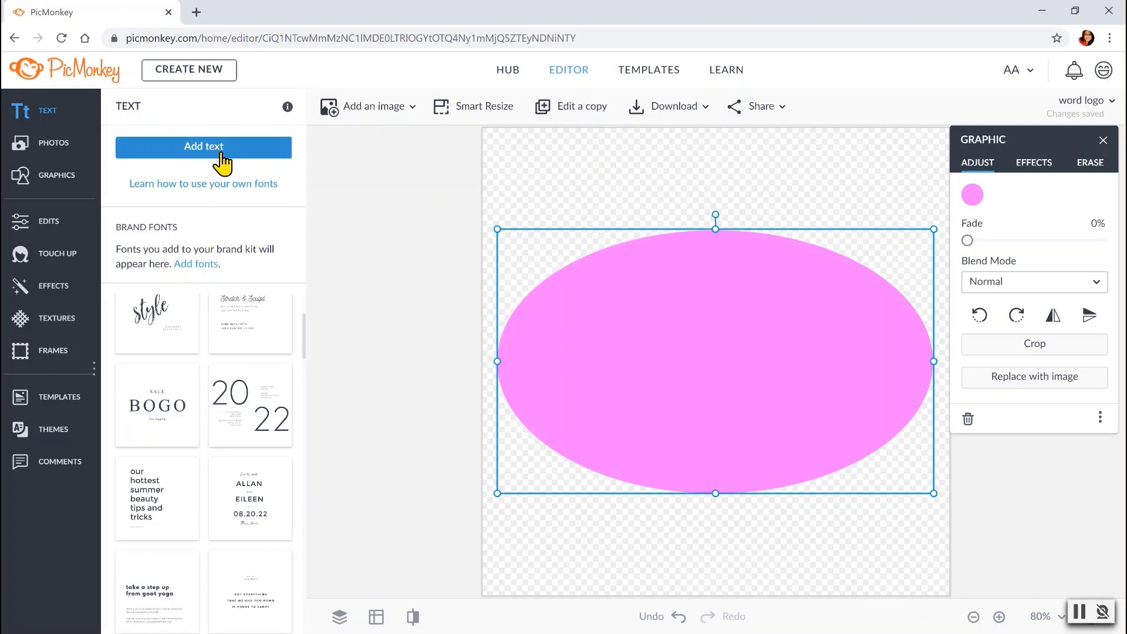
{"action": "left_click", "coordinate": [152, 410]}
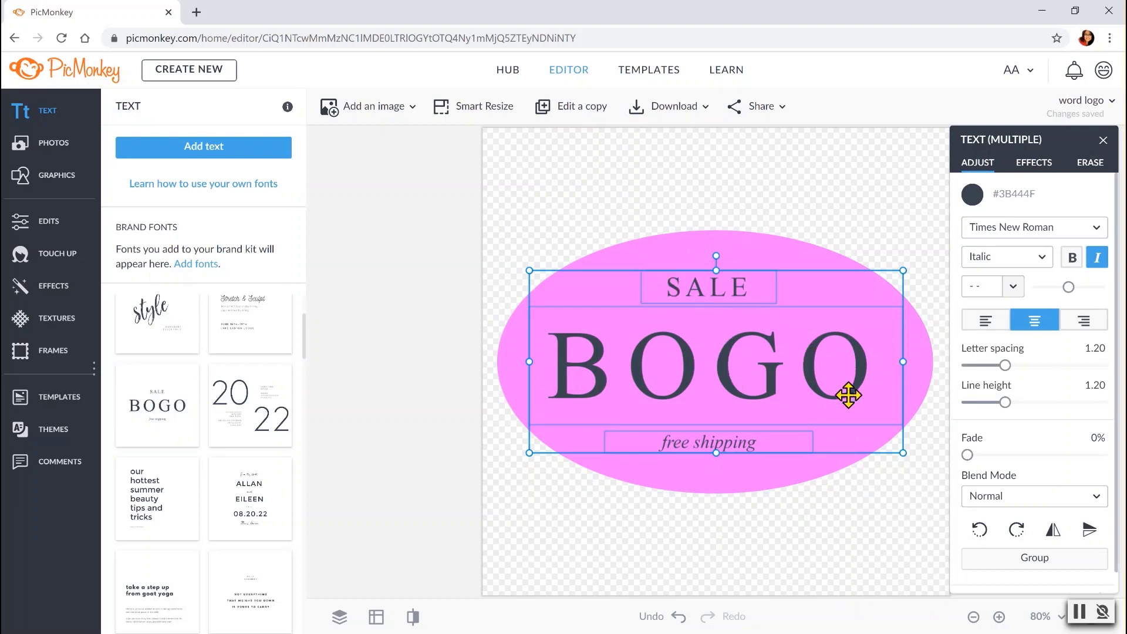
- Delete the 'free shipping' and 'SALE' texts, leaving only BOGO
{"action": "left_click", "coordinate": [847, 512]}
{"action": "left_click", "coordinate": [726, 345]}
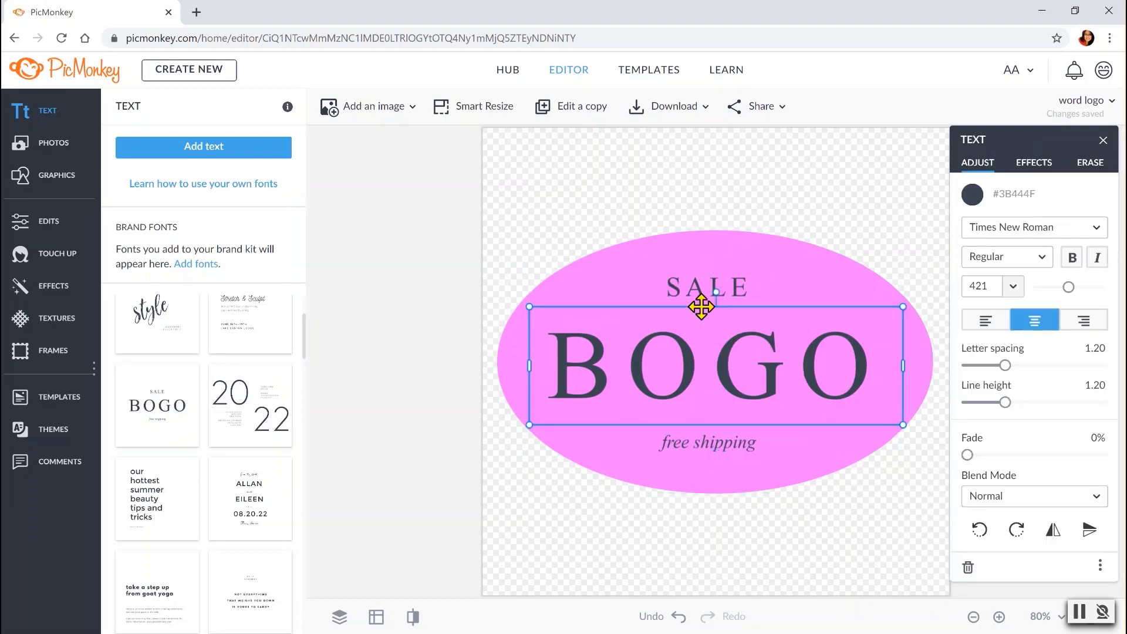
{"action": "left_click", "coordinate": [734, 463]}
{"action": "left_click", "coordinate": [717, 445]}
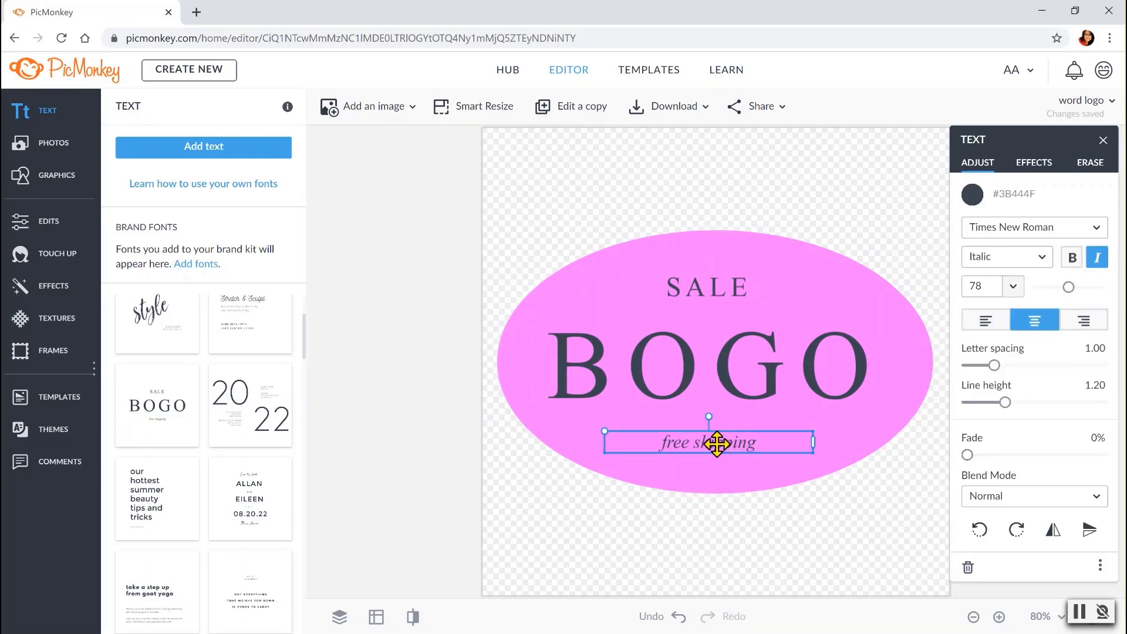
{"action": "key", "text": "Delete"}
{"action": "left_click", "coordinate": [733, 286]}
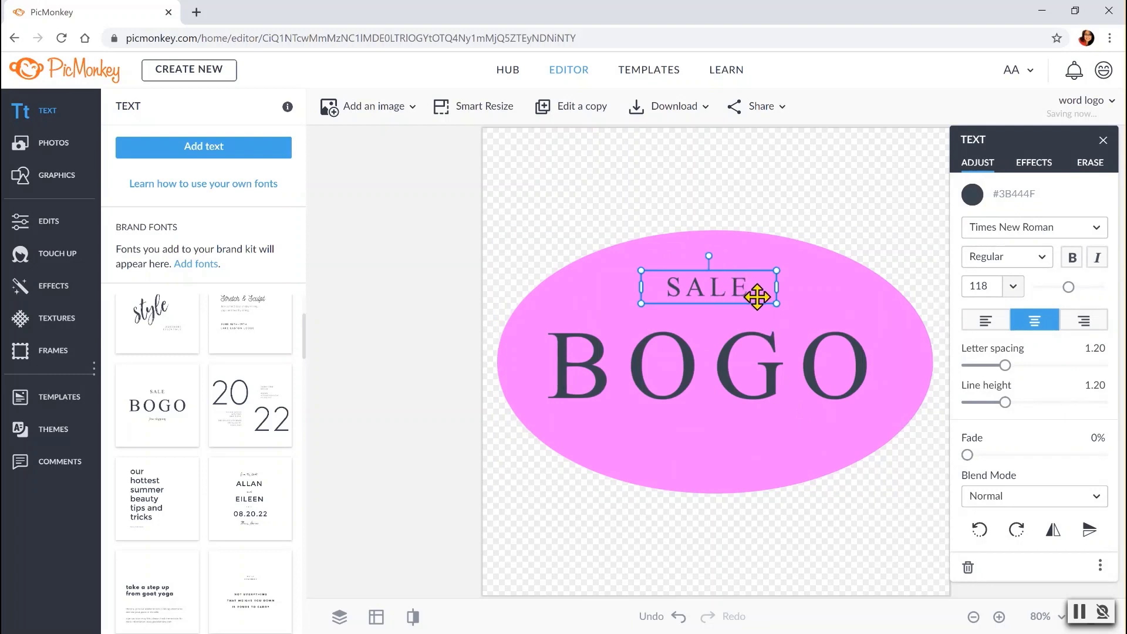
{"action": "key", "text": "Delete"}
- Recolour all four BOGO letters pure white #ffffff
{"action": "left_click", "coordinate": [730, 361]}
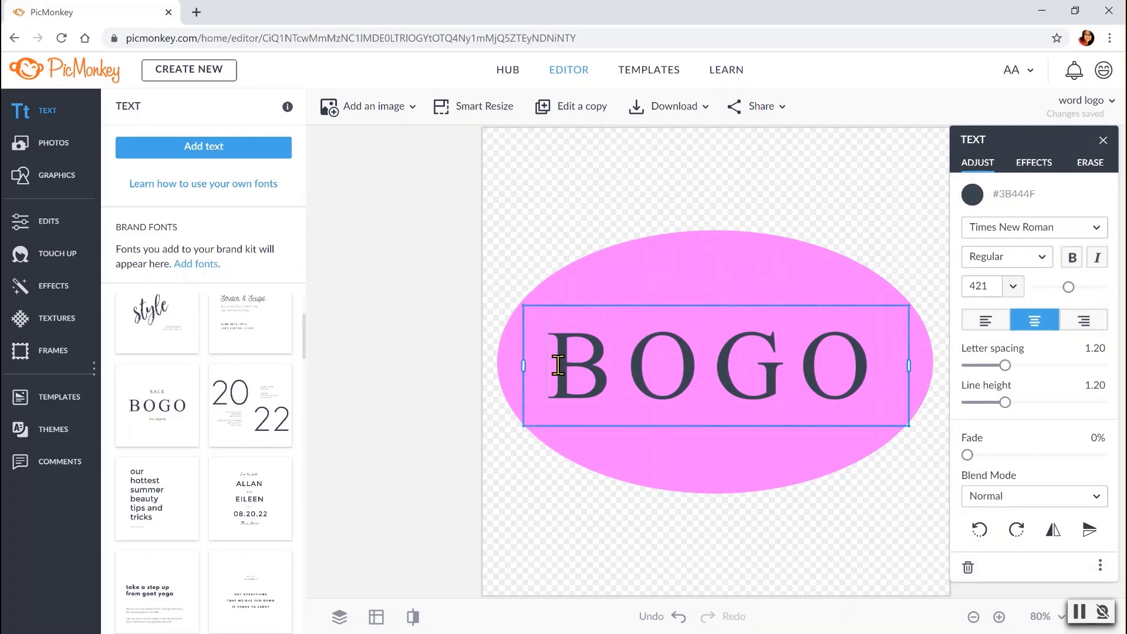
{"action": "left_click_drag", "start_coordinate": [555, 364], "coordinate": [886, 350]}
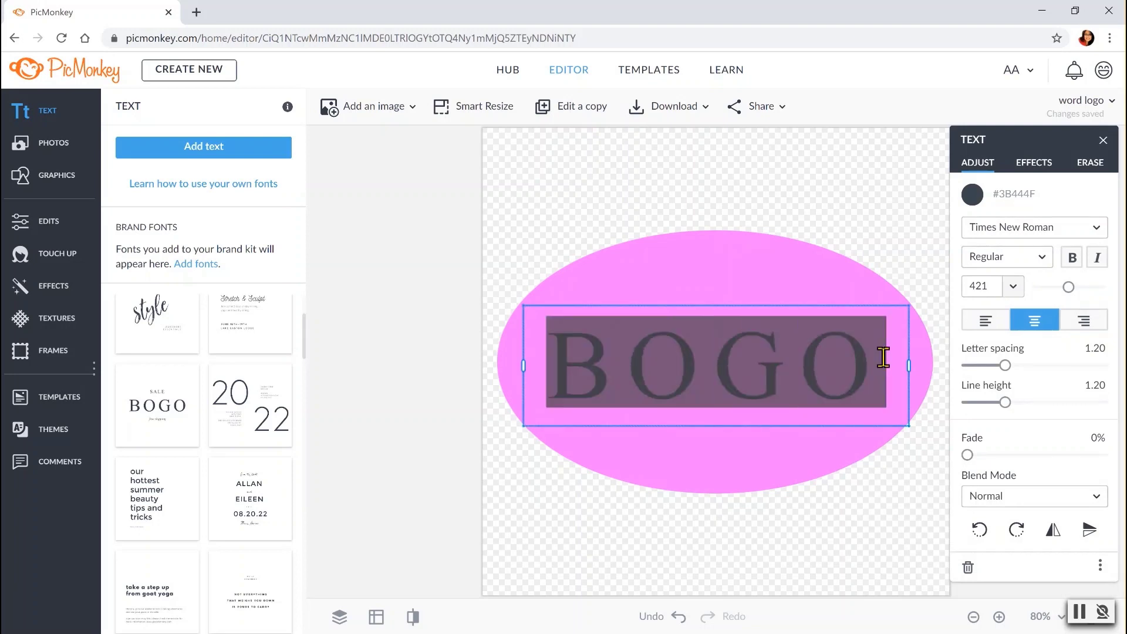
{"action": "left_click", "coordinate": [975, 198]}
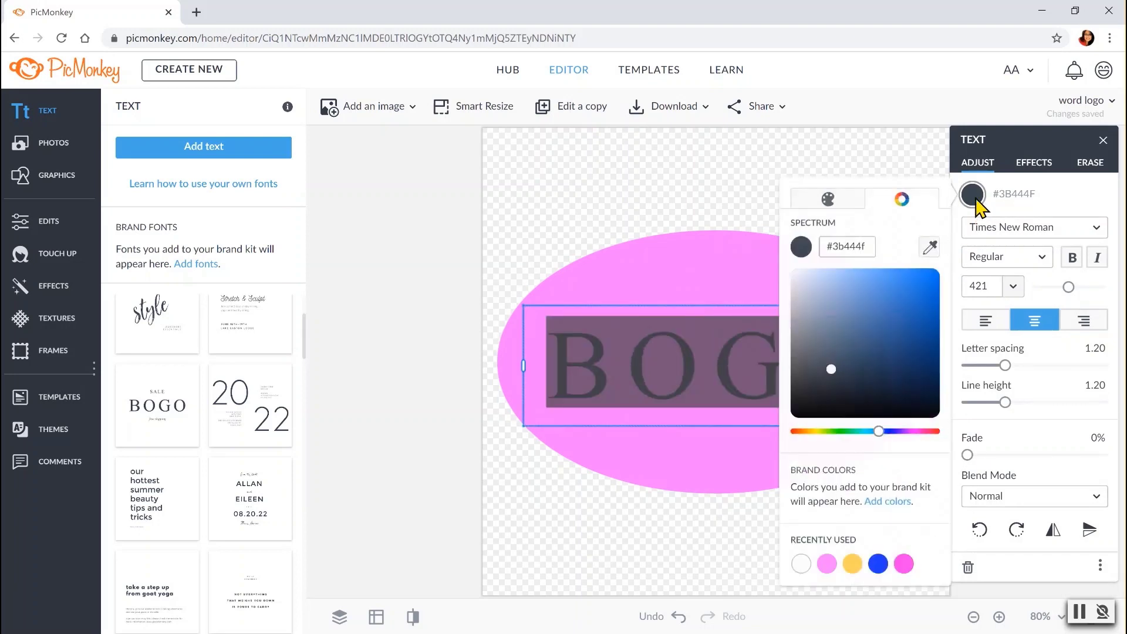
{"action": "left_click", "coordinate": [796, 281]}
{"action": "left_click", "coordinate": [793, 275]}
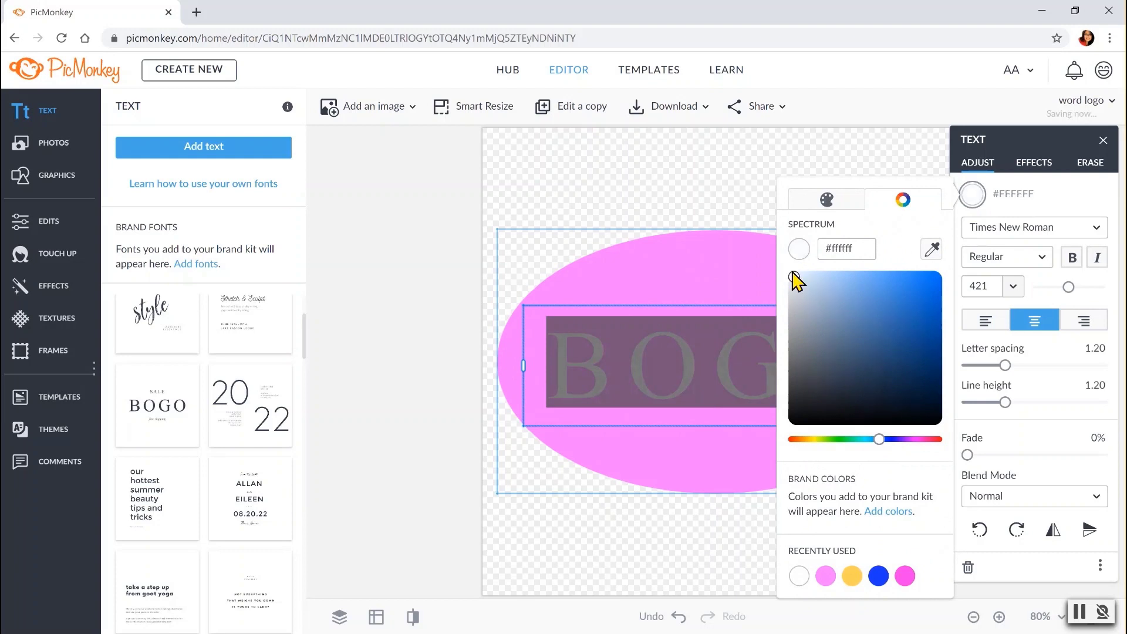
{"action": "left_click", "coordinate": [668, 525]}
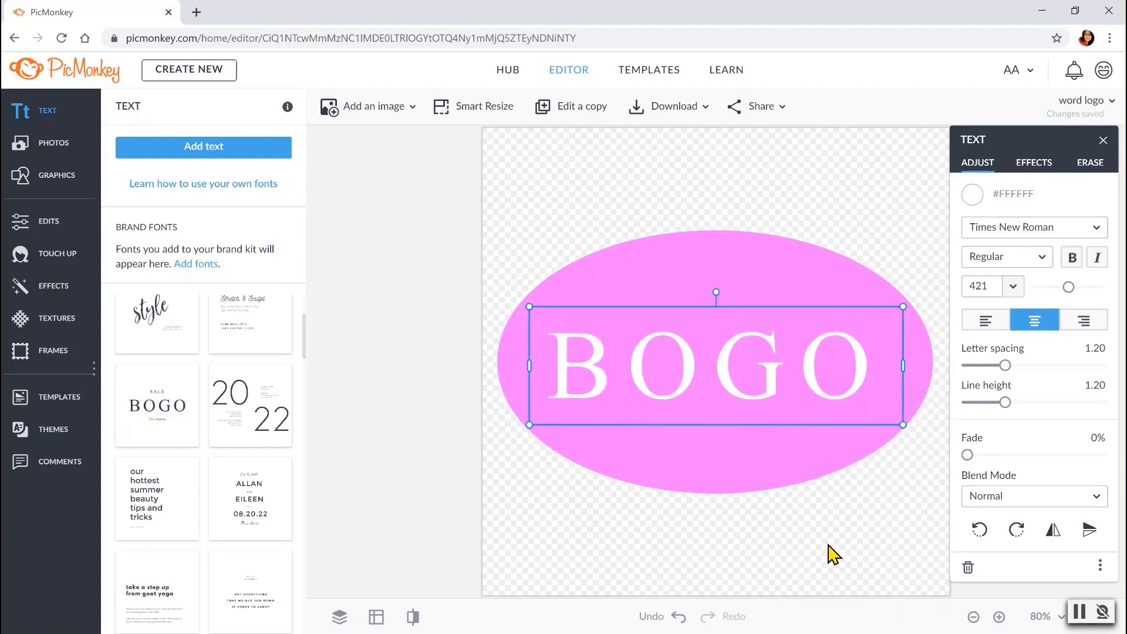
{"action": "left_click", "coordinate": [844, 462]}
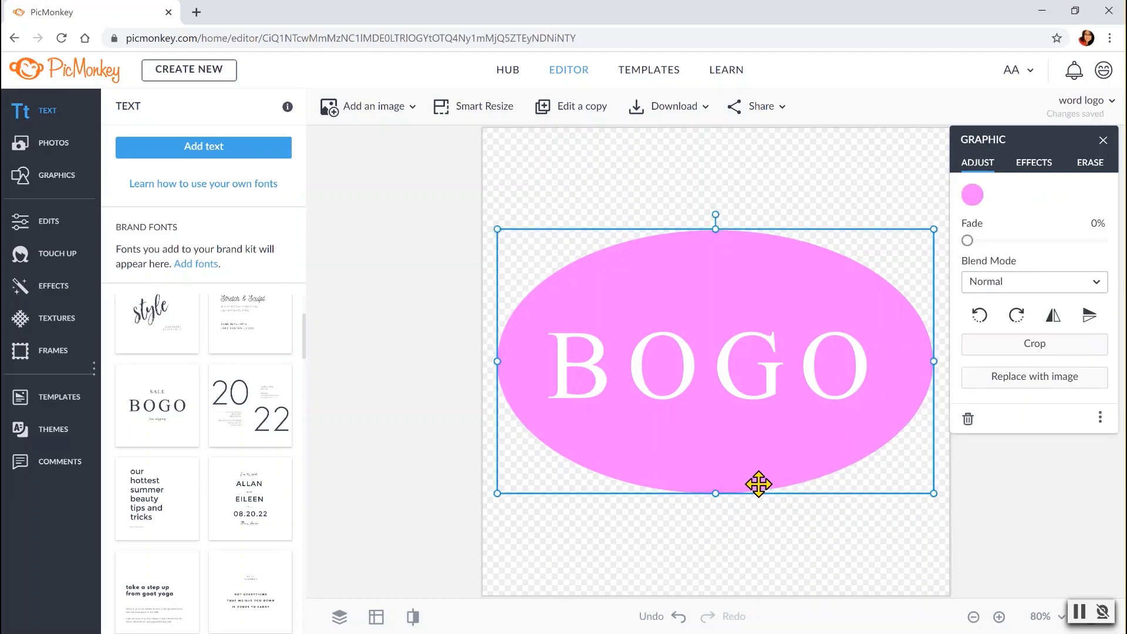
- Change the BOGO text's font to Chivo
{"action": "left_click", "coordinate": [589, 372]}
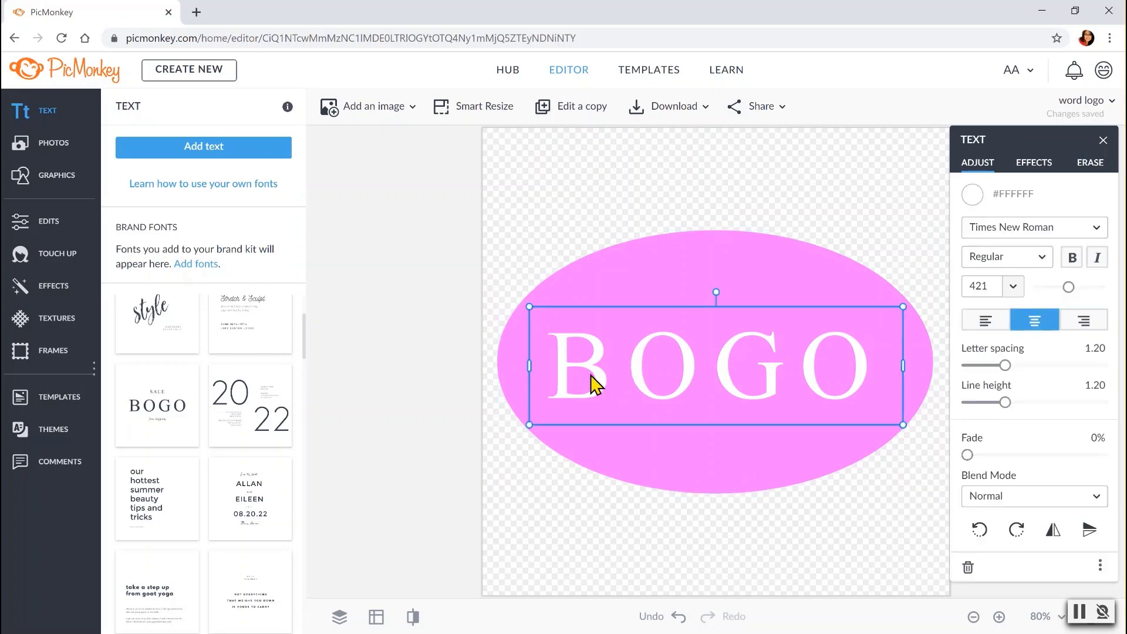
{"action": "left_click", "coordinate": [554, 366]}
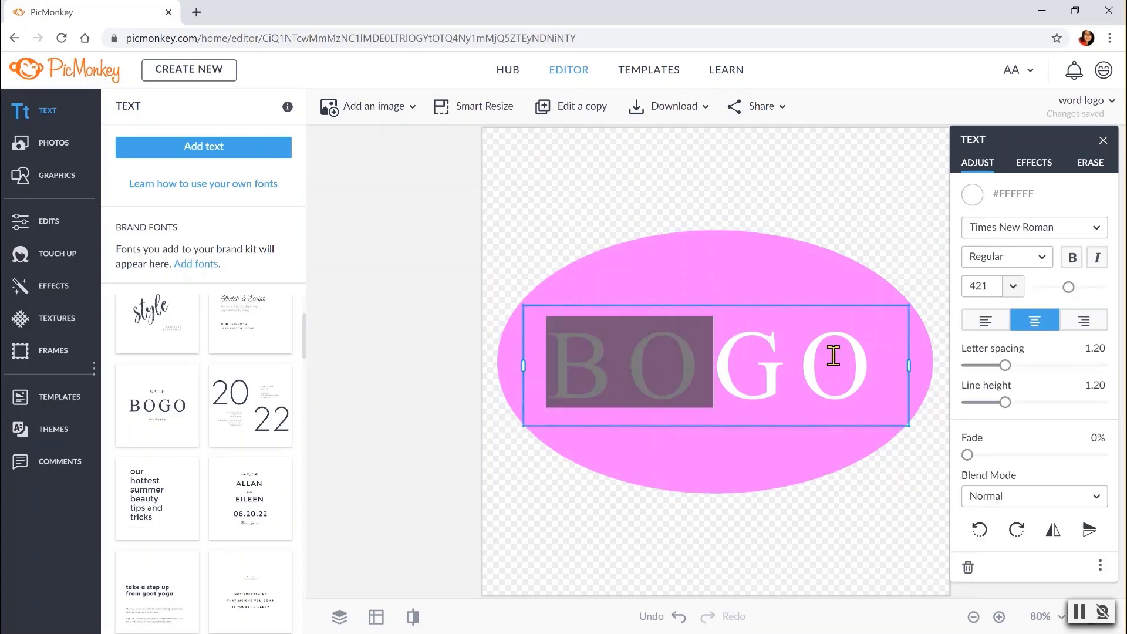
{"action": "left_click_drag", "start_coordinate": [840, 356], "coordinate": [876, 364]}
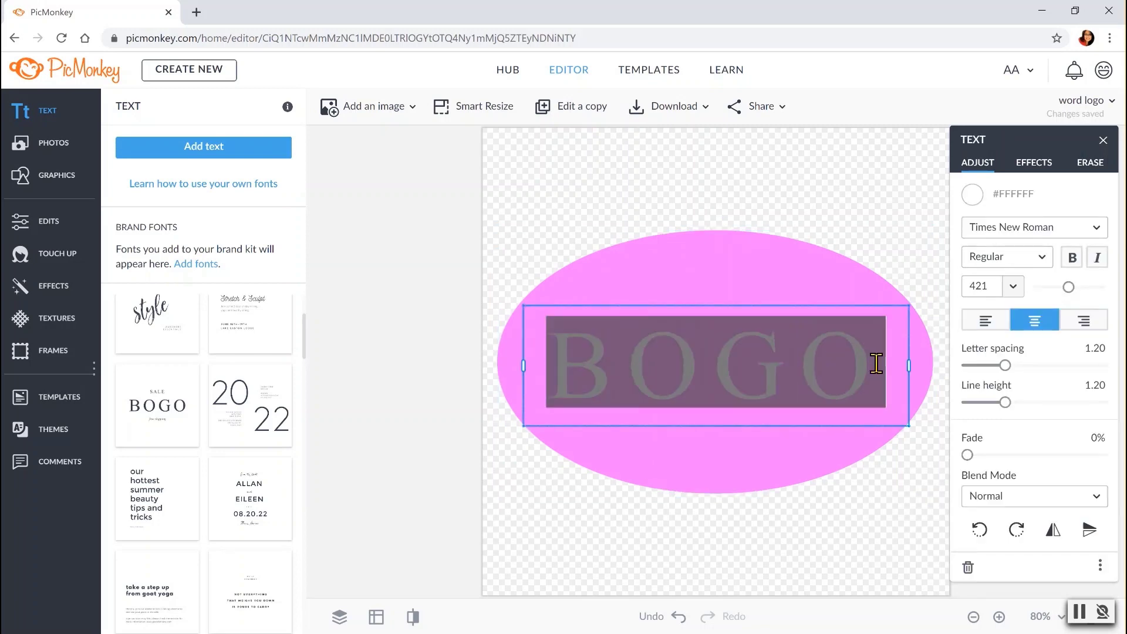
{"action": "left_click", "coordinate": [1100, 234]}
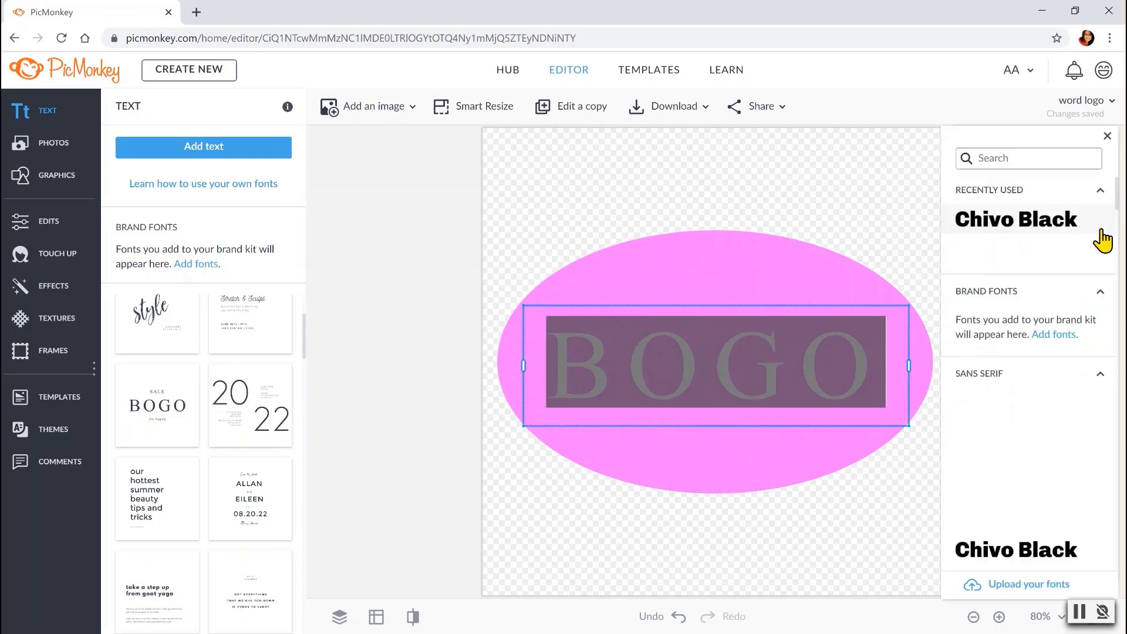
{"action": "left_click", "coordinate": [790, 365]}
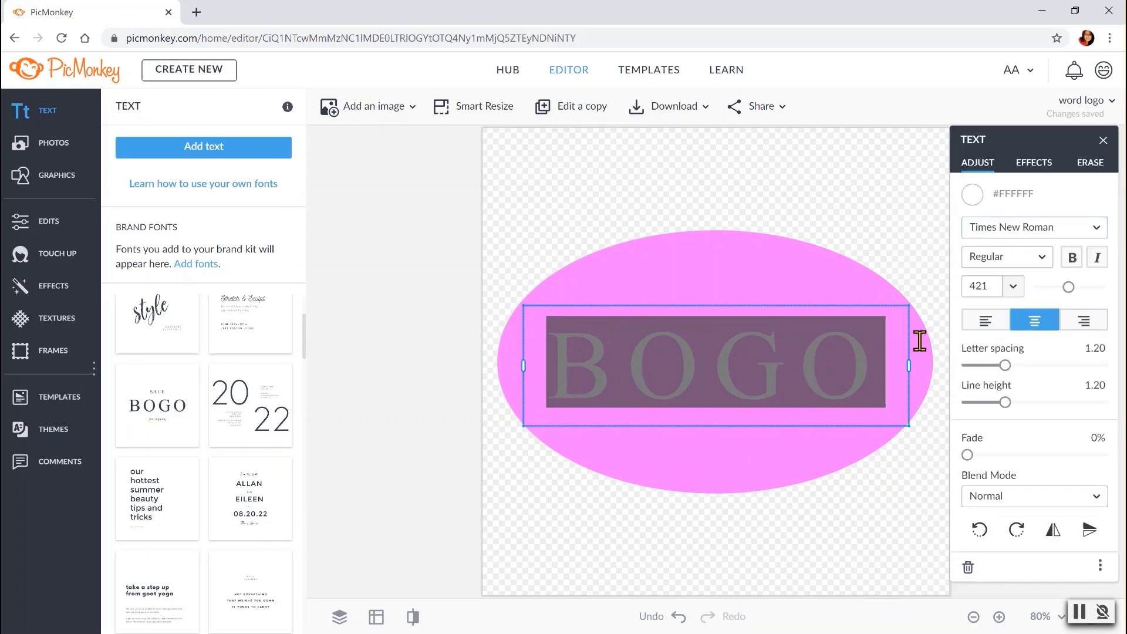
{"action": "left_click", "coordinate": [1100, 234]}
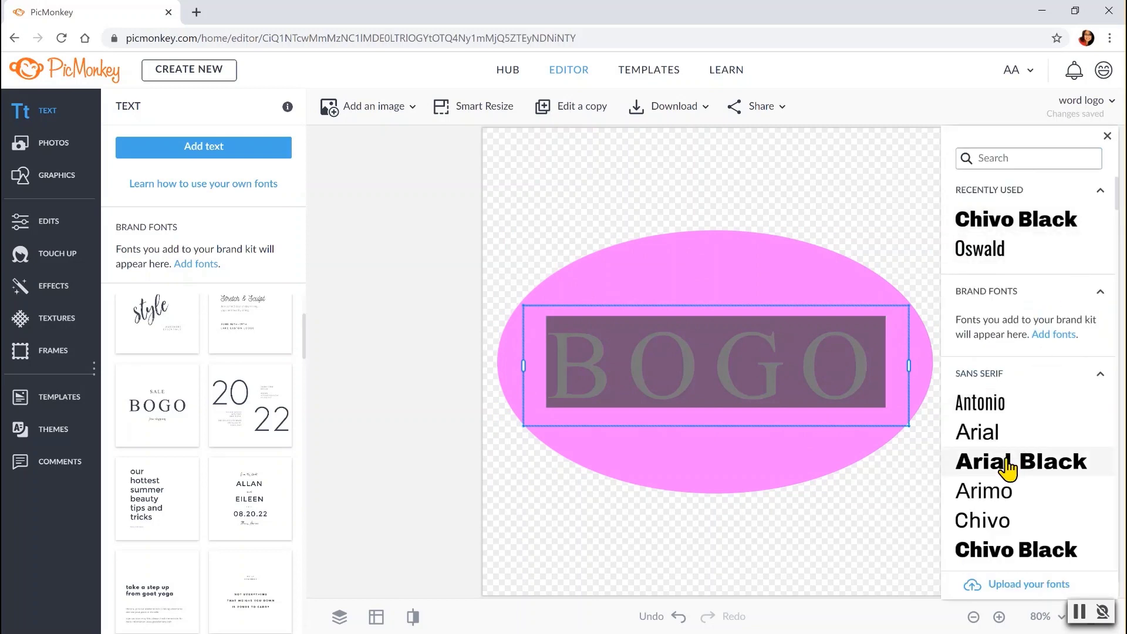
{"action": "left_click", "coordinate": [981, 528]}
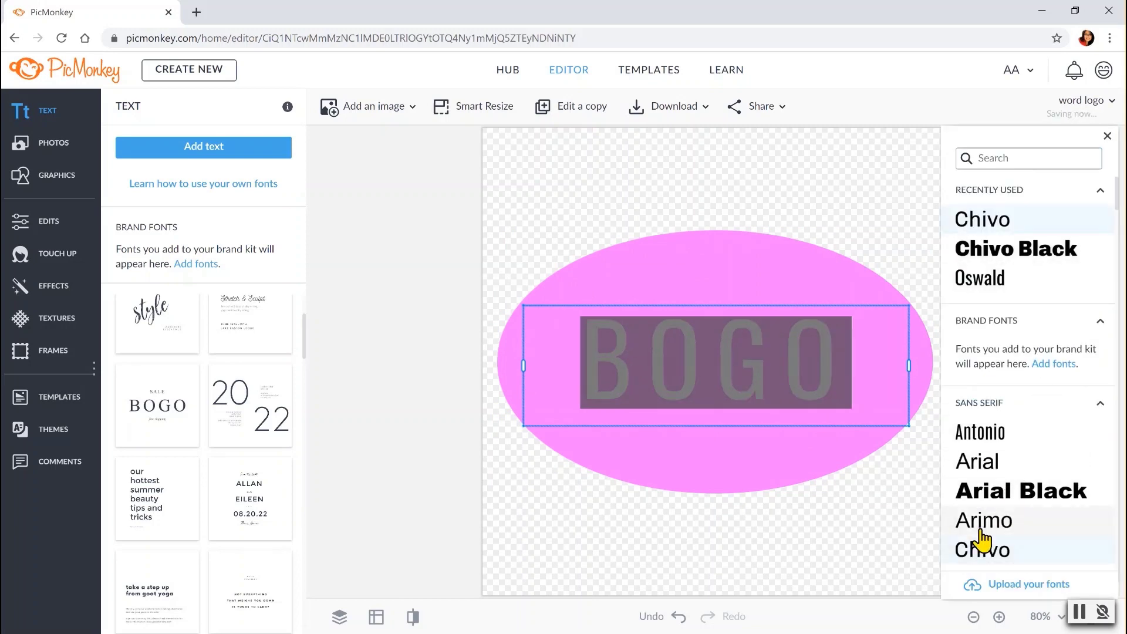
{"action": "left_click", "coordinate": [671, 458]}
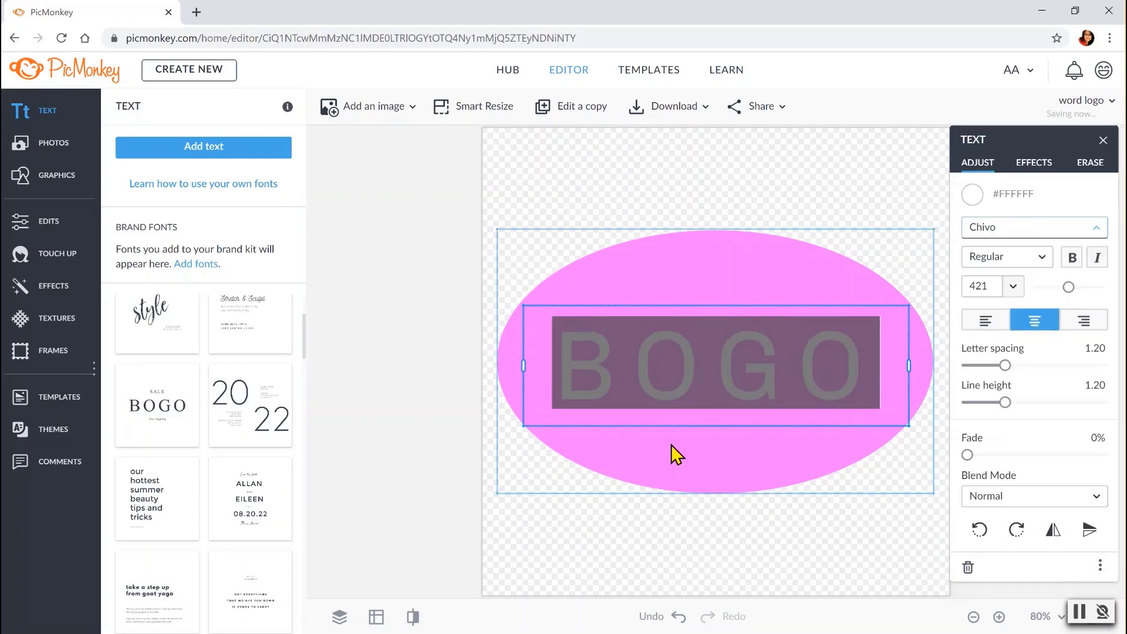
- Set BOGO's font style to Bold Italic, keeping its size at 421
{"action": "left_click", "coordinate": [1048, 268]}
{"action": "left_click", "coordinate": [1010, 297]}
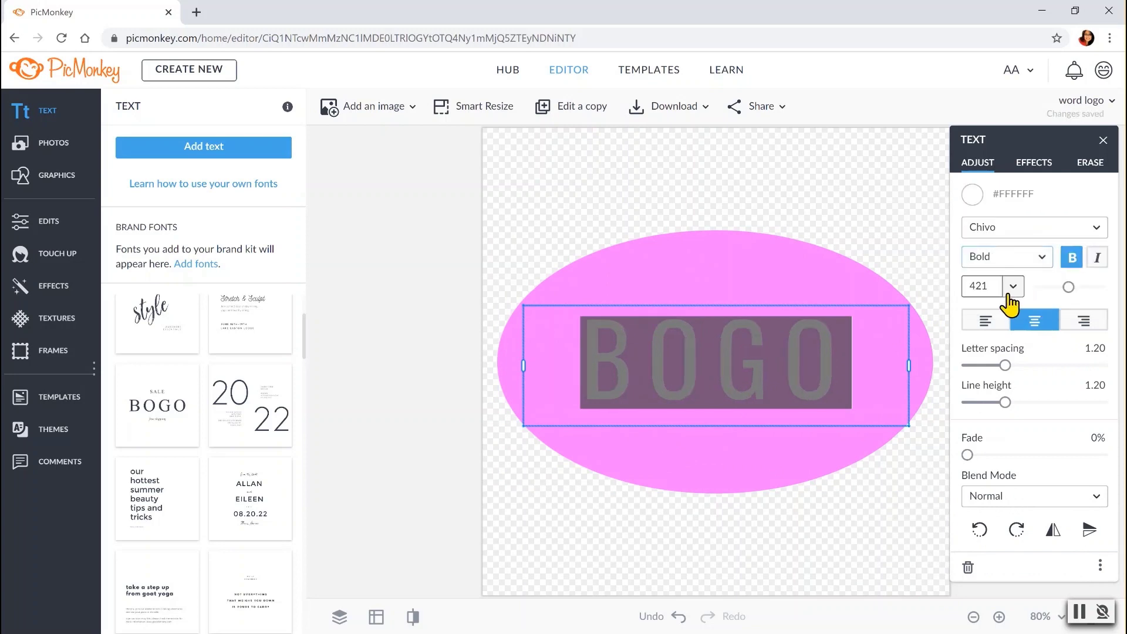
{"action": "left_click", "coordinate": [1039, 264]}
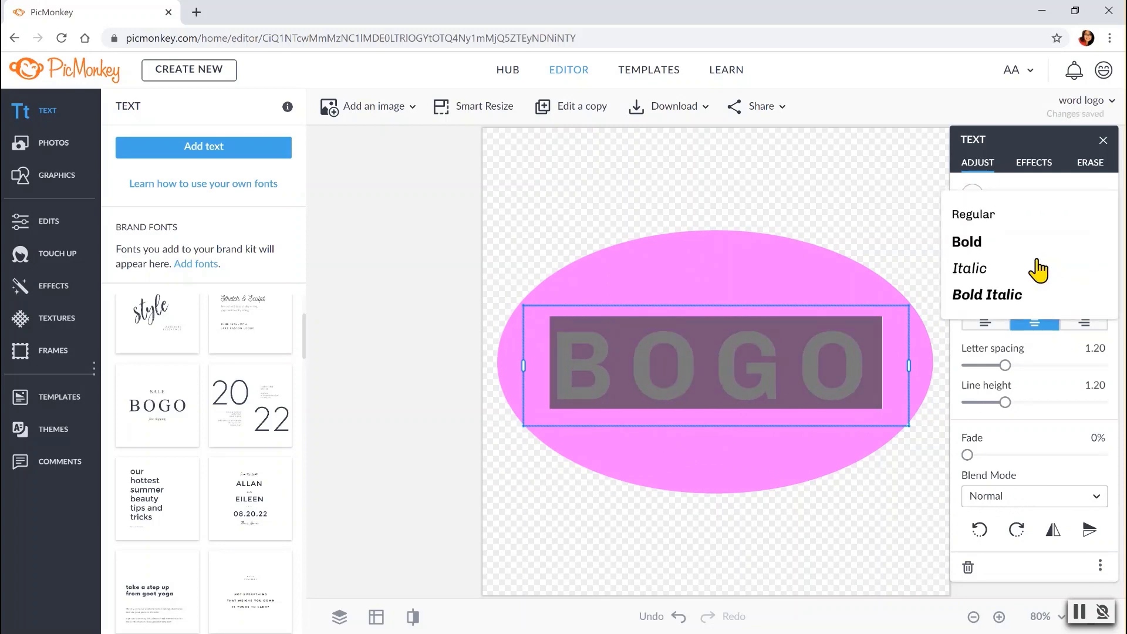
{"action": "left_click", "coordinate": [960, 300]}
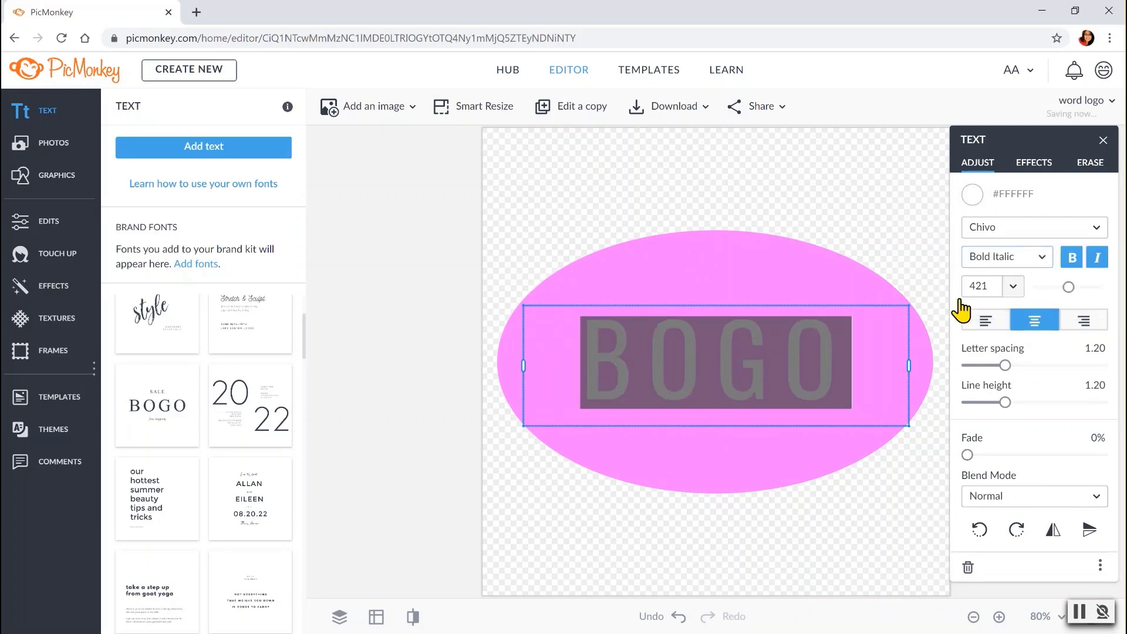
{"action": "left_click", "coordinate": [1015, 287]}
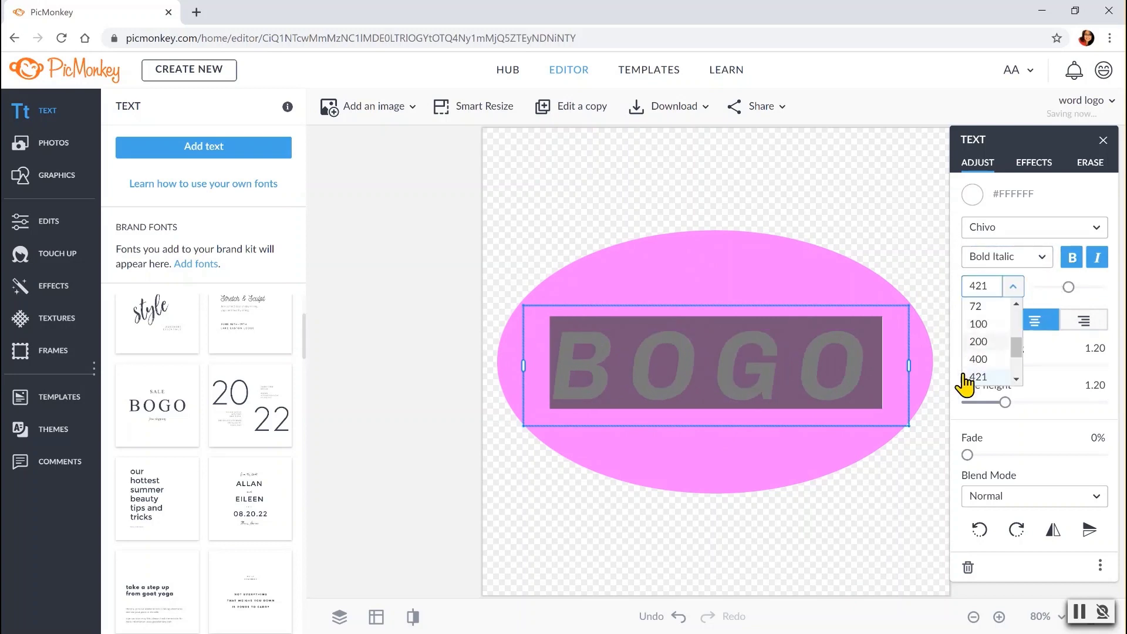
{"action": "left_click", "coordinate": [786, 518]}
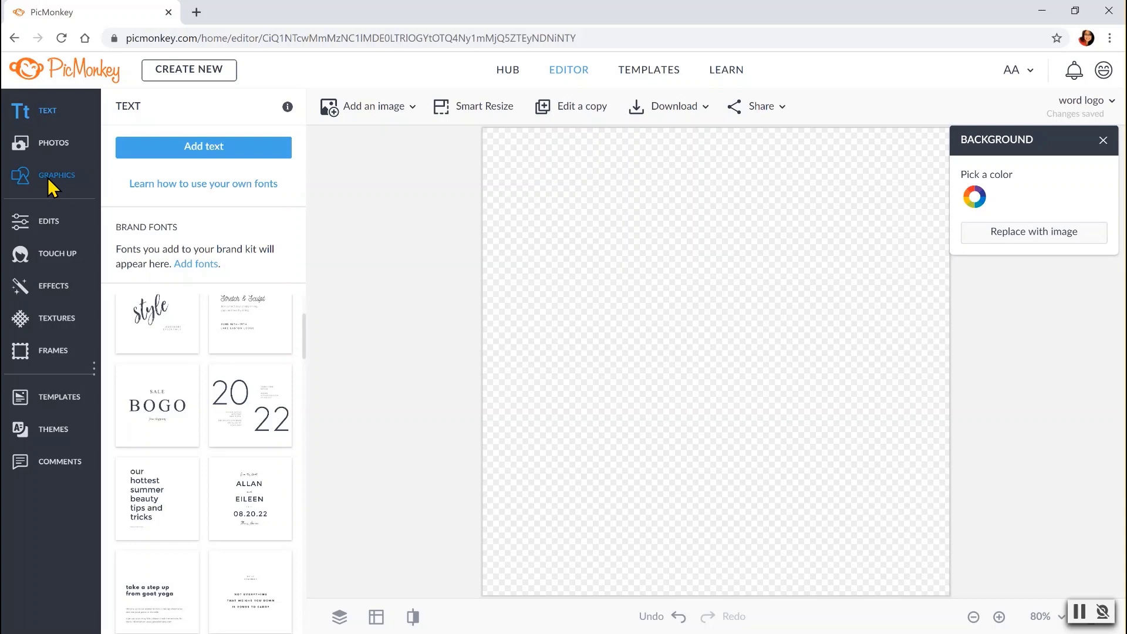
- Add a solid black pentagon from Basic shapes, then delete it
{"action": "left_click", "coordinate": [49, 181]}
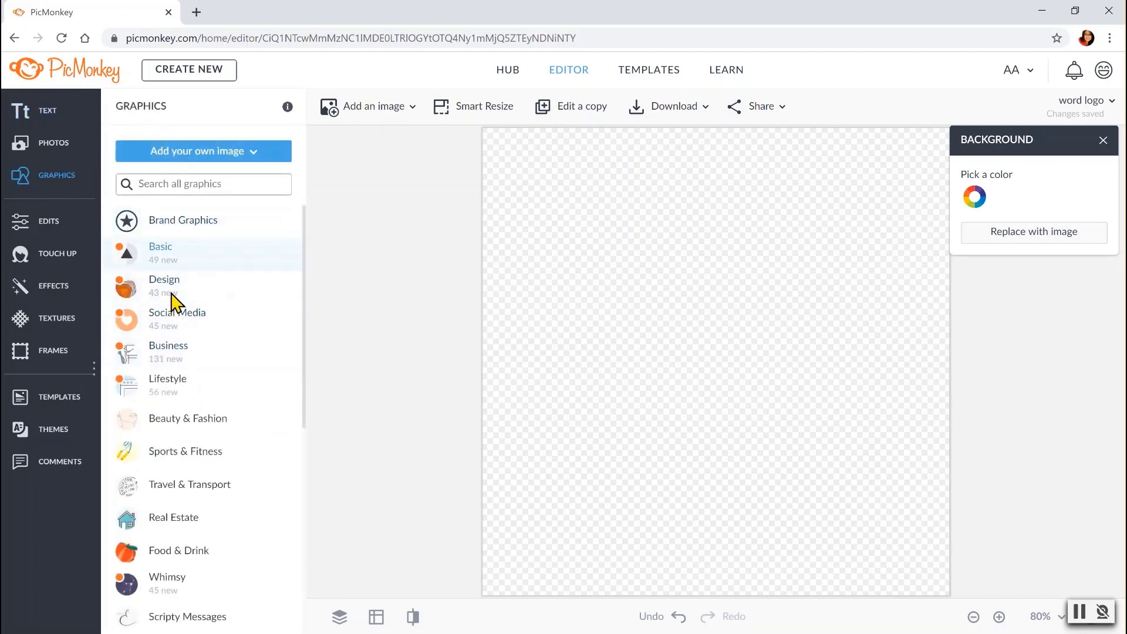
{"action": "left_click", "coordinate": [154, 253]}
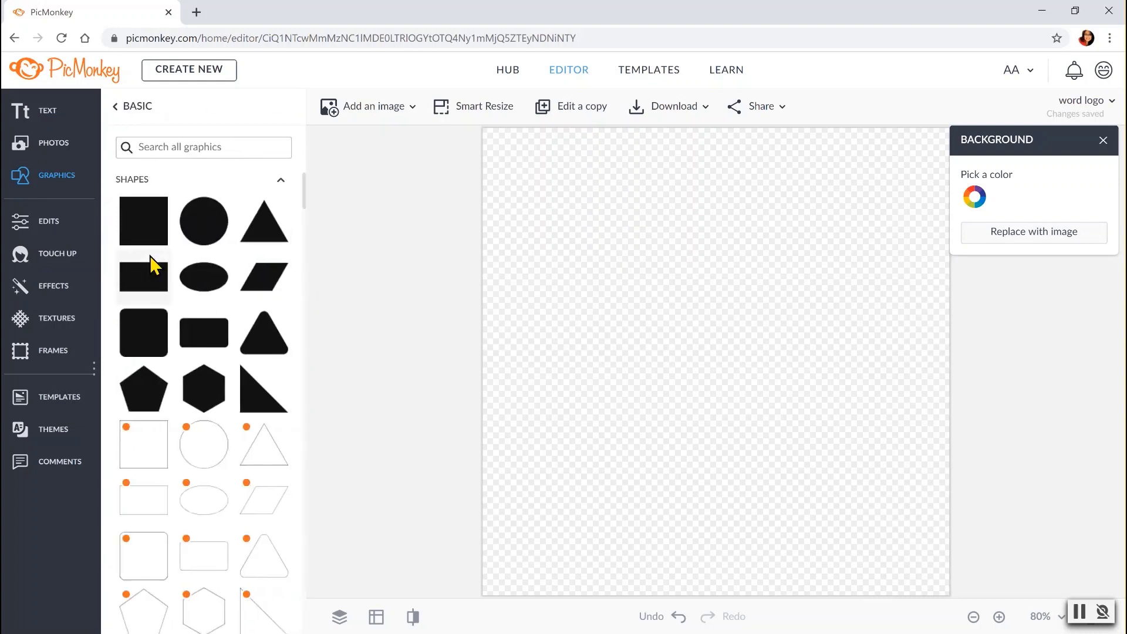
{"action": "left_click", "coordinate": [141, 390]}
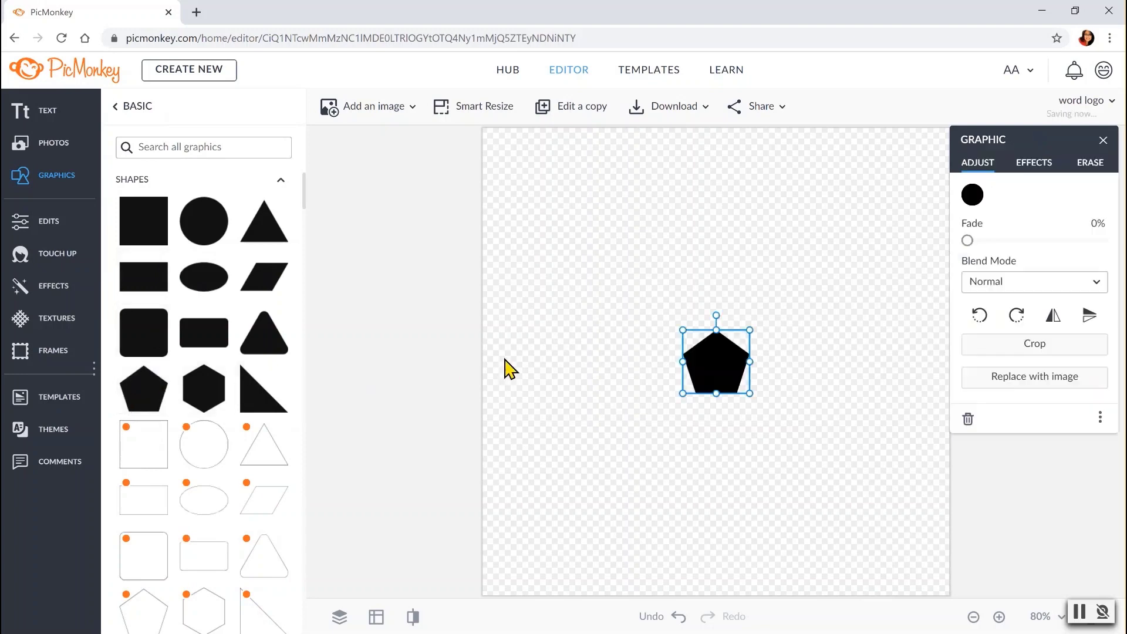
{"action": "left_click_drag", "start_coordinate": [724, 379], "coordinate": [728, 343]}
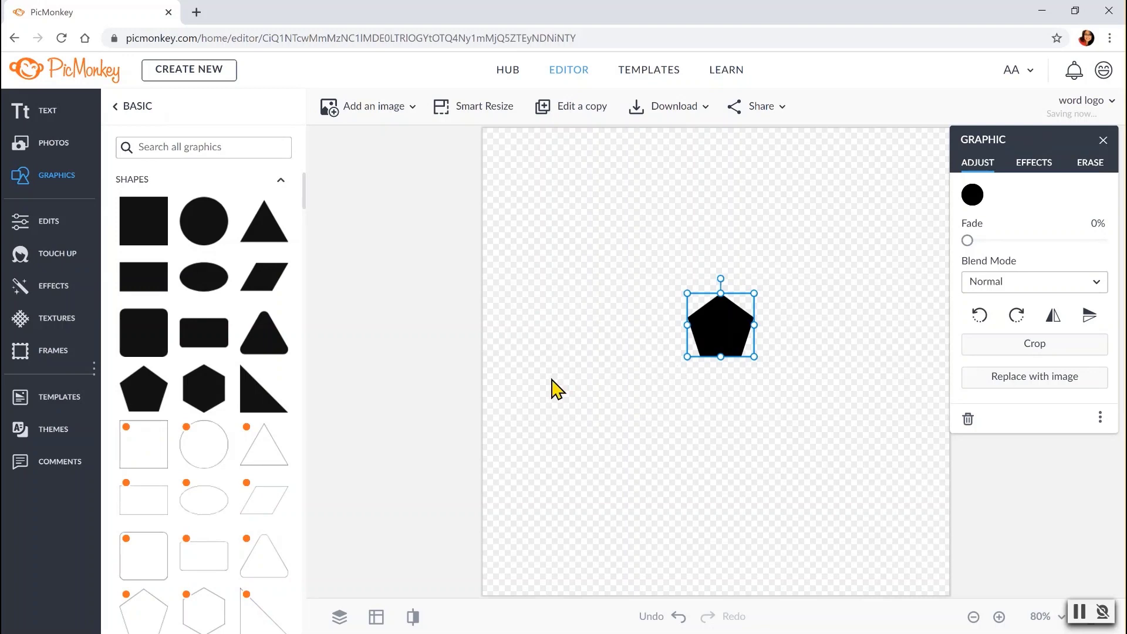
{"action": "key", "text": "Delete"}
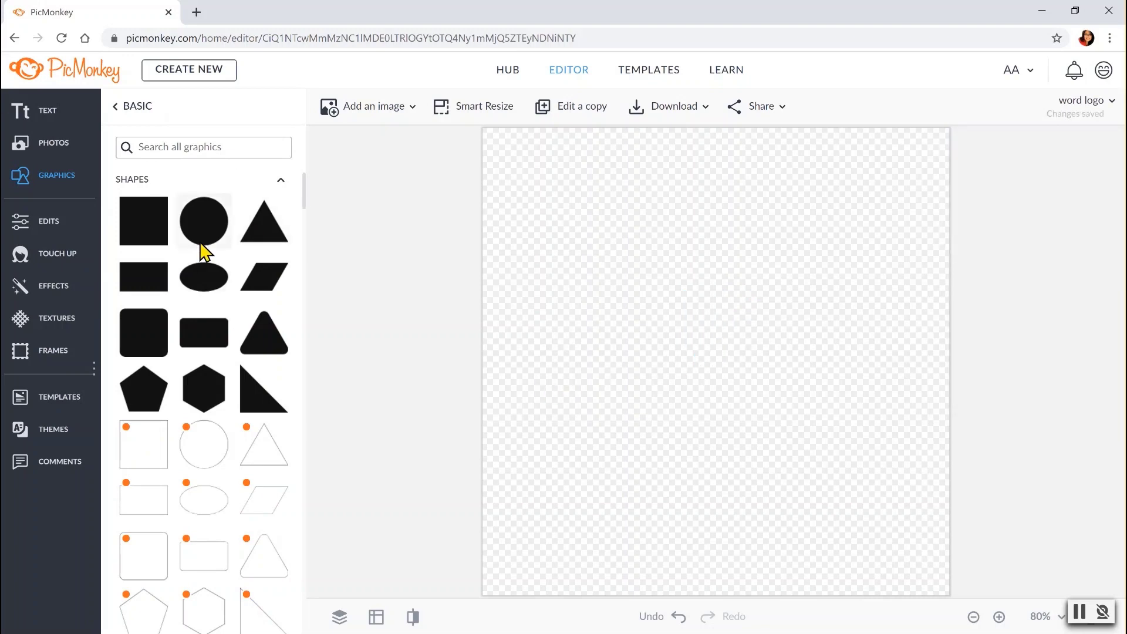
- Add the outlined pentagon and enlarge it to fill much of the canvas
{"action": "left_click_drag", "start_coordinate": [306, 198], "coordinate": [308, 217]}
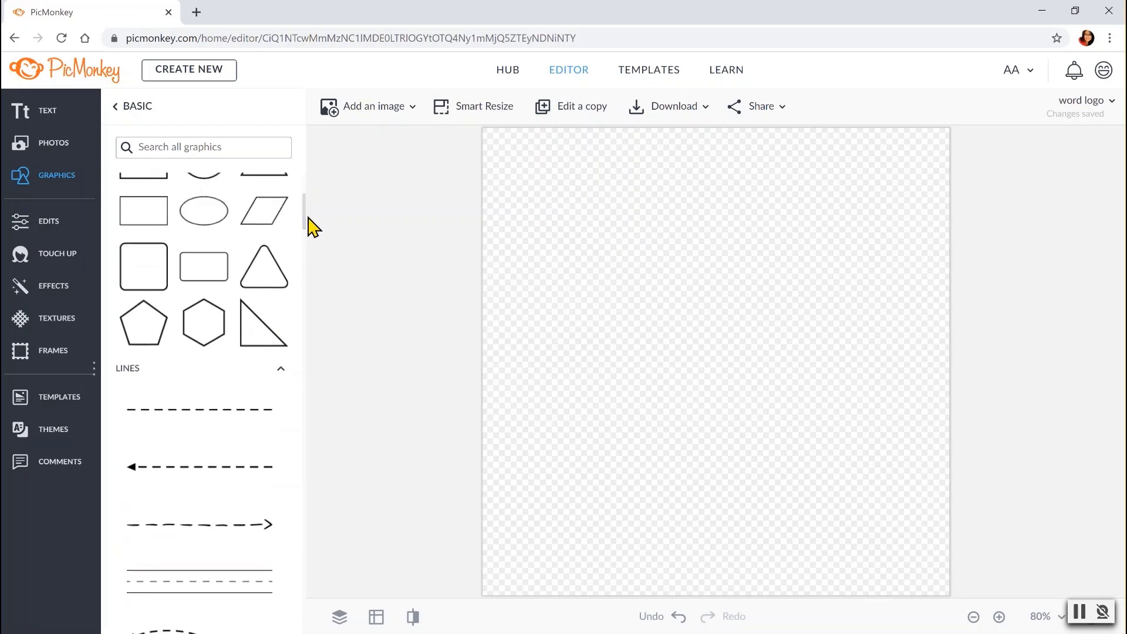
{"action": "left_click", "coordinate": [154, 330]}
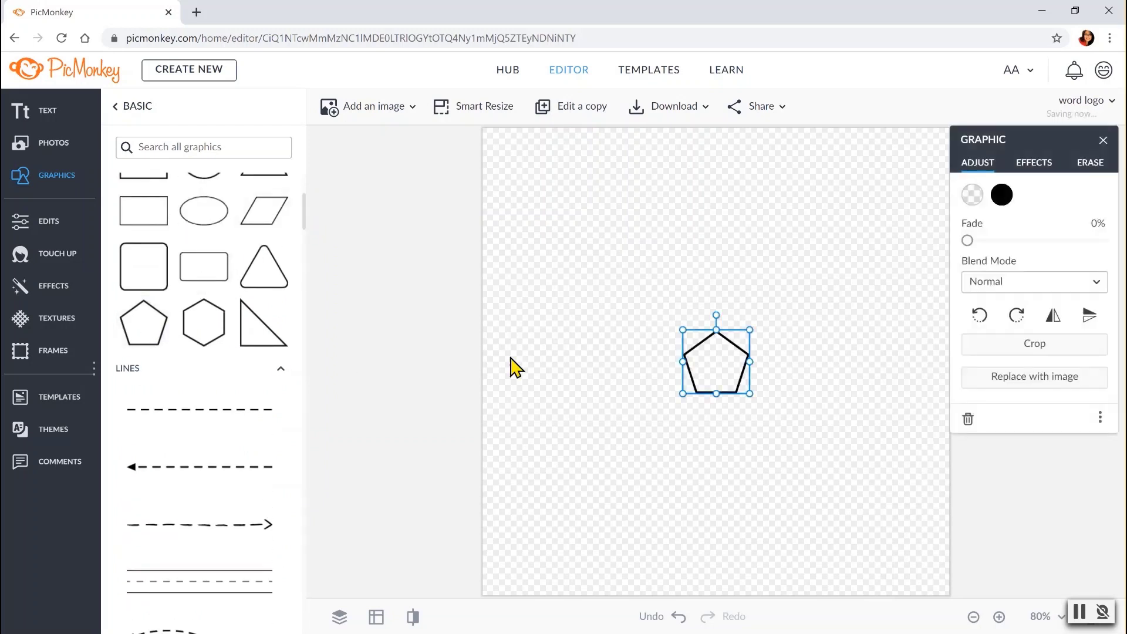
{"action": "left_click_drag", "start_coordinate": [684, 329], "coordinate": [546, 194]}
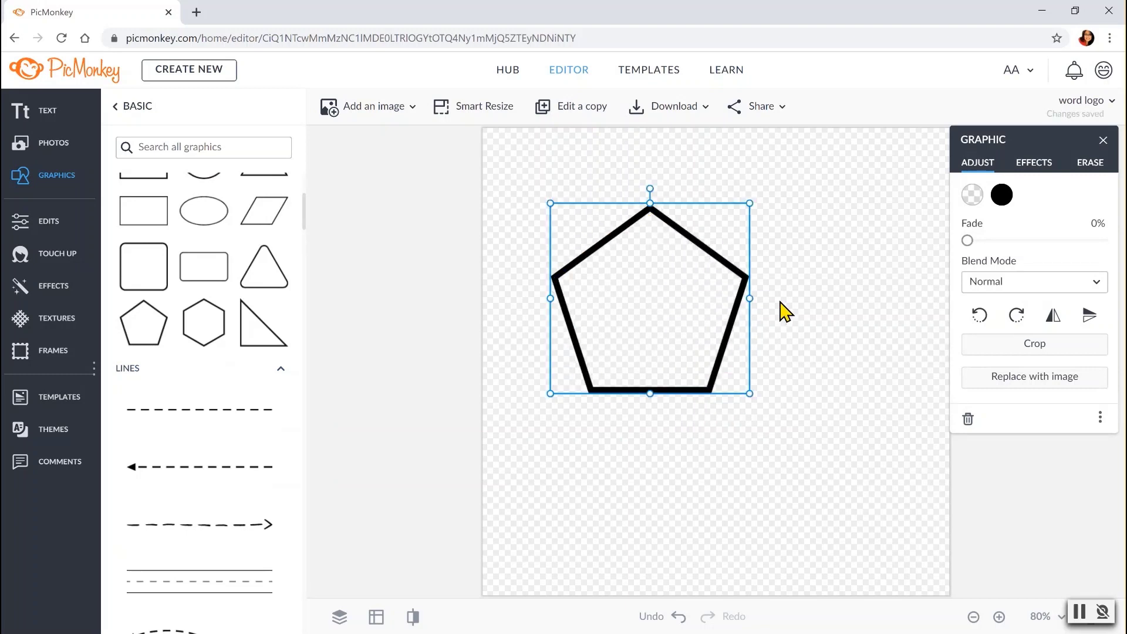
{"action": "left_click_drag", "start_coordinate": [306, 212], "coordinate": [317, 181]}
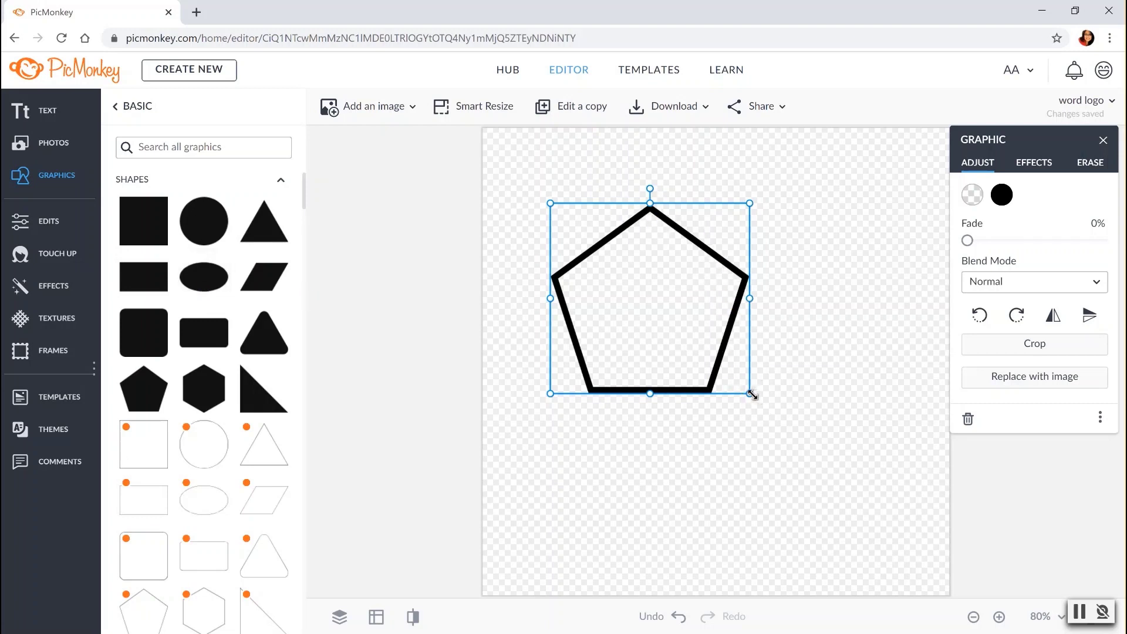
{"action": "left_click_drag", "start_coordinate": [752, 394], "coordinate": [862, 575]}
- Make the pentagon outline the recently used yellow and nudge the pentagon upward
{"action": "left_click", "coordinate": [1002, 195]}
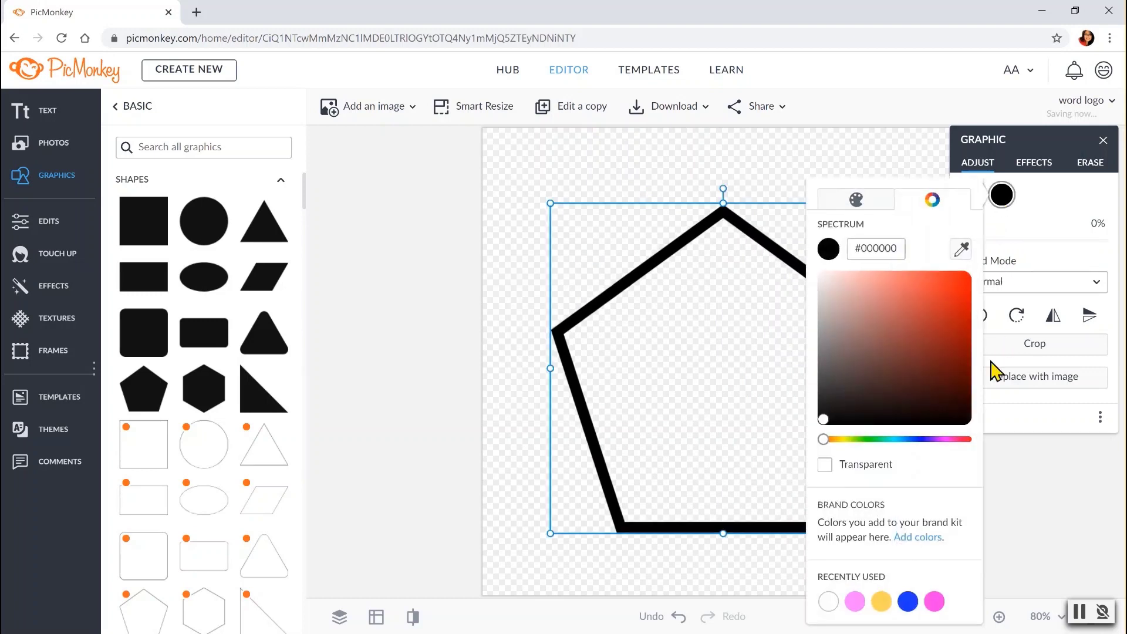
{"action": "left_click", "coordinate": [881, 601]}
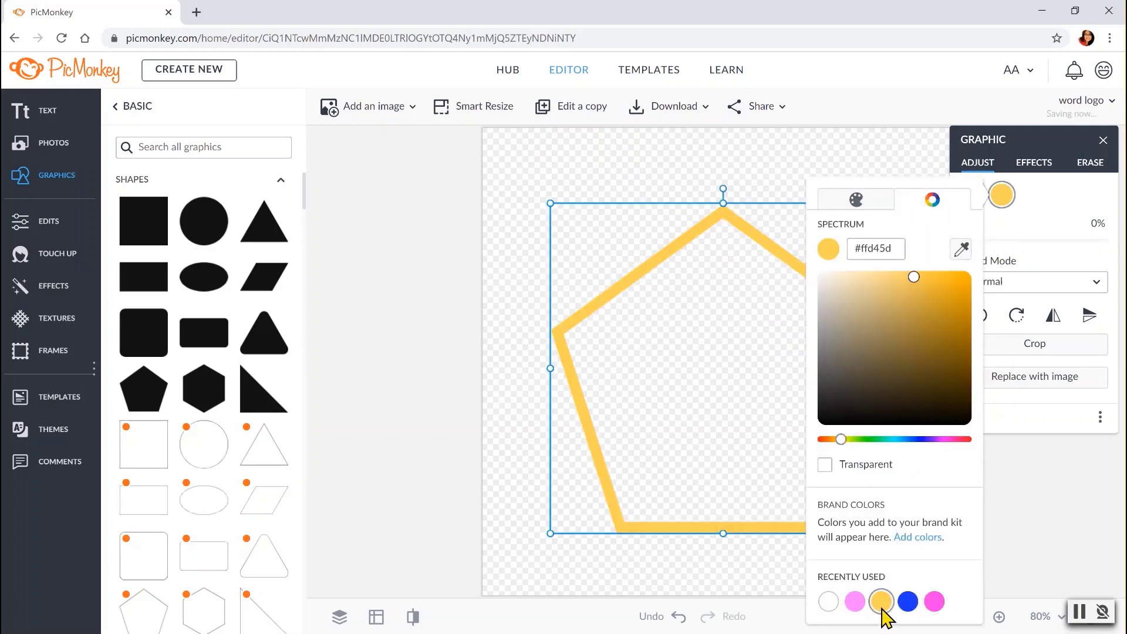
{"action": "left_click", "coordinate": [683, 410]}
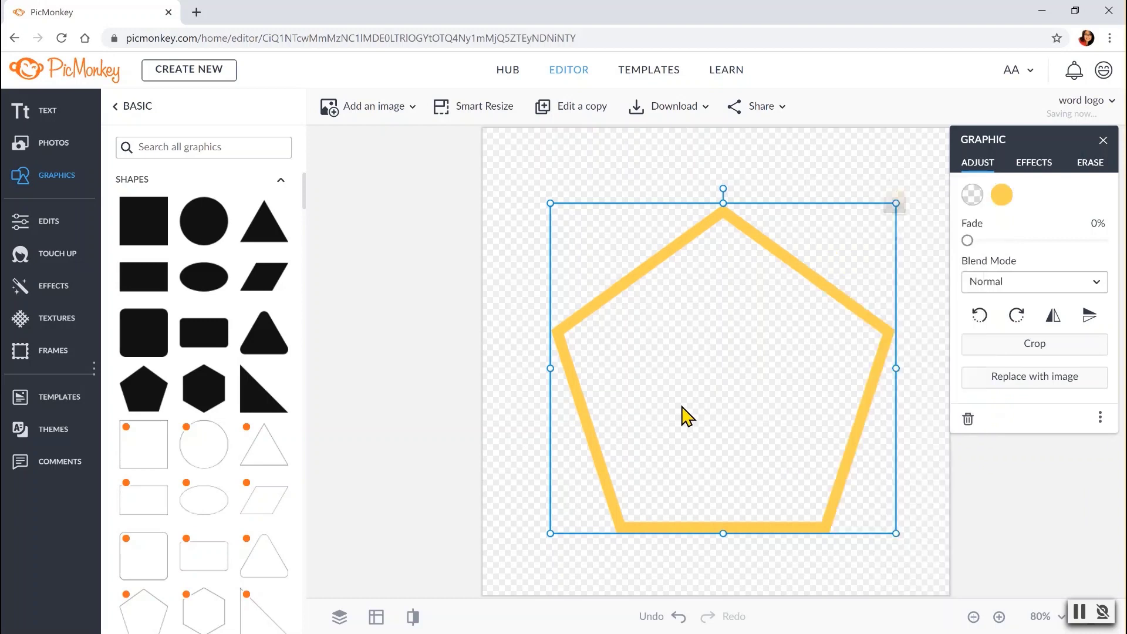
{"action": "left_click_drag", "start_coordinate": [681, 405], "coordinate": [685, 384]}
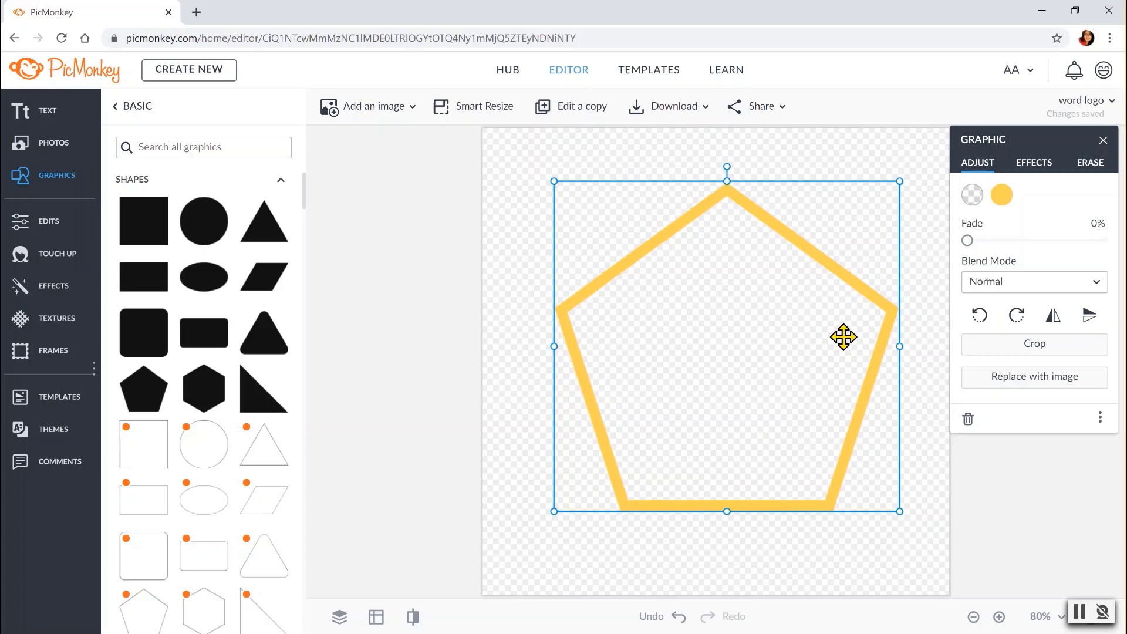
- Fill the pentagon with vivid magenta #e600ff
{"action": "left_click", "coordinate": [973, 194]}
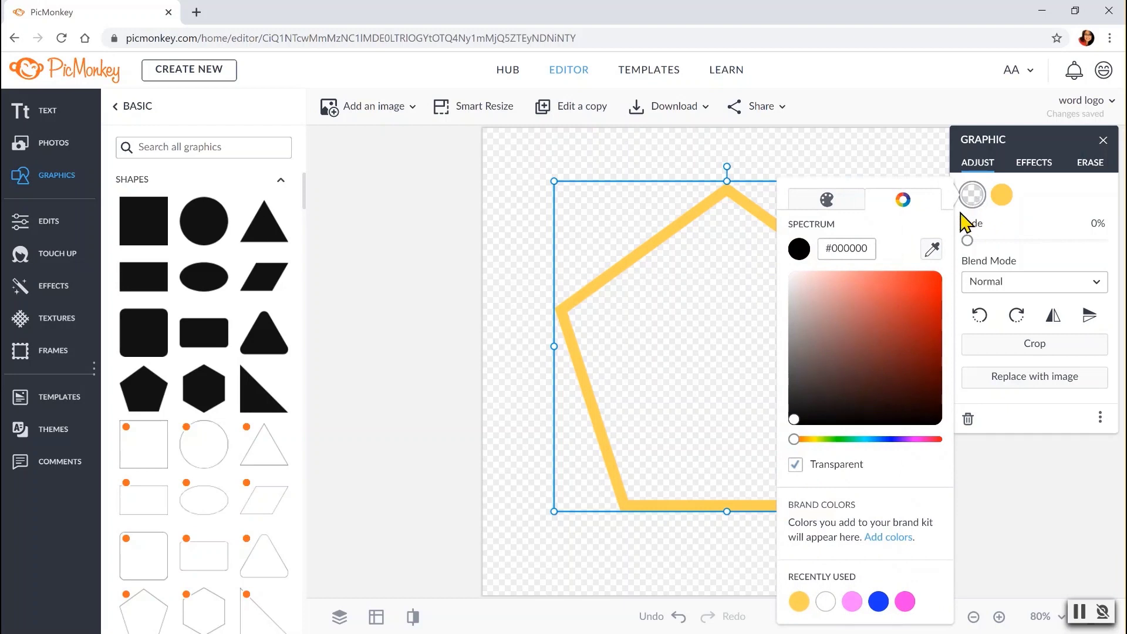
{"action": "left_click", "coordinate": [879, 601]}
{"action": "left_click", "coordinate": [852, 601]}
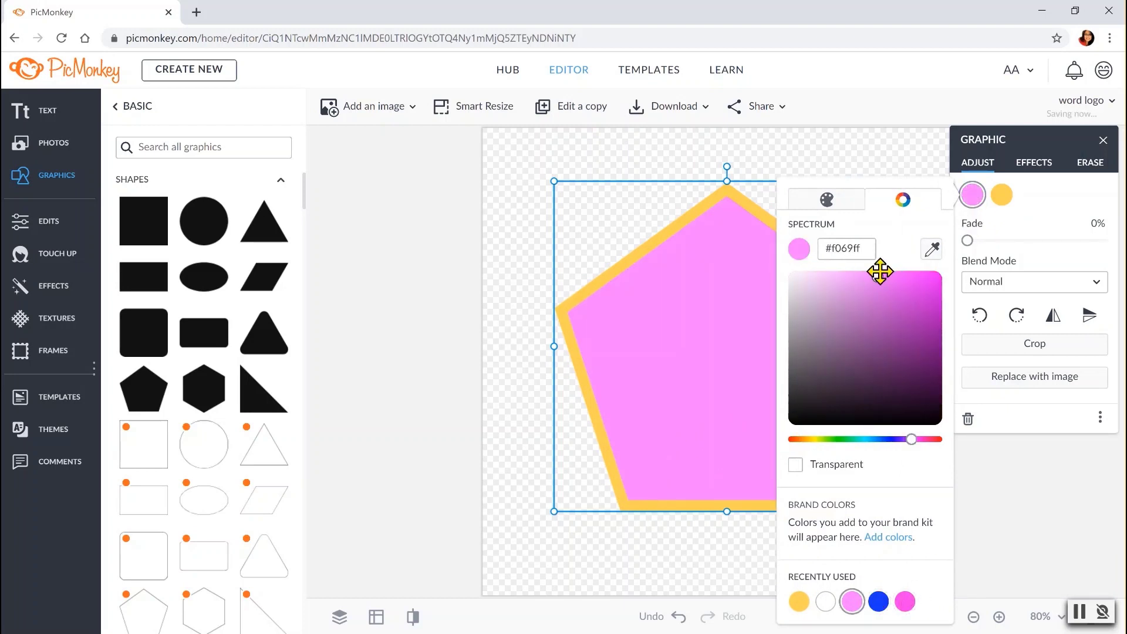
{"action": "left_click_drag", "start_coordinate": [878, 271], "coordinate": [940, 268]}
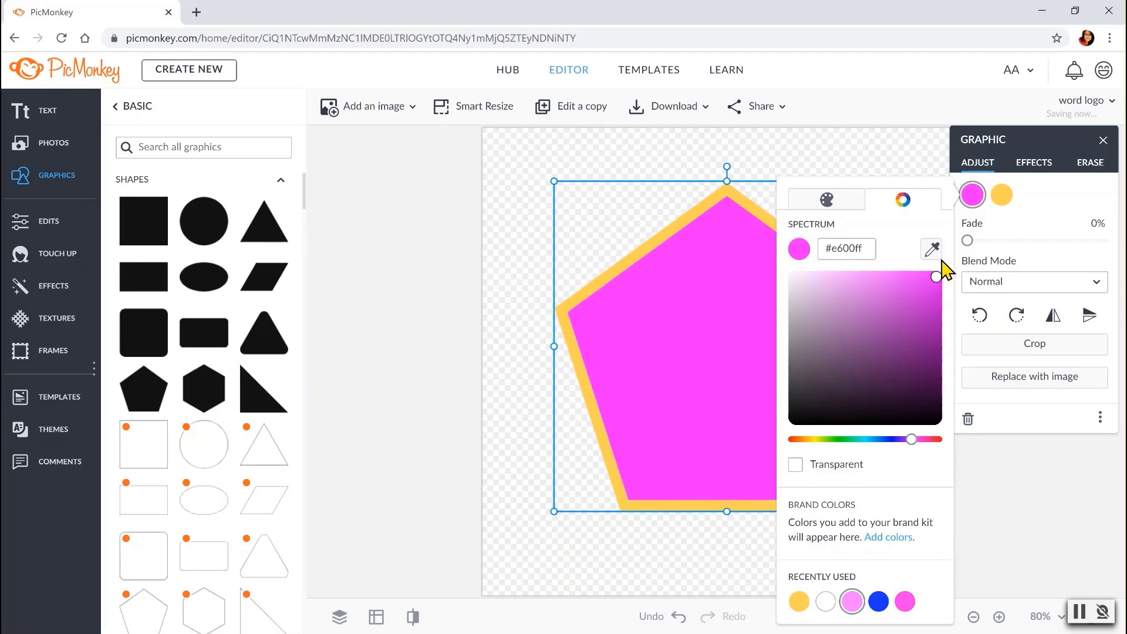
{"action": "left_click", "coordinate": [710, 220]}
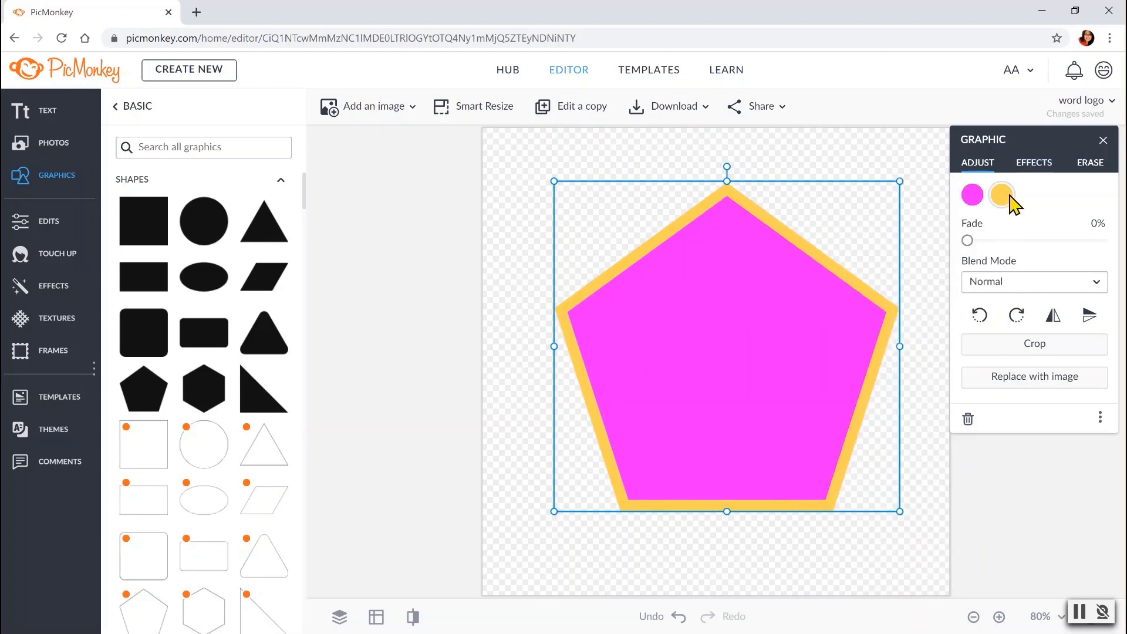
- Lighten the pentagon outline to pale cream #ffedbb
{"action": "left_click", "coordinate": [1010, 198]}
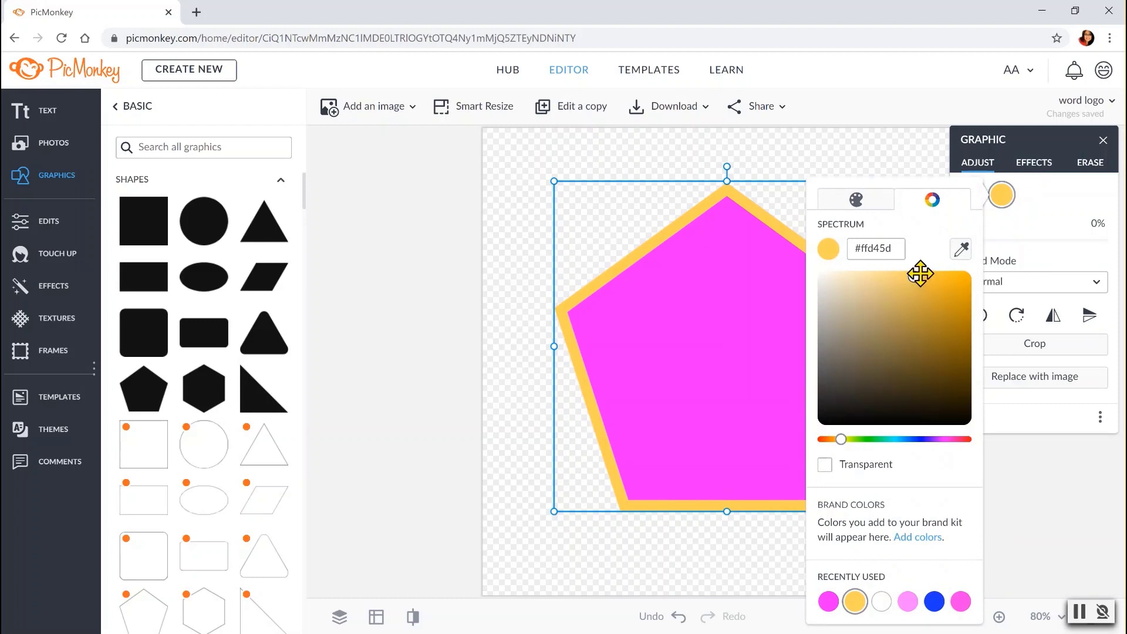
{"action": "left_click_drag", "start_coordinate": [920, 273], "coordinate": [874, 275]}
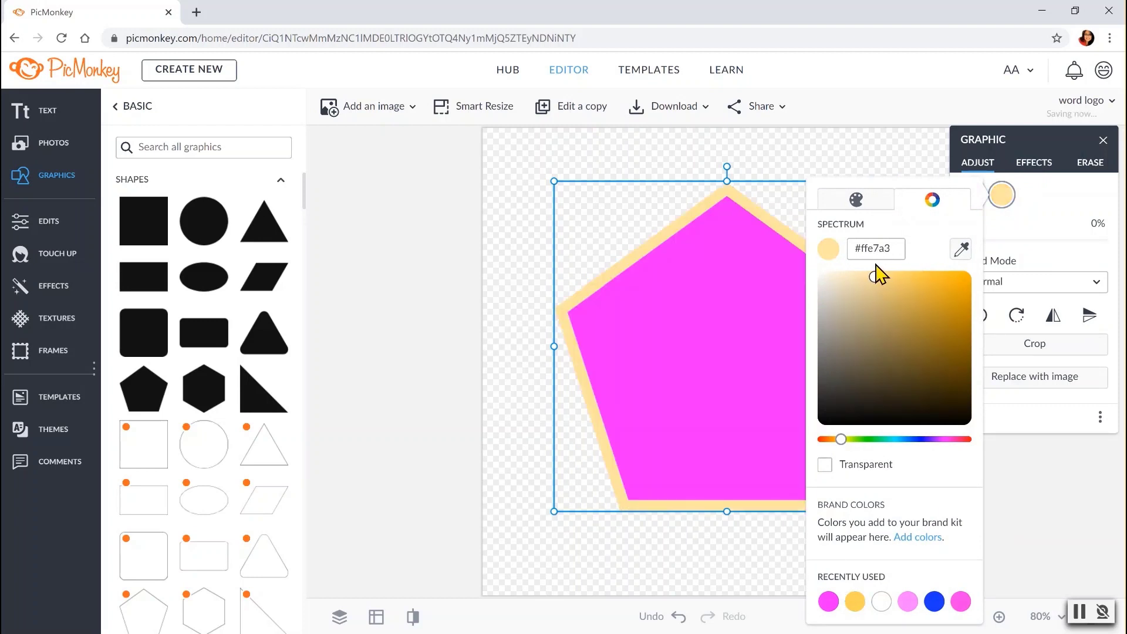
{"action": "mouse_move", "coordinate": [876, 265]}
{"action": "left_mouse_down"}
{"action": "mouse_move", "coordinate": [859, 270]}
{"action": "mouse_move", "coordinate": [897, 277]}
{"action": "mouse_move", "coordinate": [862, 274]}
{"action": "left_mouse_up"}
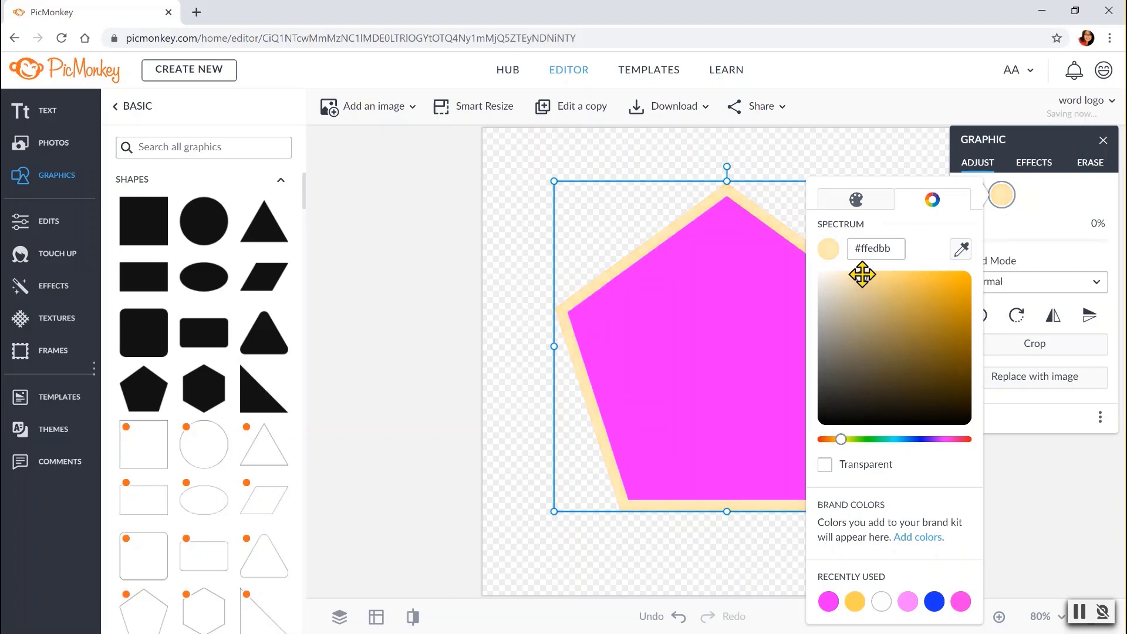
{"action": "left_click", "coordinate": [679, 333]}
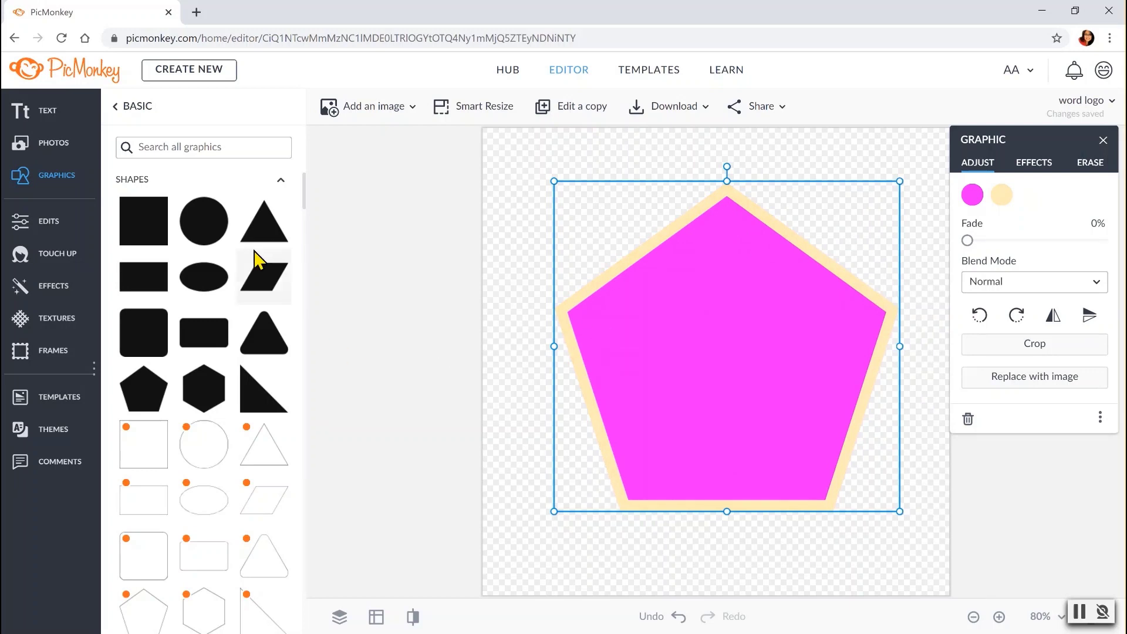
- Collapse Shapes and Lines, then back out of Basic, Design and Real Estate to the Graphics categories
{"action": "left_click", "coordinate": [277, 181]}
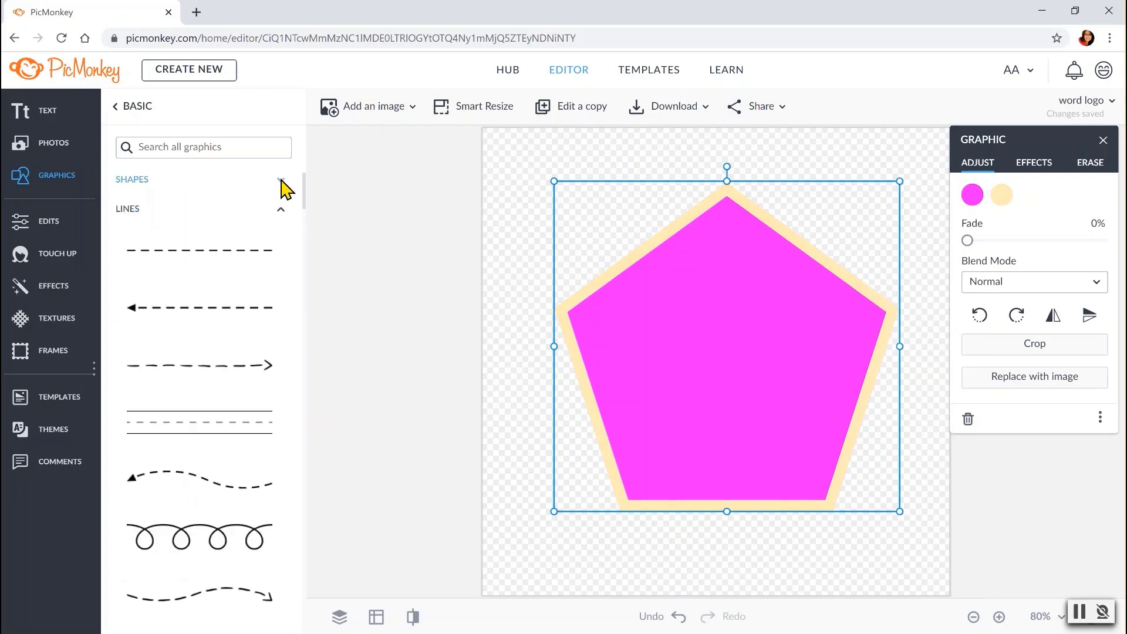
{"action": "left_click", "coordinate": [280, 210]}
{"action": "left_click", "coordinate": [116, 108]}
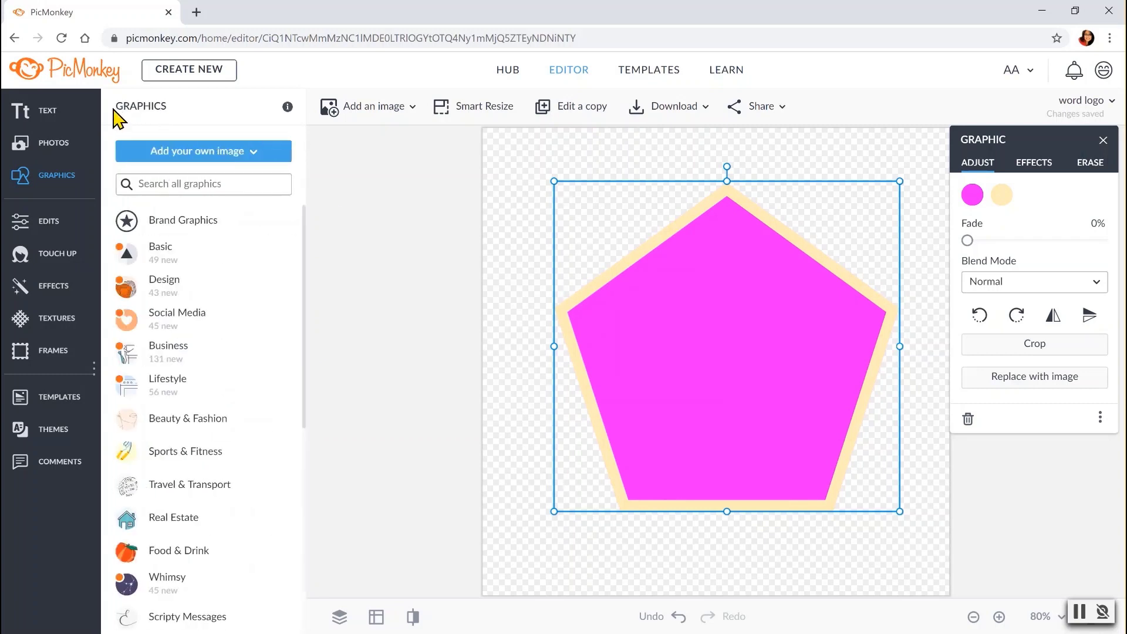
{"action": "left_click", "coordinate": [218, 301]}
{"action": "left_click", "coordinate": [118, 109]}
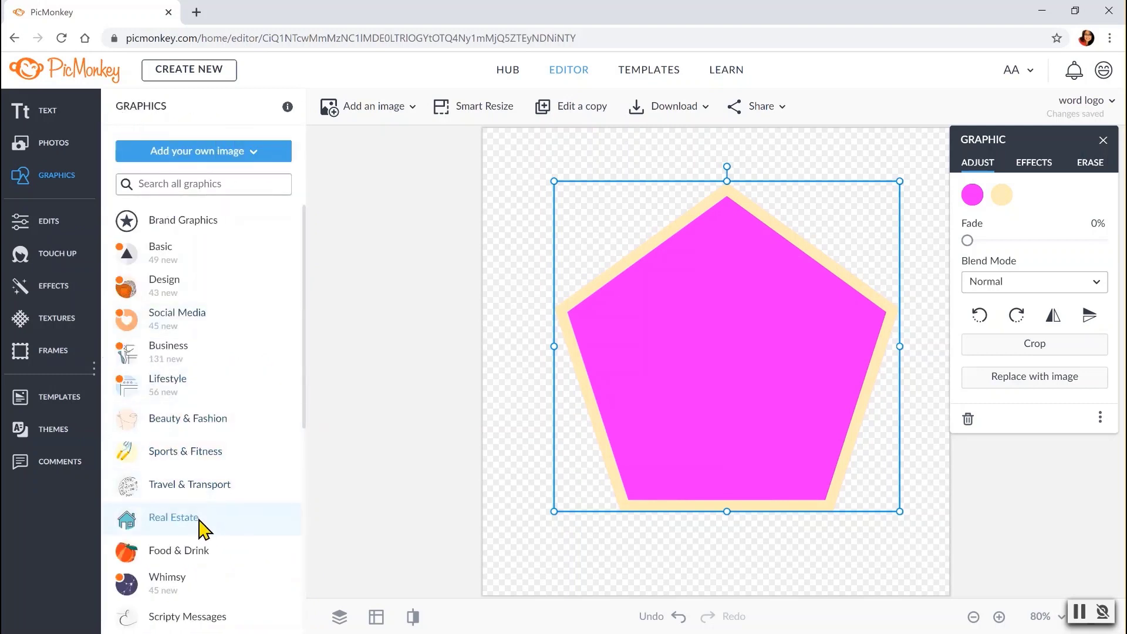
{"action": "left_click", "coordinate": [175, 518]}
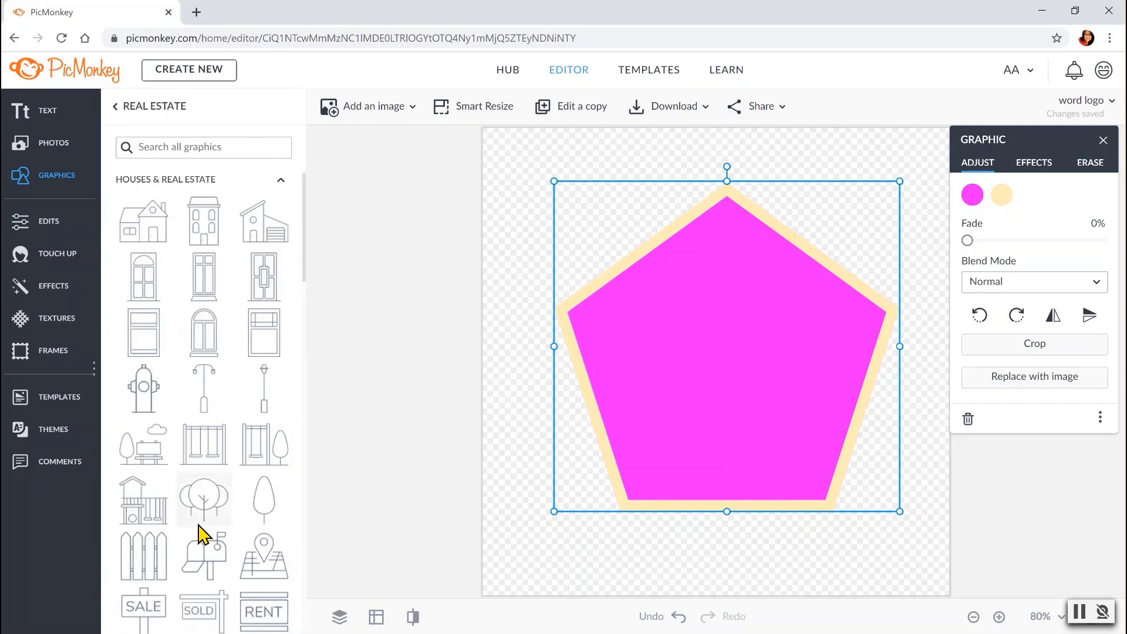
{"action": "left_click", "coordinate": [115, 108]}
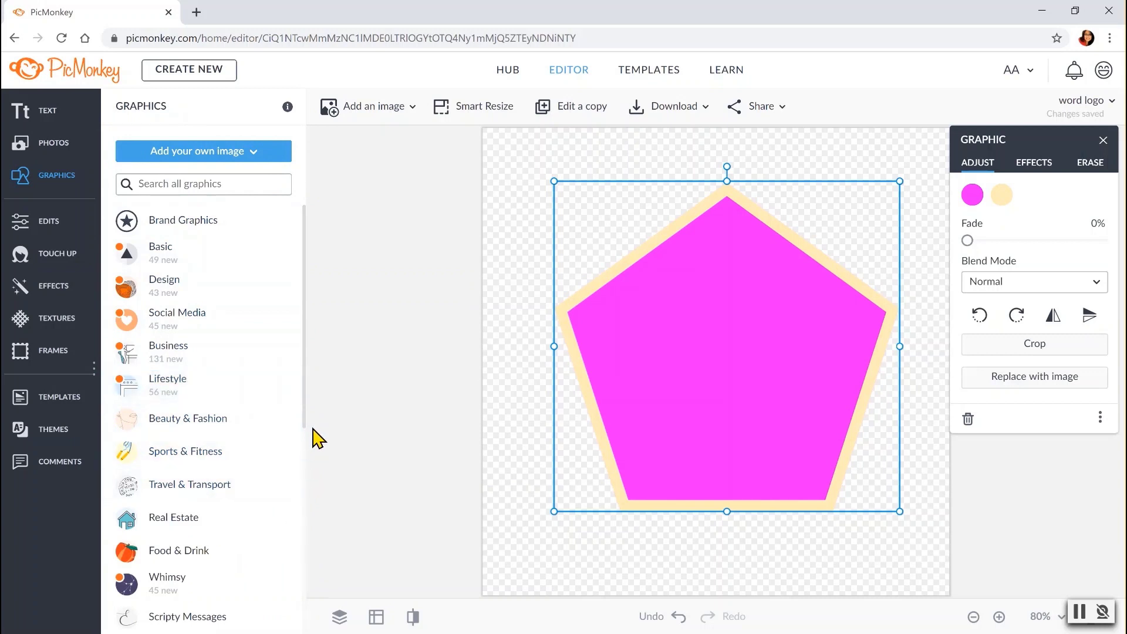
{"action": "left_click_drag", "start_coordinate": [306, 424], "coordinate": [318, 392]}
- Search Graphics for 'heart' and add the Padlock Heart, enlarged and centred on the pentagon
{"action": "left_click", "coordinate": [189, 185]}
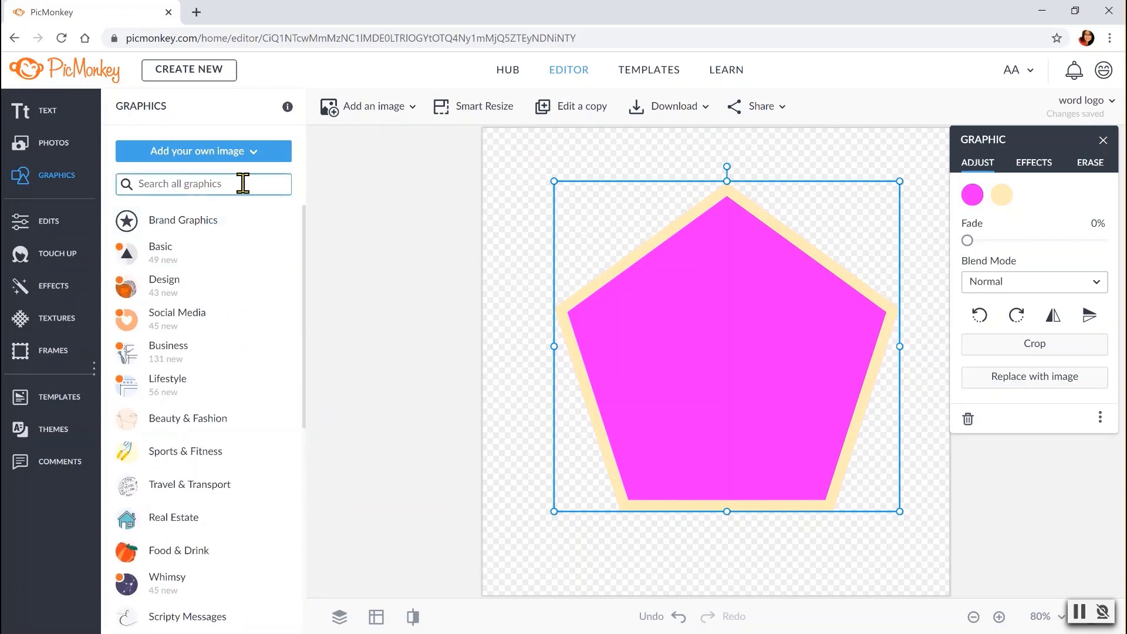
{"action": "type", "text": "heart"}
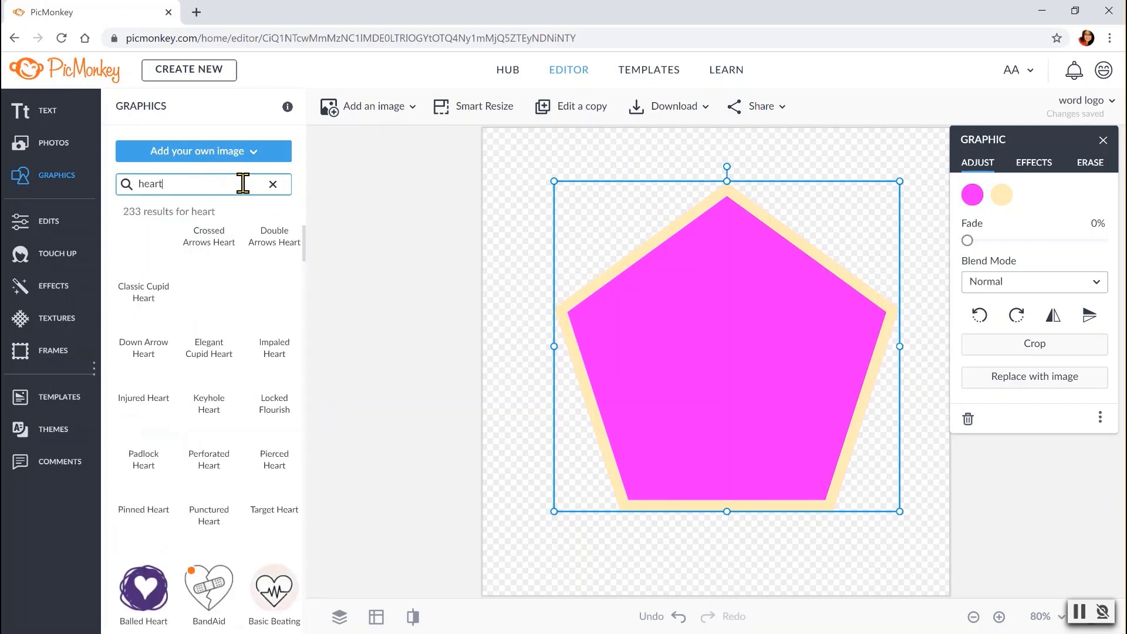
{"action": "left_click_drag", "start_coordinate": [307, 244], "coordinate": [308, 264]}
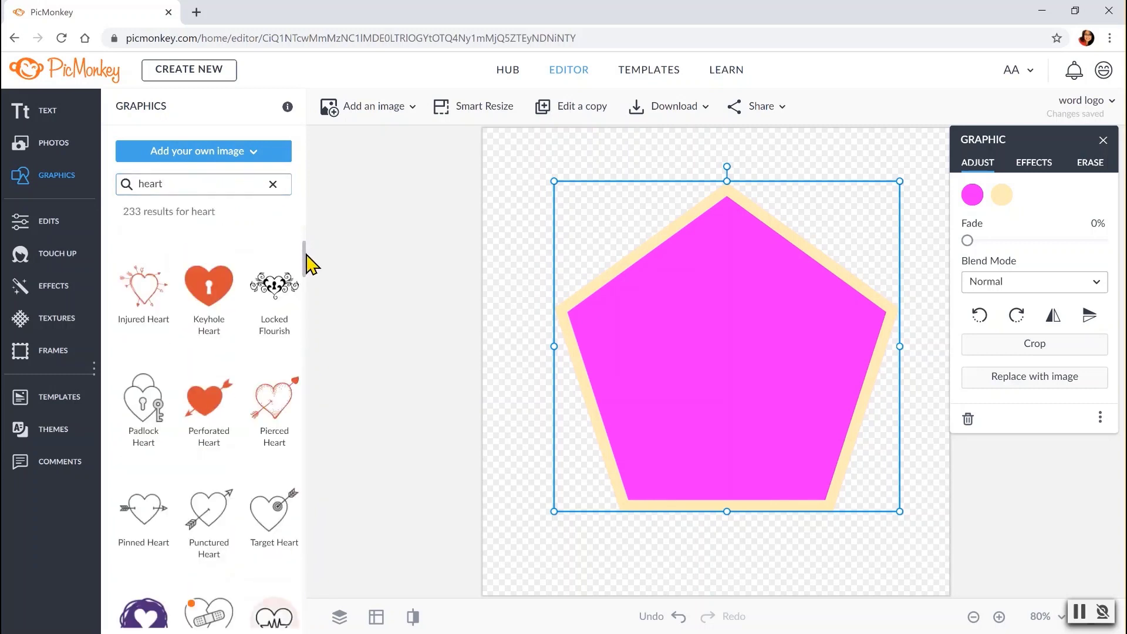
{"action": "left_click", "coordinate": [157, 413]}
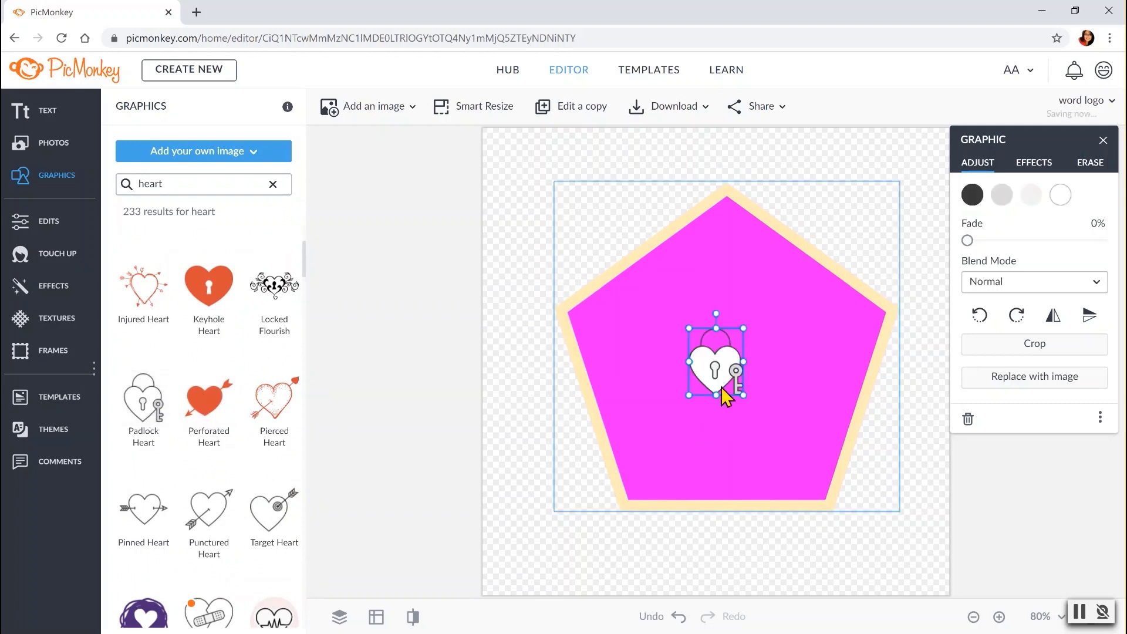
{"action": "left_click_drag", "start_coordinate": [741, 324], "coordinate": [807, 250]}
{"action": "left_click_drag", "start_coordinate": [684, 389], "coordinate": [635, 476]}
{"action": "left_click_drag", "start_coordinate": [717, 393], "coordinate": [717, 390]}
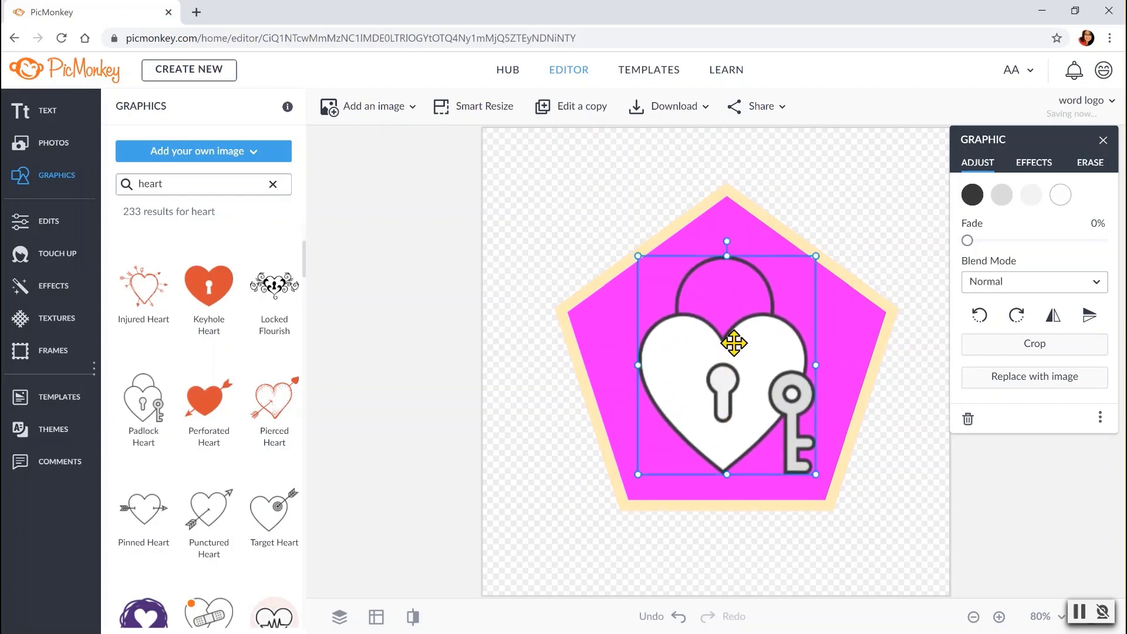
- Recolour the padlock heart's dark outlines to light pink #f6a4ff
{"action": "left_click", "coordinate": [973, 196]}
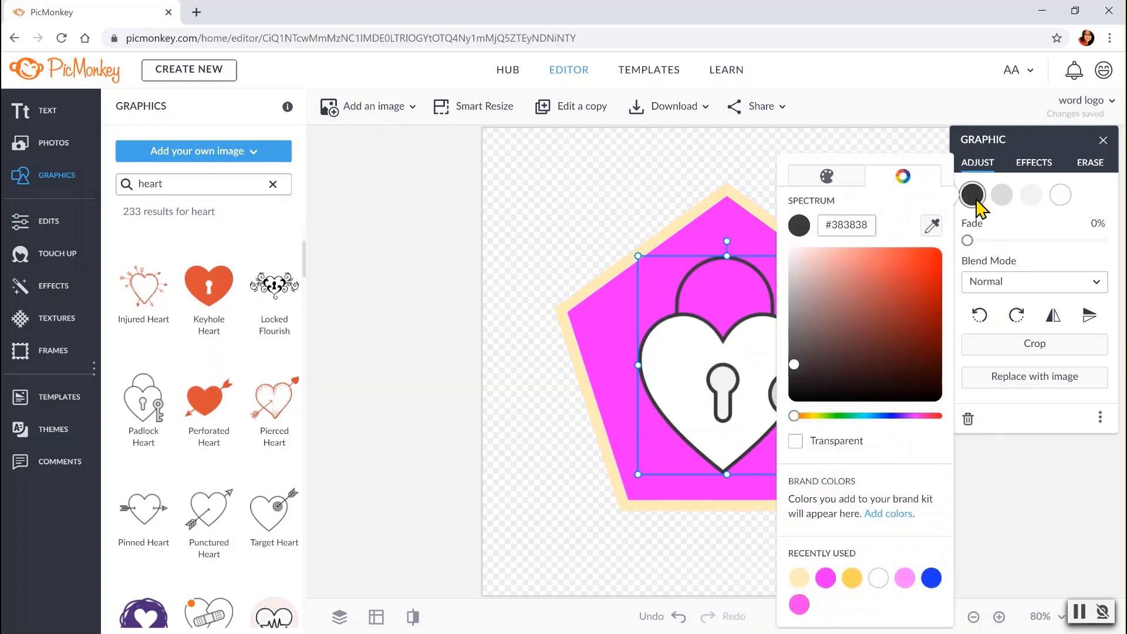
{"action": "left_click", "coordinate": [825, 577]}
{"action": "left_click", "coordinate": [879, 578]}
{"action": "left_click", "coordinate": [904, 578]}
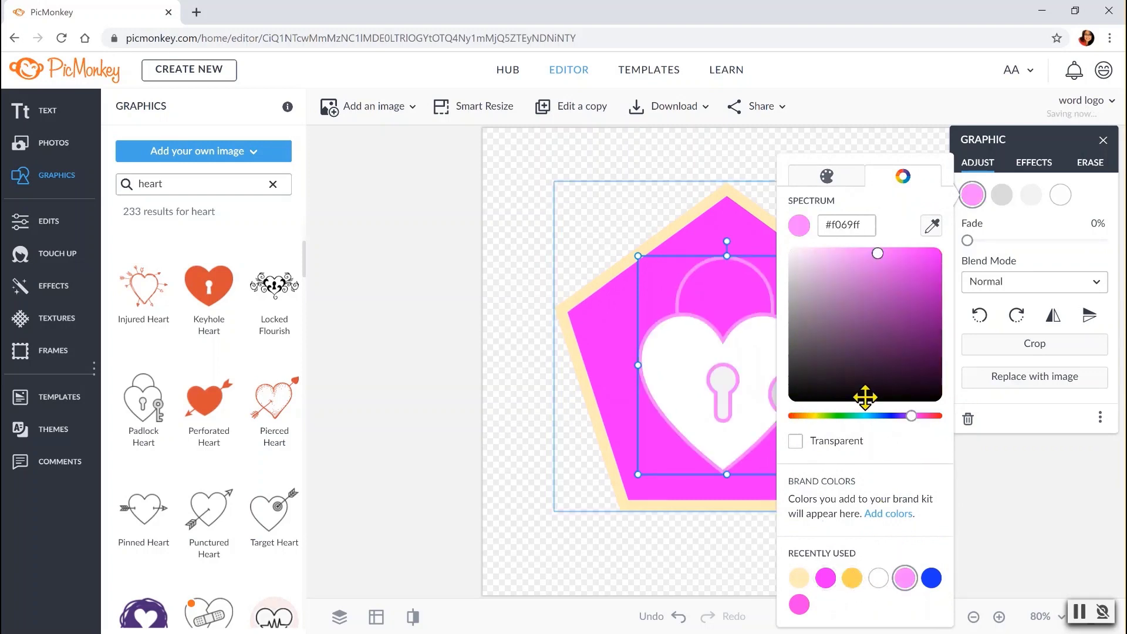
{"action": "left_click", "coordinate": [880, 252]}
{"action": "left_click_drag", "start_coordinate": [862, 254], "coordinate": [849, 253]}
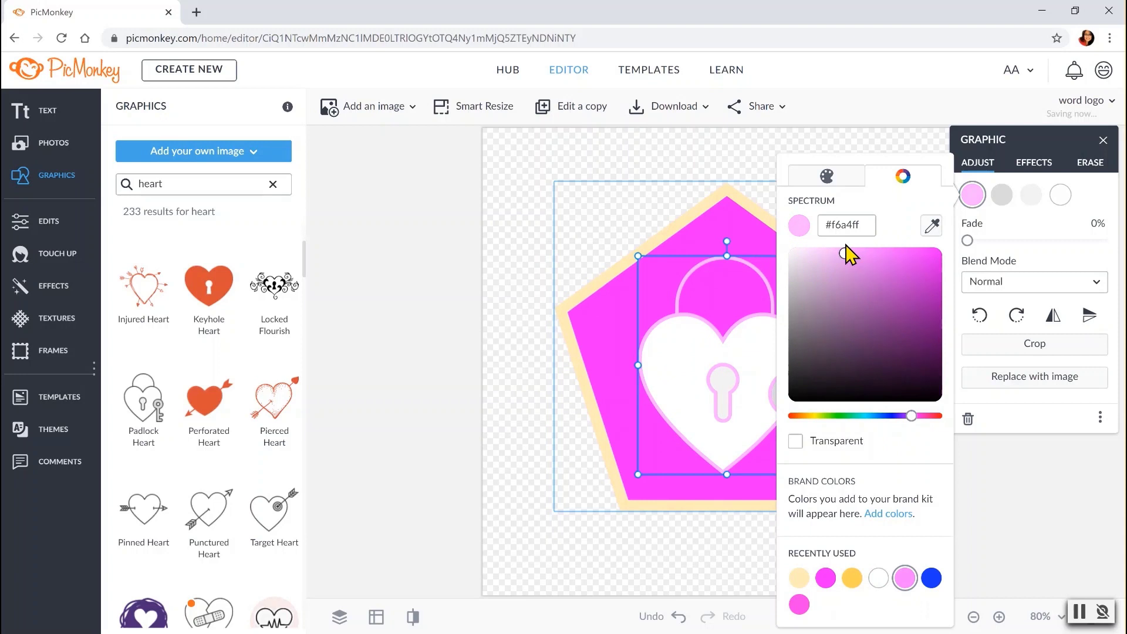
{"action": "left_click", "coordinate": [969, 454]}
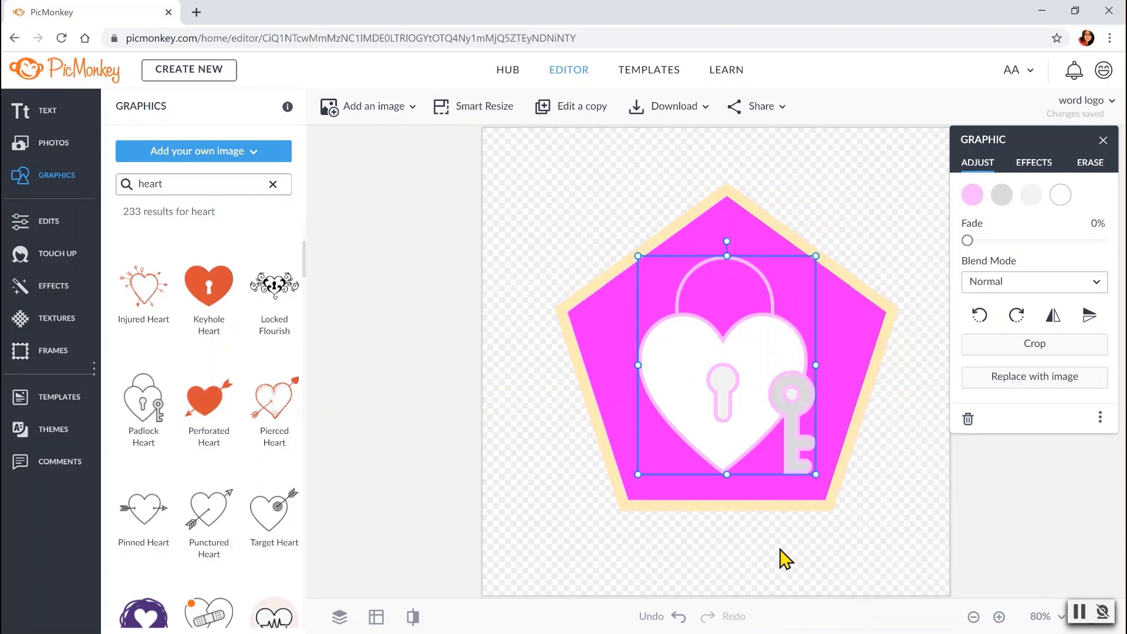
{"action": "left_click", "coordinate": [852, 544]}
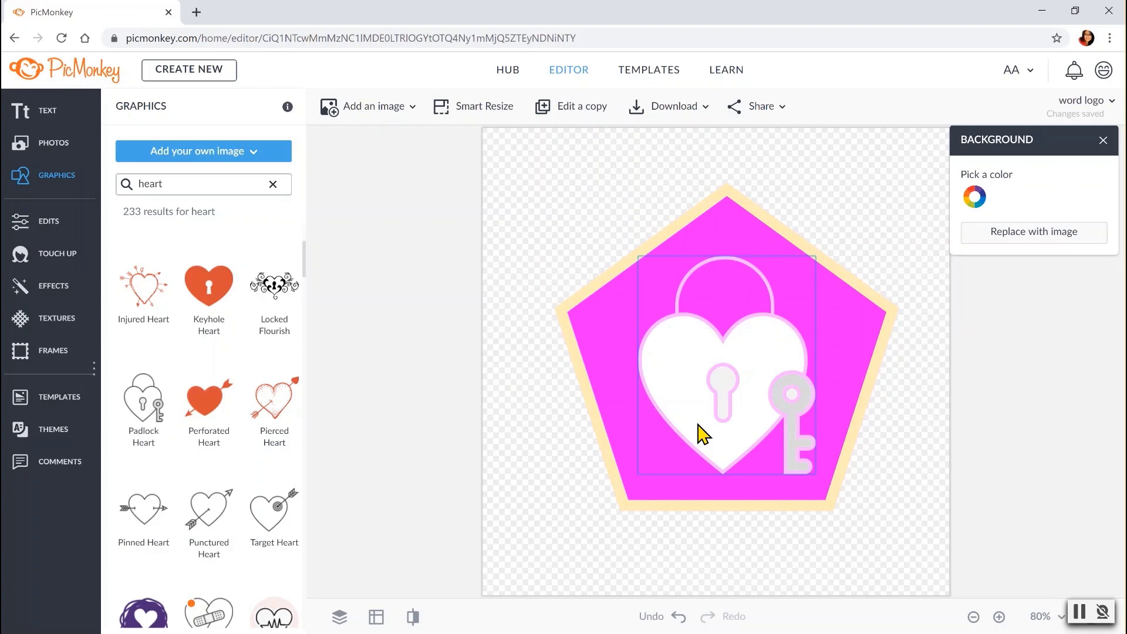
- Select the padlock heart and shrink it by its corner handle
{"action": "left_click", "coordinate": [703, 435]}
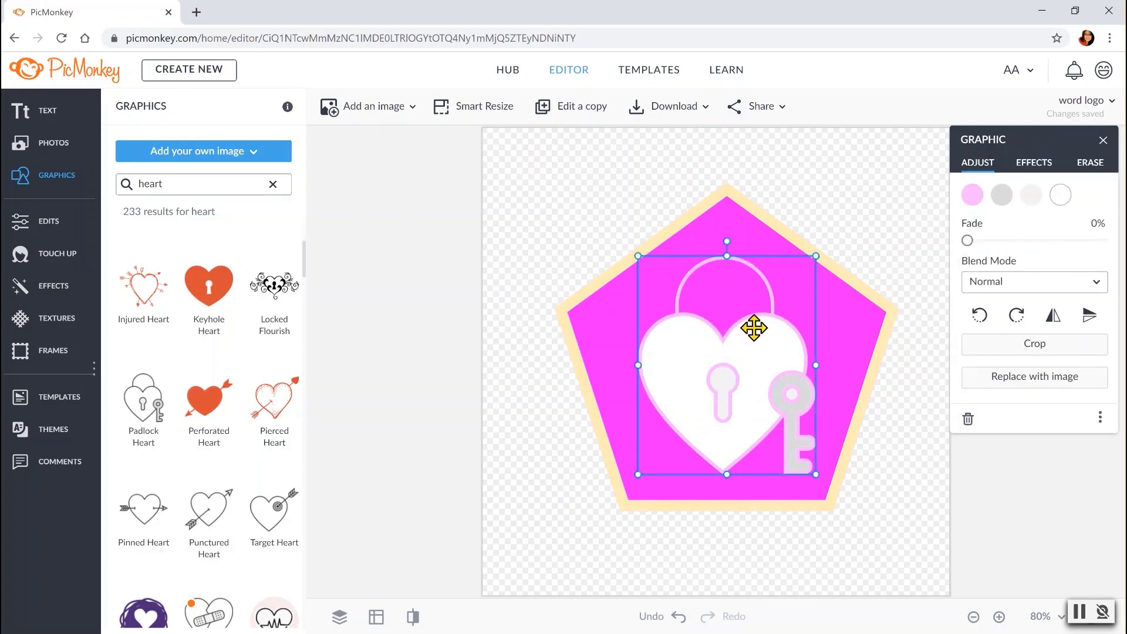
{"action": "left_click", "coordinate": [735, 212]}
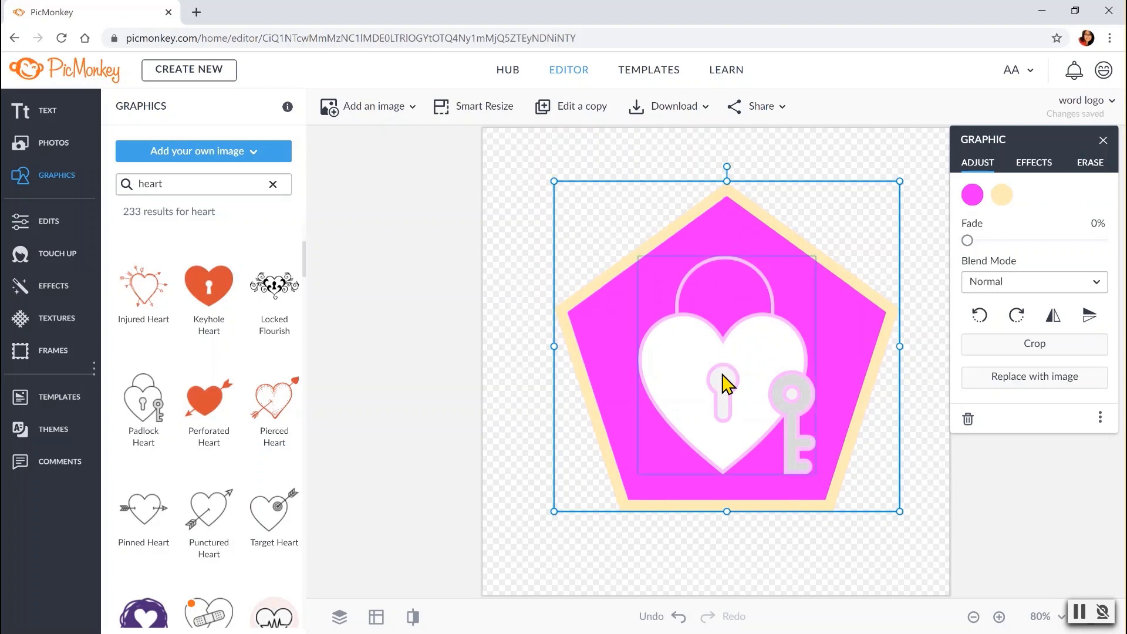
{"action": "left_click", "coordinate": [724, 380]}
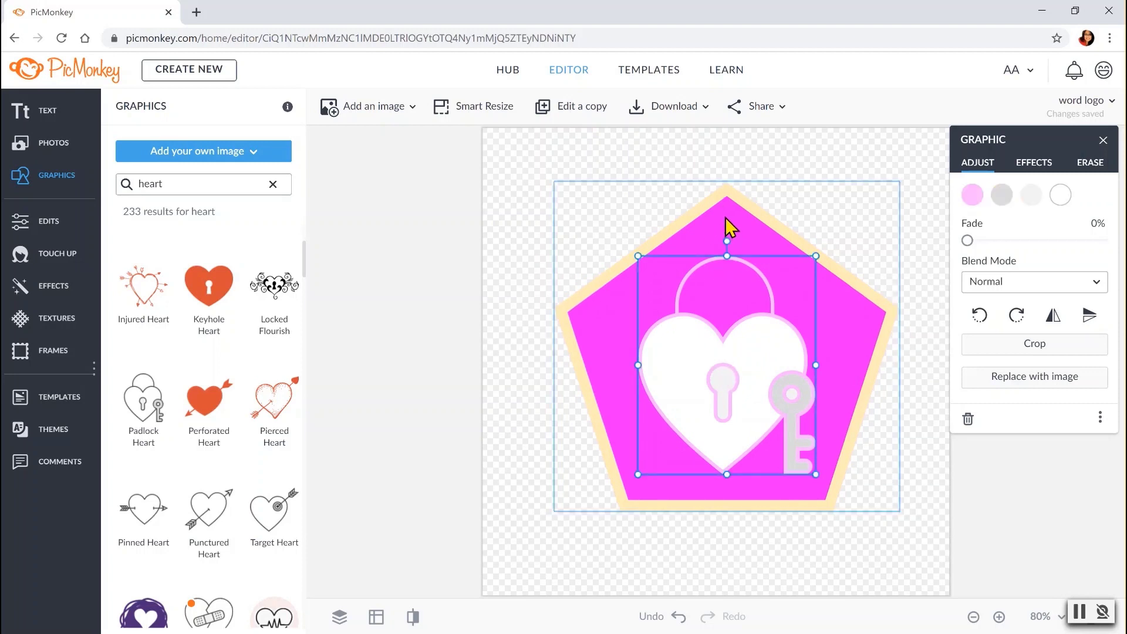
{"action": "left_click", "coordinate": [726, 217]}
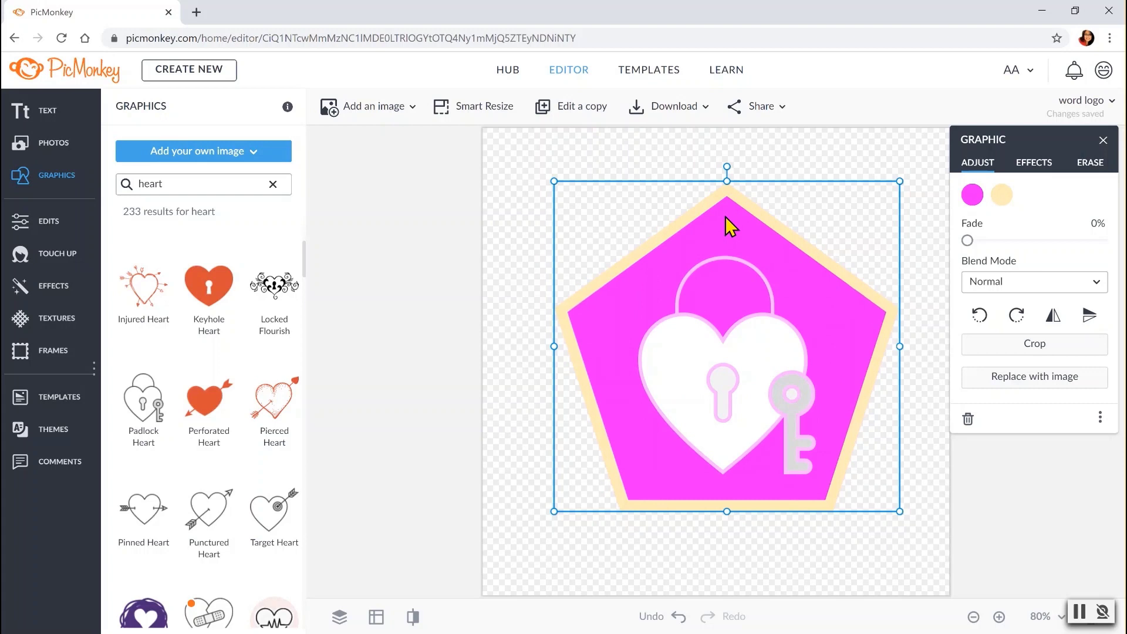
{"action": "left_click", "coordinate": [726, 329]}
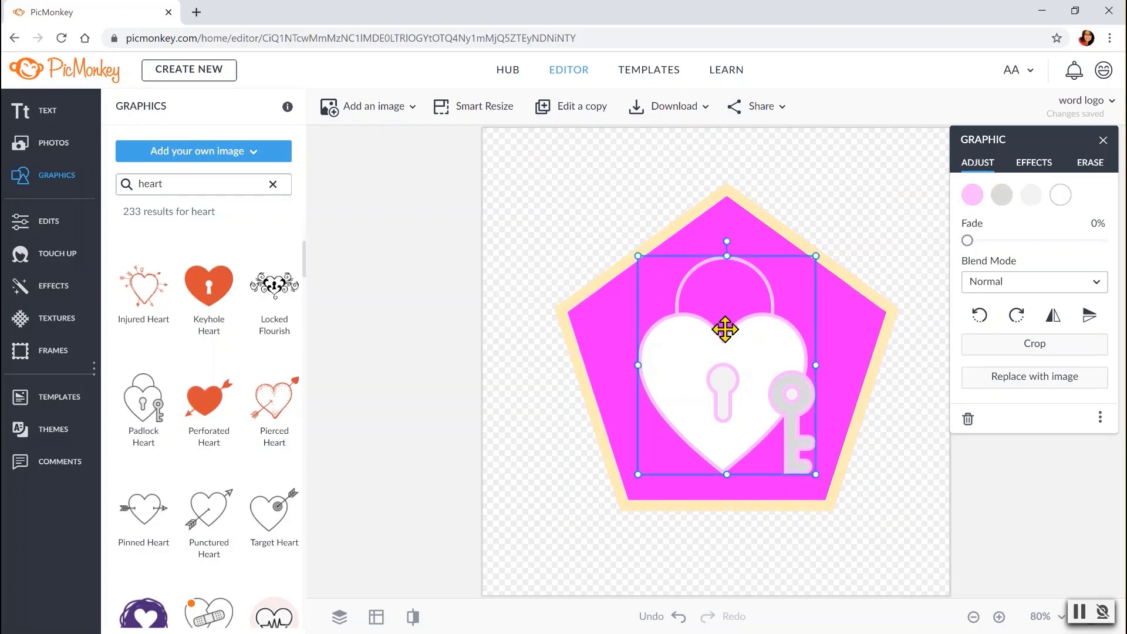
{"action": "left_click", "coordinate": [717, 217]}
{"action": "left_click", "coordinate": [723, 317]}
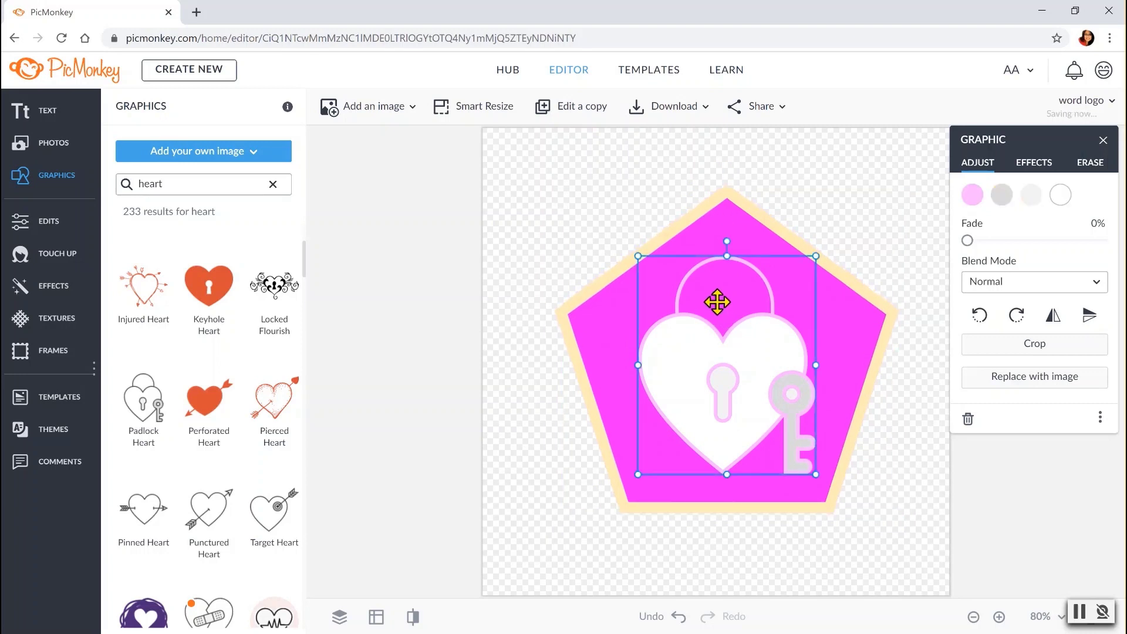
{"action": "left_click", "coordinate": [574, 280]}
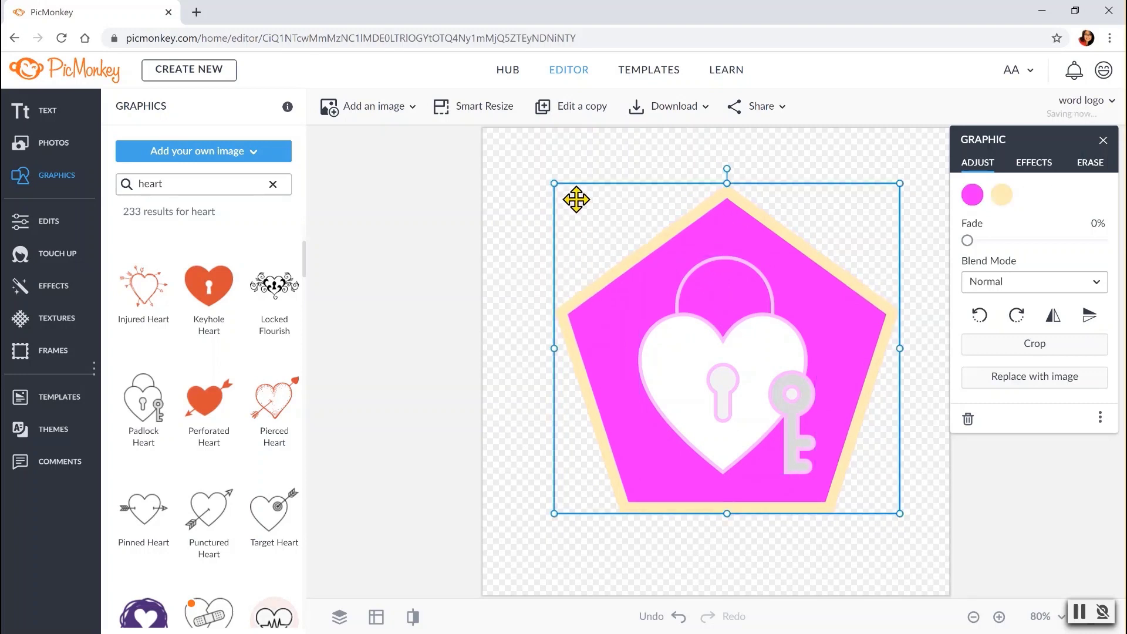
{"action": "left_click", "coordinate": [723, 329]}
{"action": "left_click_drag", "start_coordinate": [815, 254], "coordinate": [780, 297]}
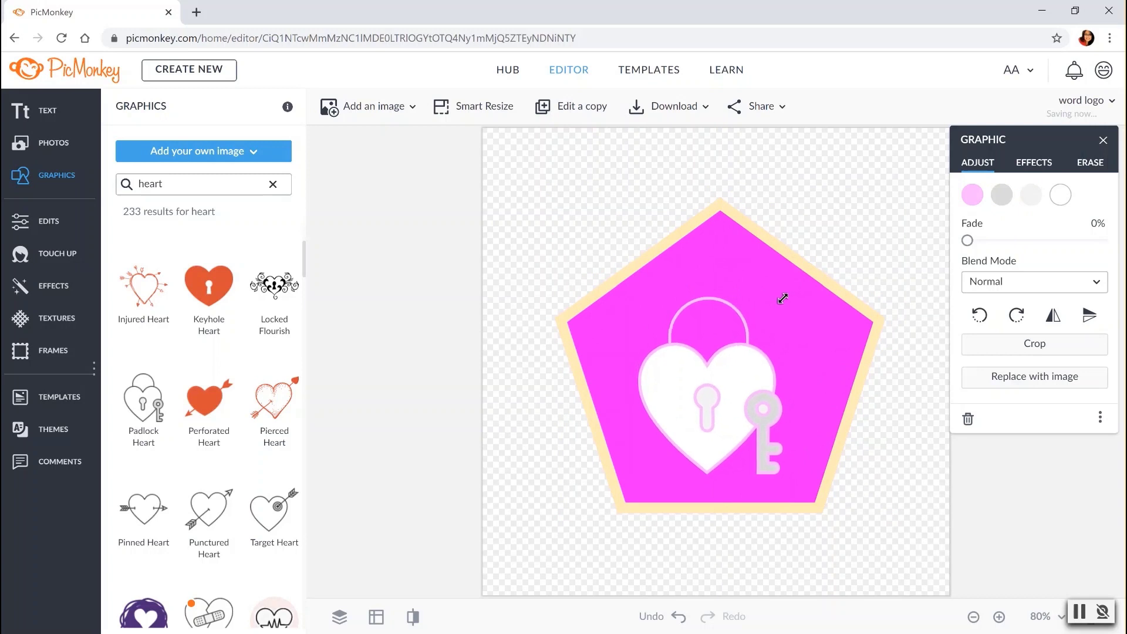
- Shrink the pentagon and move it higher so the heart sits fully inside it
{"action": "left_click", "coordinate": [857, 311]}
{"action": "left_click_drag", "start_coordinate": [888, 199], "coordinate": [851, 227]}
{"action": "left_click_drag", "start_coordinate": [804, 349], "coordinate": [822, 284]}
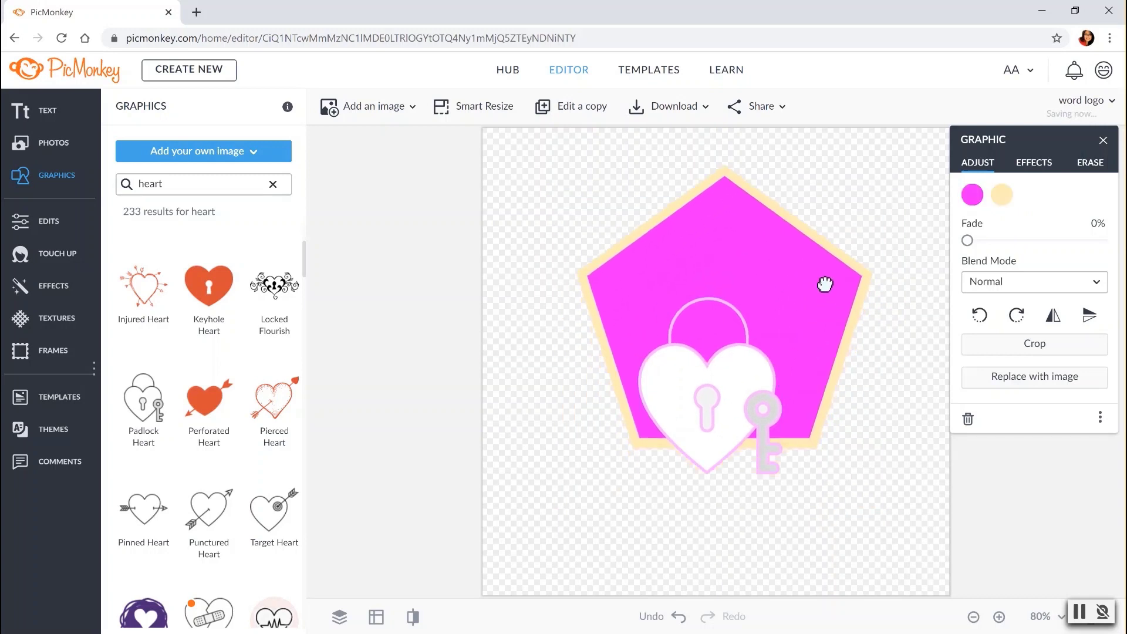
{"action": "left_click_drag", "start_coordinate": [760, 332], "coordinate": [740, 302]}
{"action": "left_click", "coordinate": [731, 376]}
{"action": "left_click", "coordinate": [697, 515]}
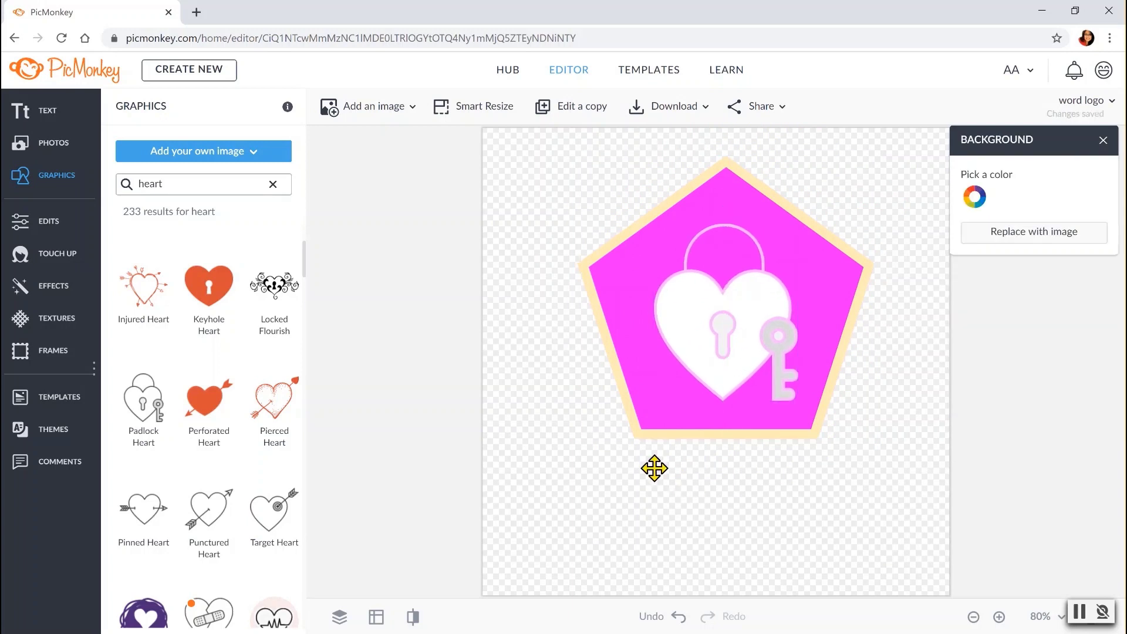
- Bring up the Text options and scroll through the ready-made text layouts
{"action": "left_click", "coordinate": [48, 117]}
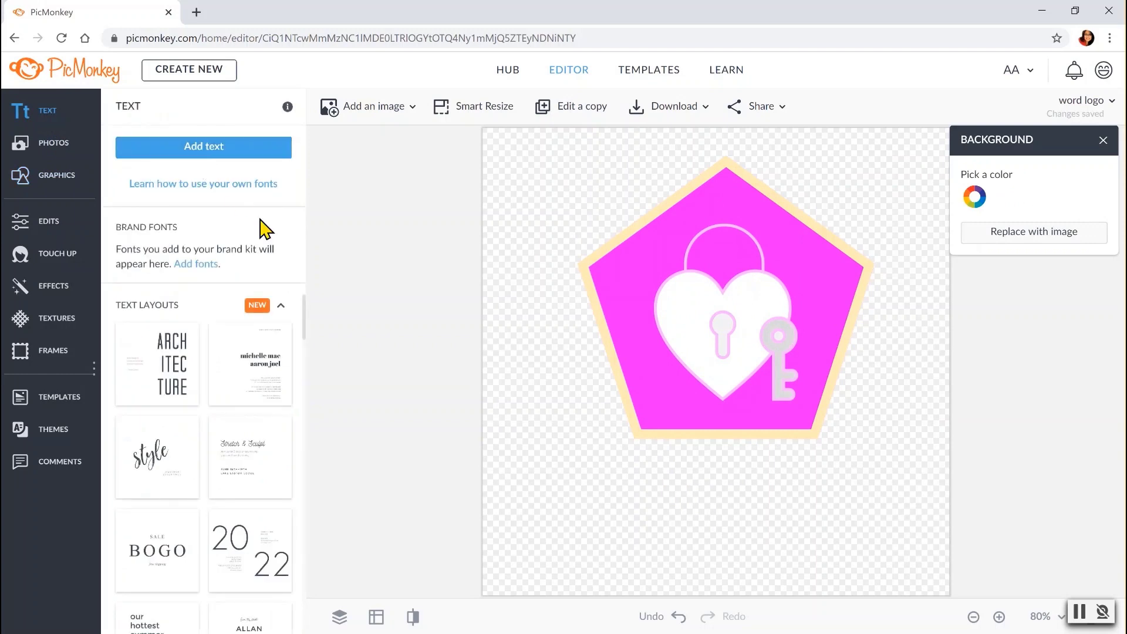
{"action": "scroll", "coordinate": [174, 491], "scroll_direction": "down", "scroll_amount": 2}
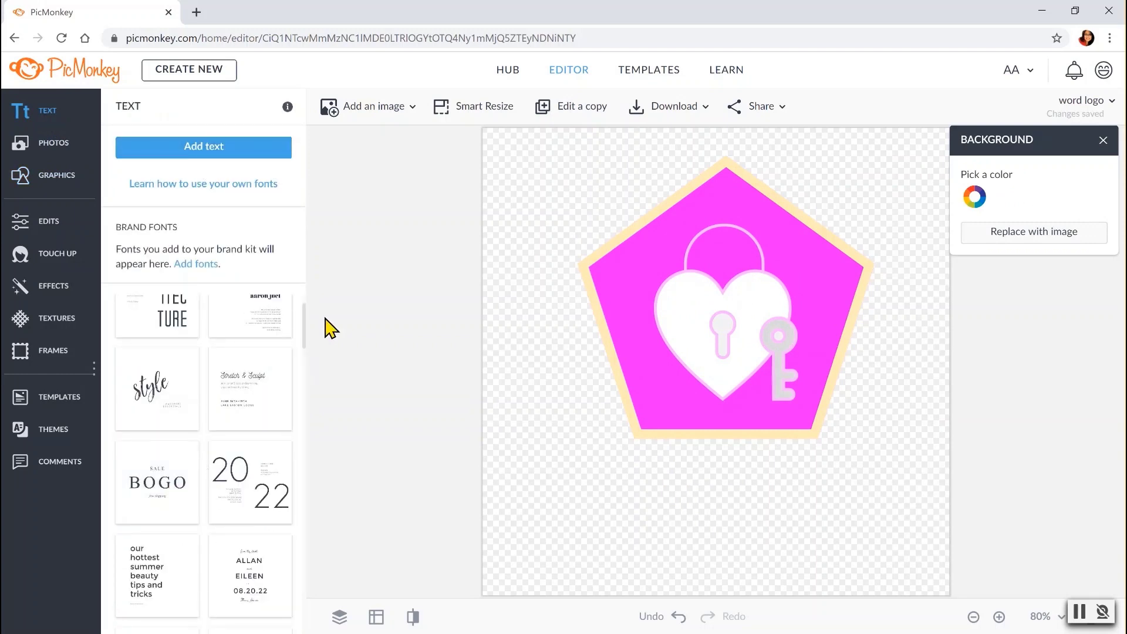
{"action": "left_click_drag", "start_coordinate": [309, 318], "coordinate": [307, 445]}
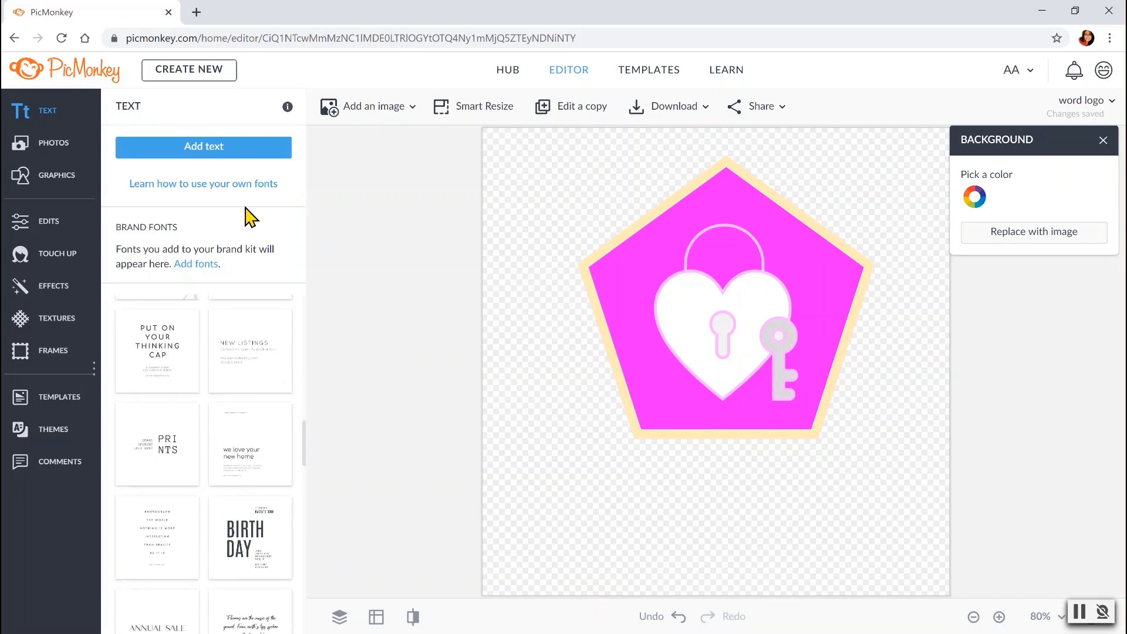
{"action": "left_click", "coordinate": [237, 154]}
{"action": "left_click_drag", "start_coordinate": [738, 322], "coordinate": [734, 433]}
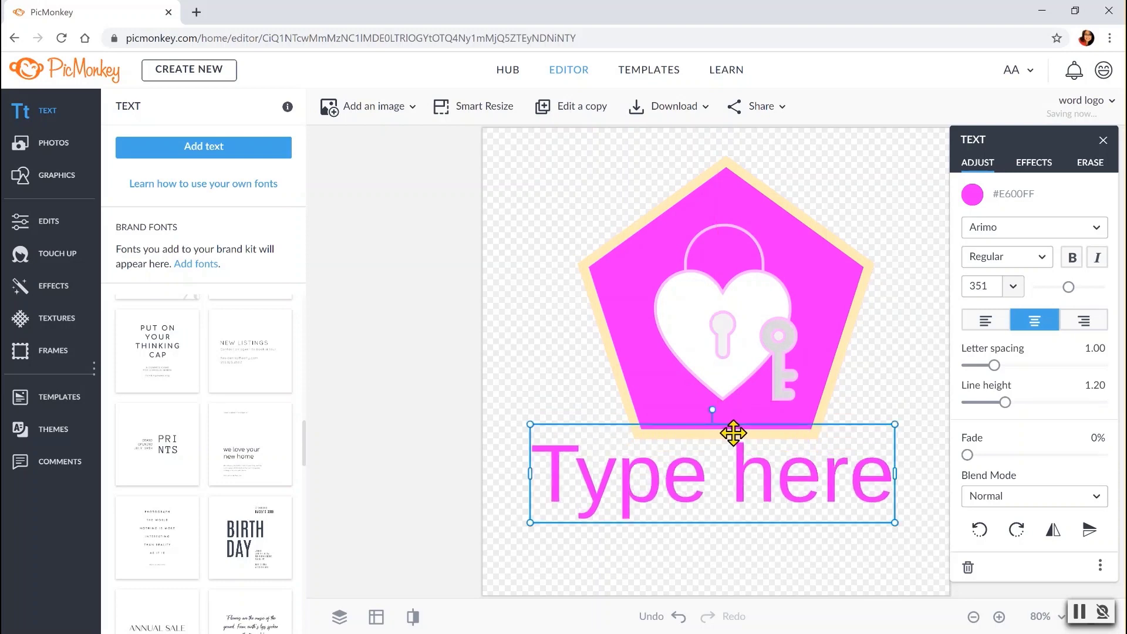
{"action": "left_click", "coordinate": [681, 619]}
{"action": "left_click", "coordinate": [681, 619]}
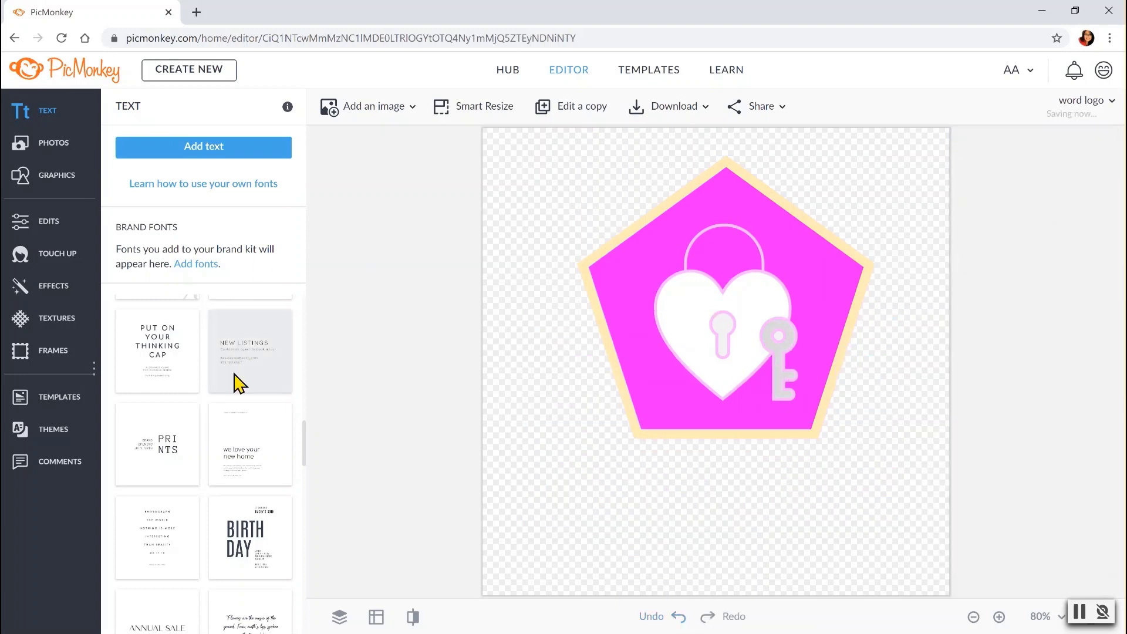
{"action": "left_click_drag", "start_coordinate": [311, 466], "coordinate": [312, 365]}
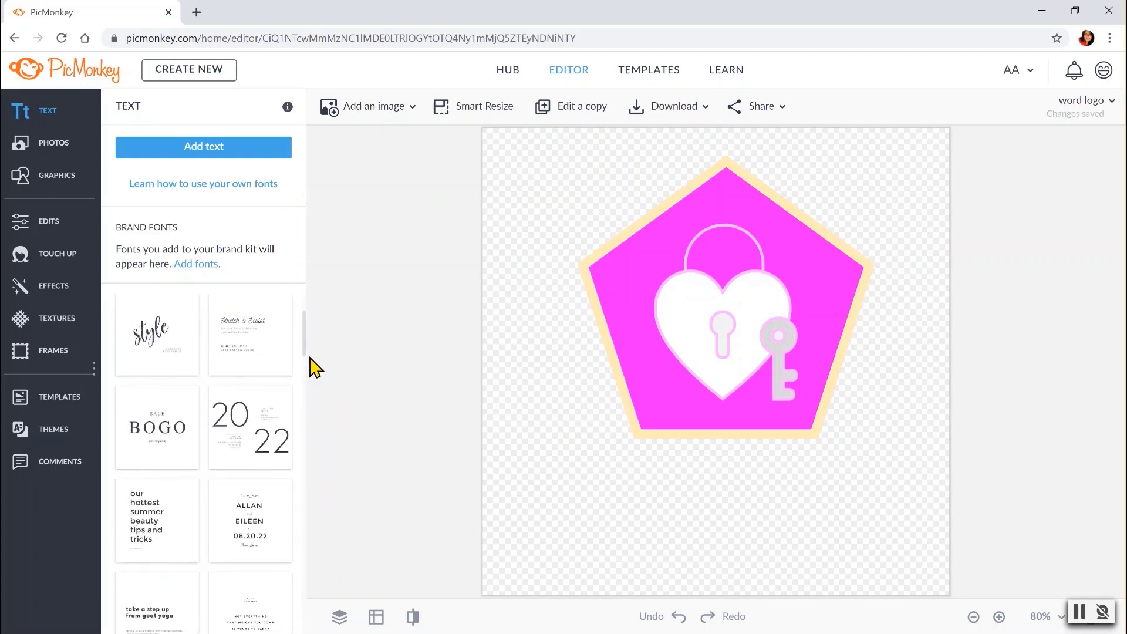
- Add the BOGO text layout below the pentagon and delete its SALE and free shipping lines
{"action": "left_click", "coordinate": [180, 425]}
{"action": "left_click_drag", "start_coordinate": [691, 373], "coordinate": [714, 486]}
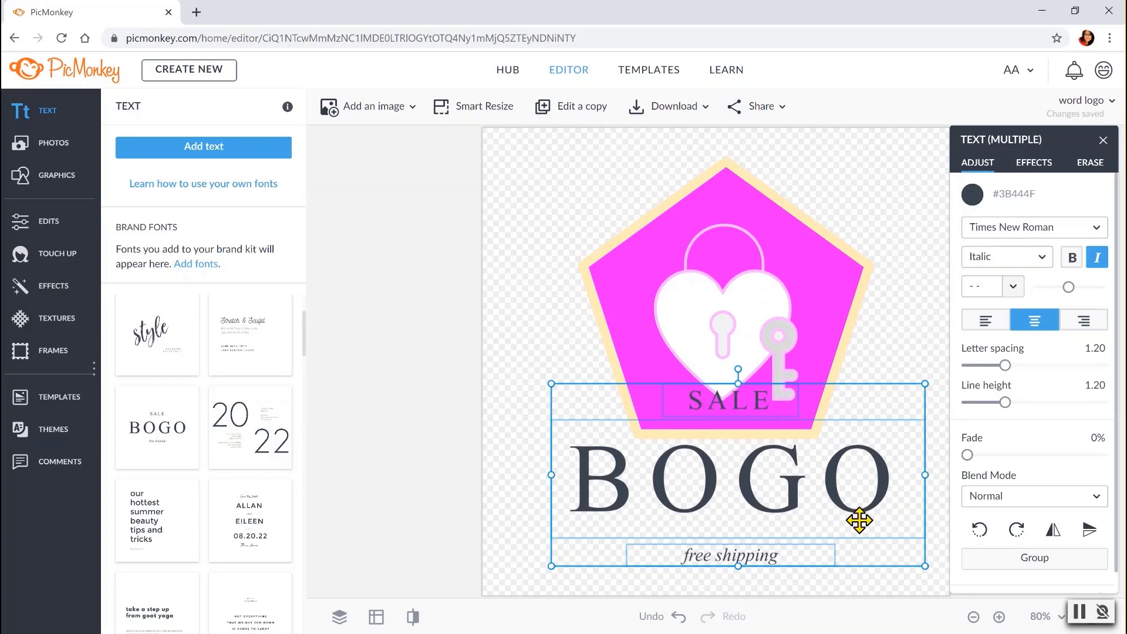
{"action": "left_click", "coordinate": [906, 372]}
{"action": "left_click", "coordinate": [726, 411]}
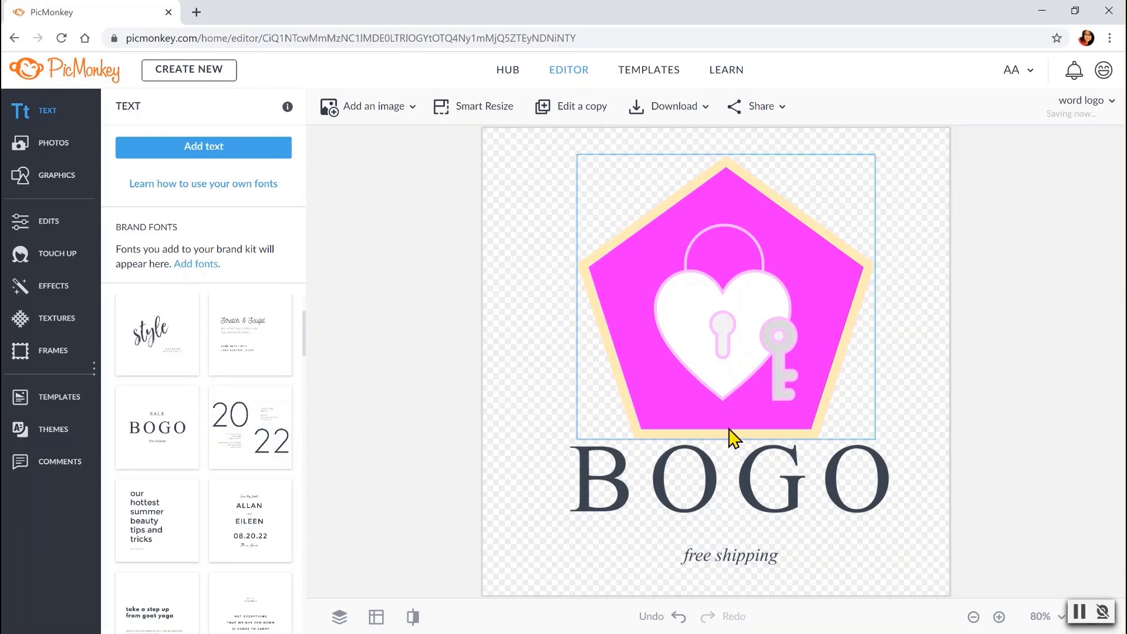
{"action": "left_click", "coordinate": [738, 561]}
- Colour the word BOGO pink #F41CE3 and nudge it slightly lower
{"action": "left_click", "coordinate": [759, 519]}
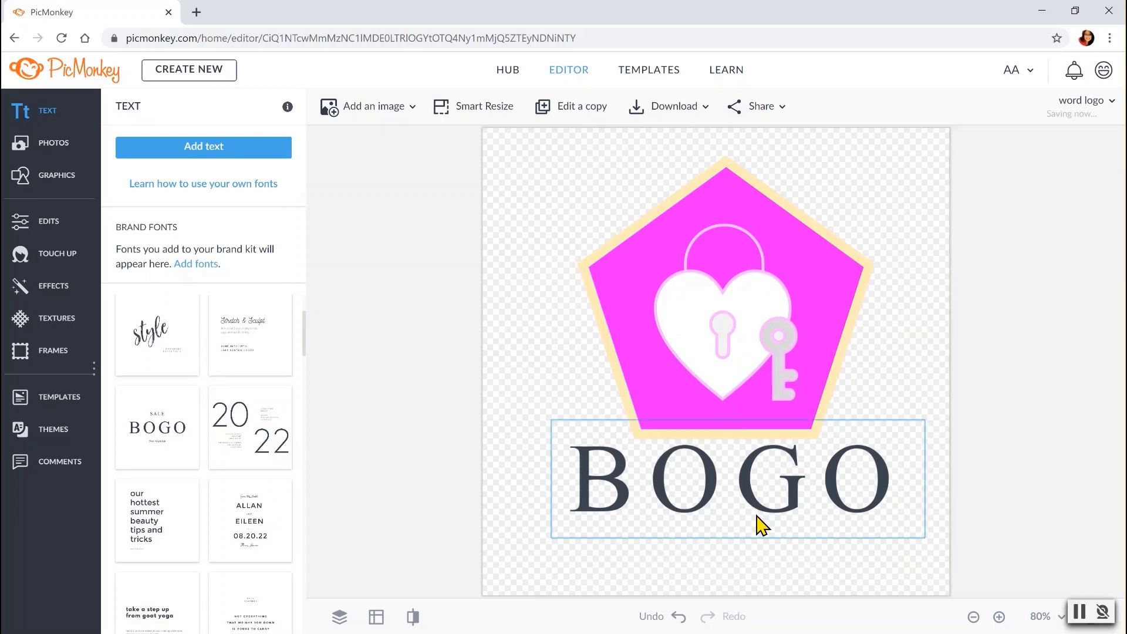
{"action": "double_click", "coordinate": [589, 479]}
{"action": "left_click_drag", "start_coordinate": [573, 478], "coordinate": [911, 504]}
{"action": "left_click", "coordinate": [972, 195]}
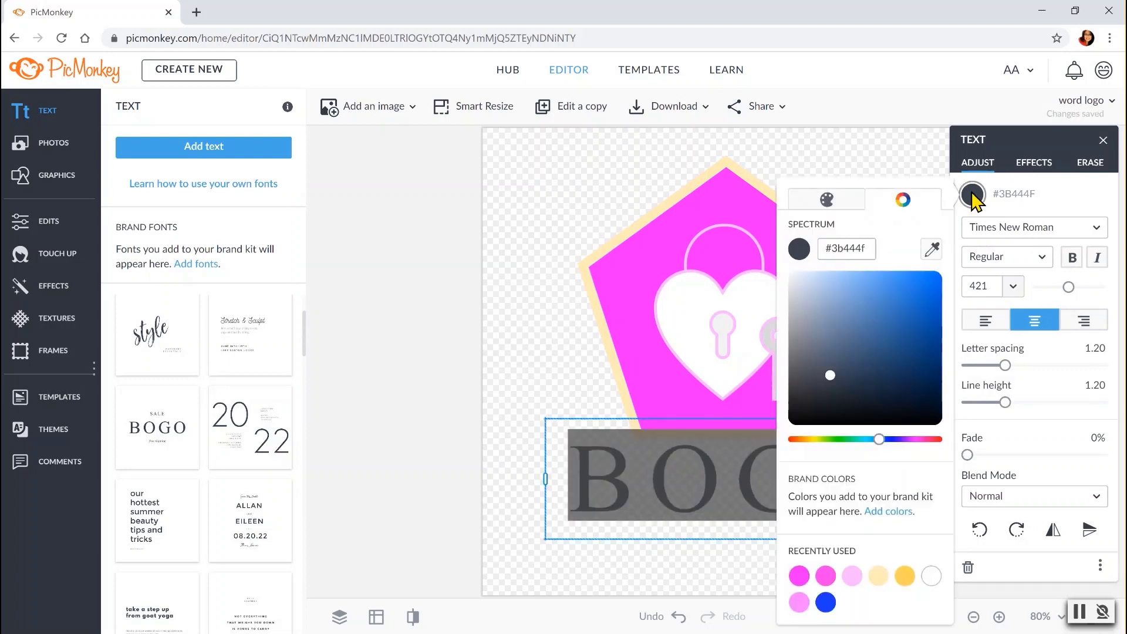
{"action": "left_click", "coordinate": [824, 576]}
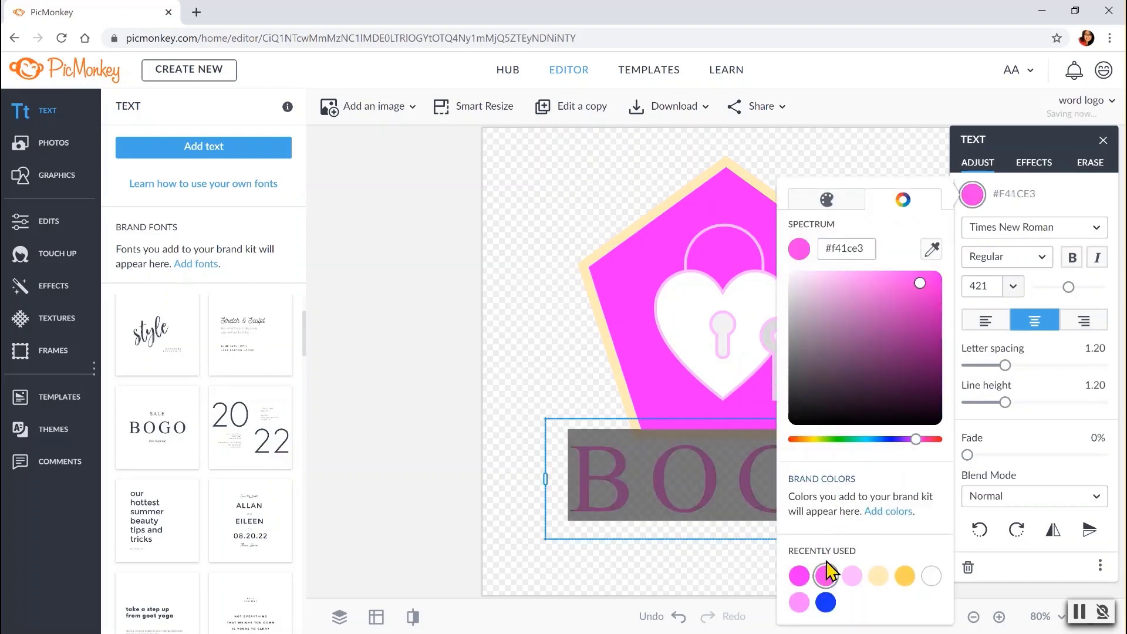
{"action": "left_click", "coordinate": [597, 384]}
{"action": "left_click", "coordinate": [857, 570]}
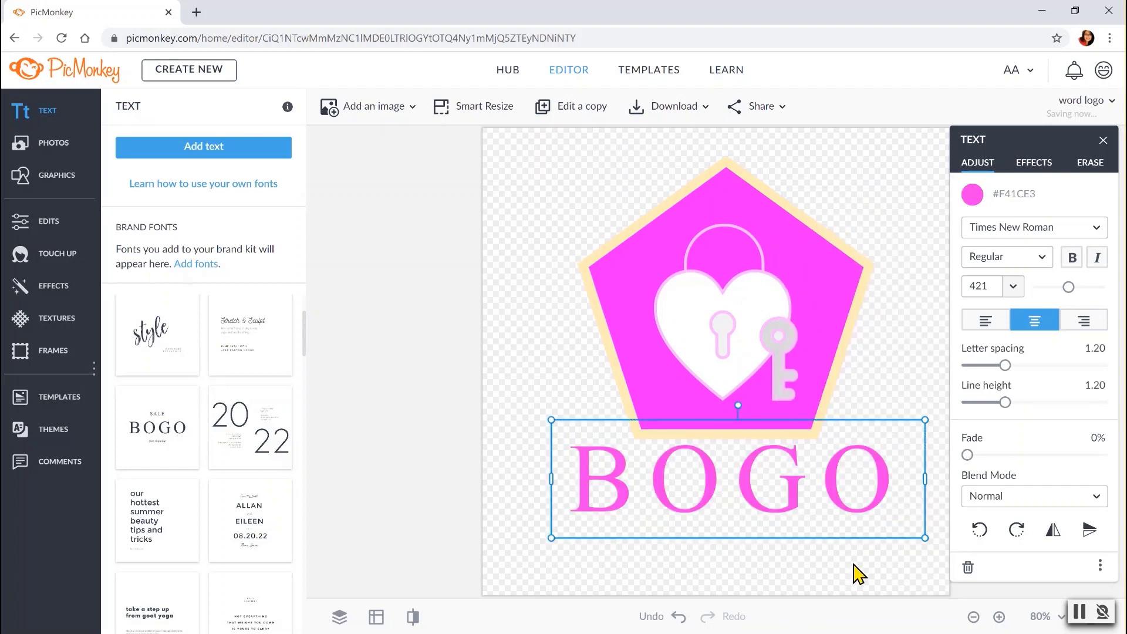
{"action": "left_click_drag", "start_coordinate": [850, 499], "coordinate": [850, 509]}
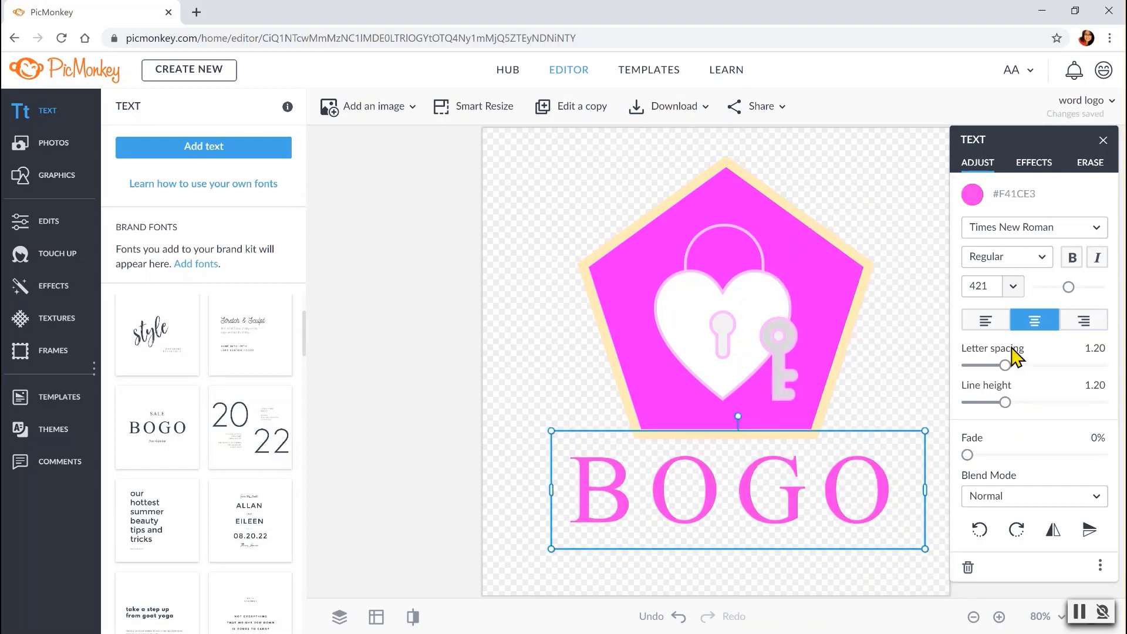
- Check the font and style lists, keeping Times New Roman Regular for BOGO
{"action": "left_click", "coordinate": [1085, 228]}
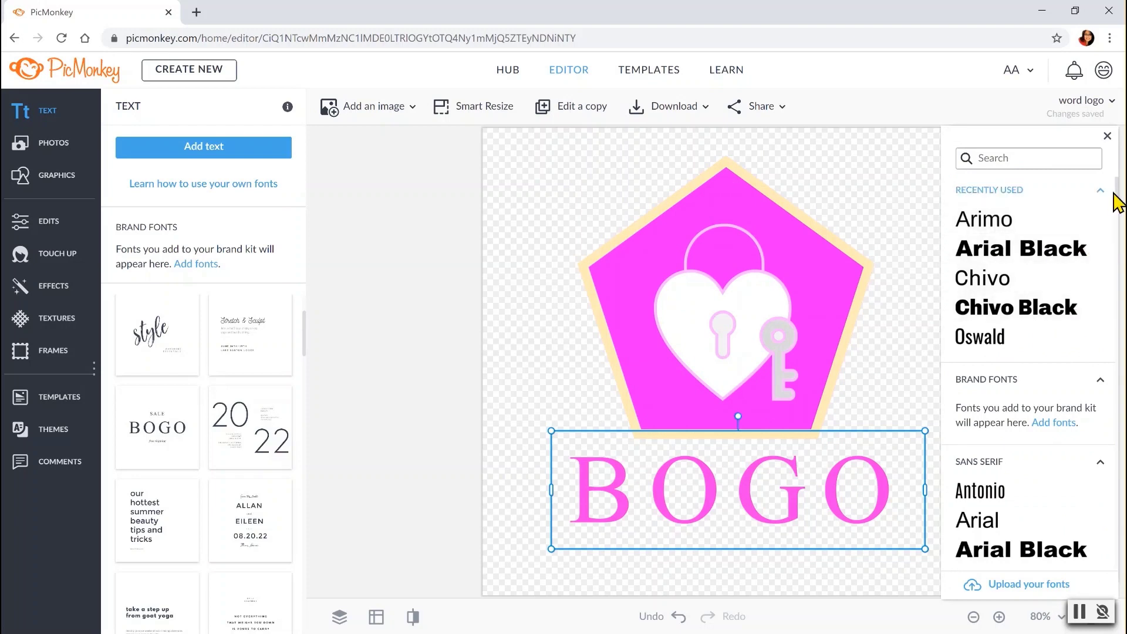
{"action": "left_click_drag", "start_coordinate": [1117, 193], "coordinate": [1107, 315]}
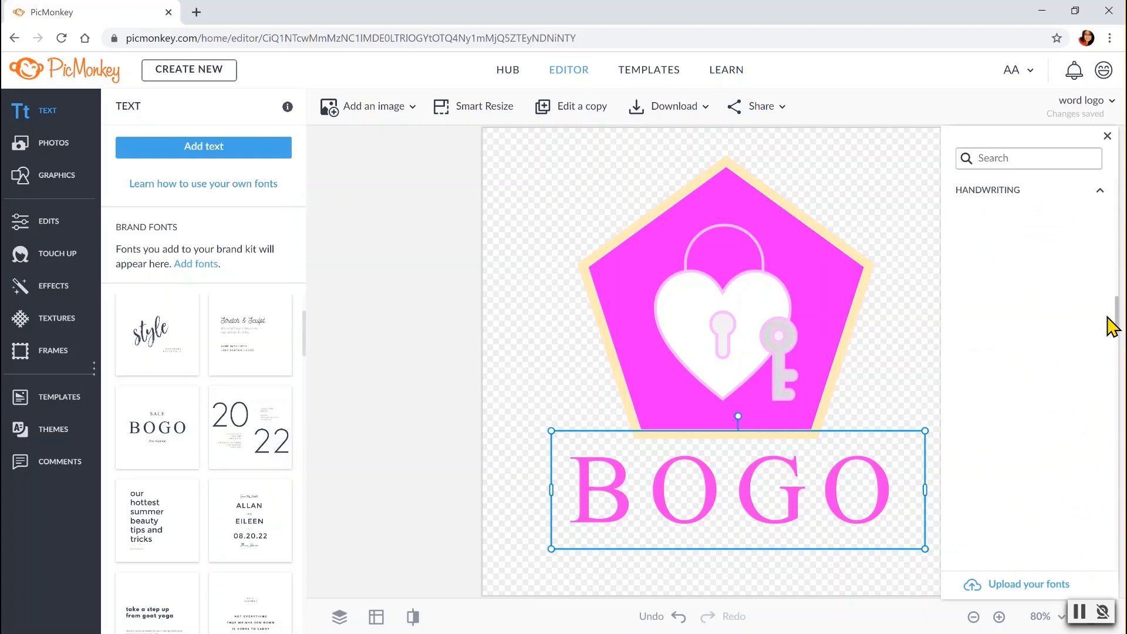
{"action": "left_click", "coordinate": [900, 256]}
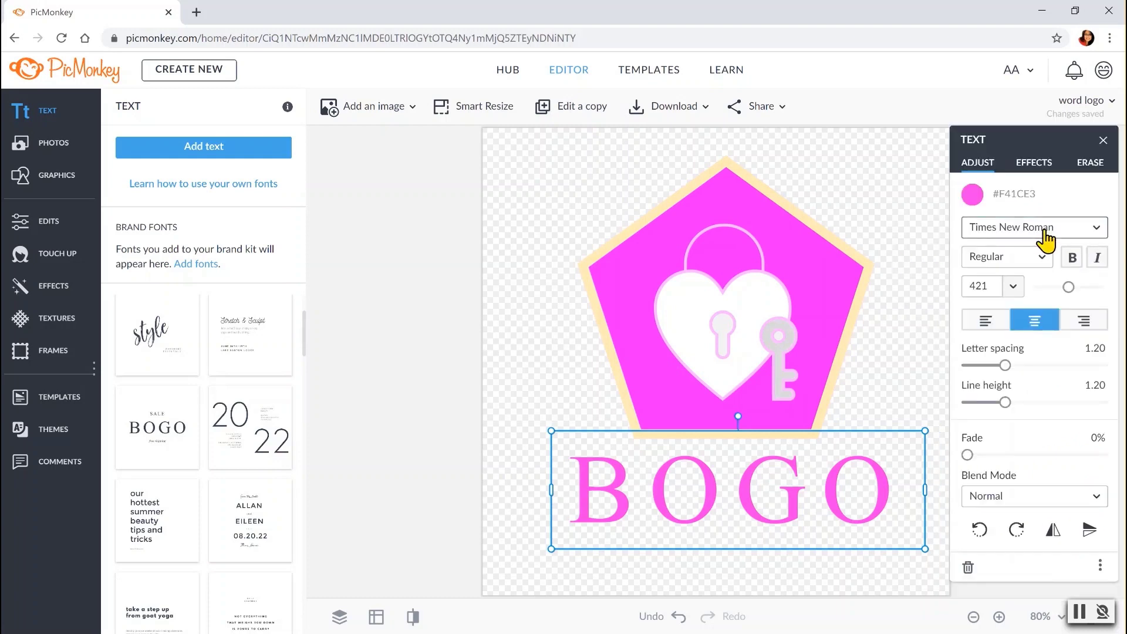
{"action": "left_click", "coordinate": [1040, 261]}
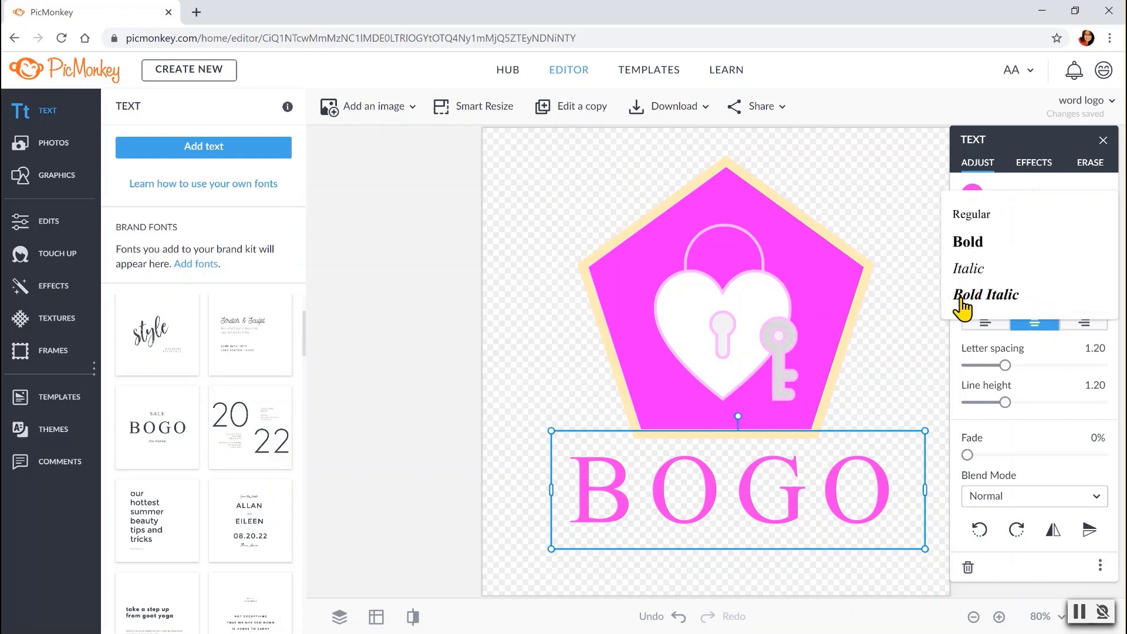
{"action": "left_click", "coordinate": [887, 344]}
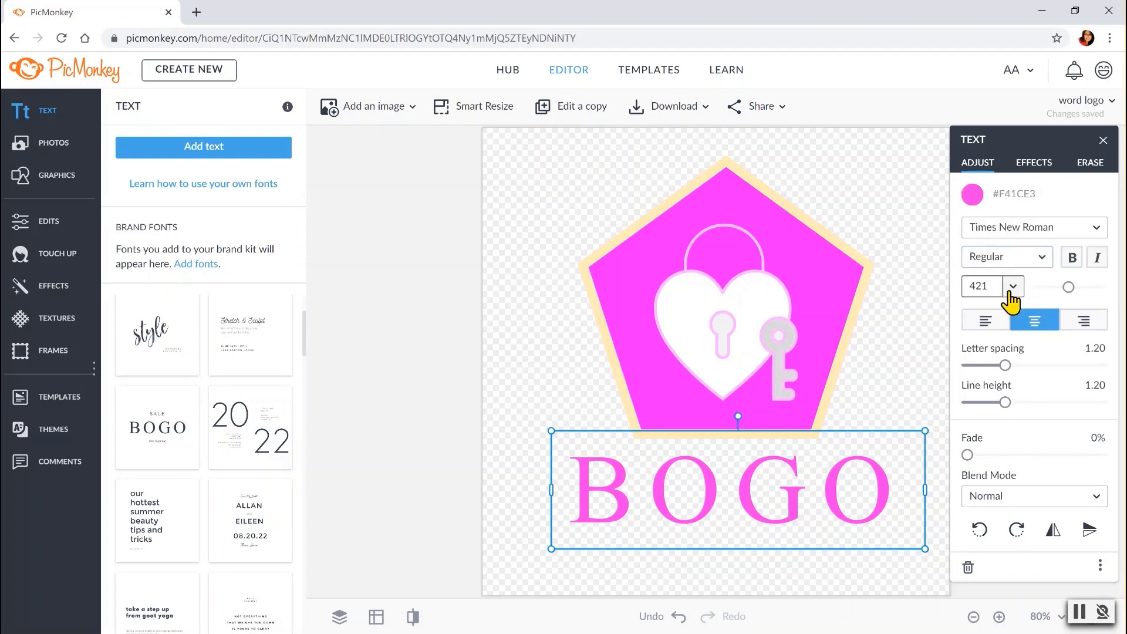
- Set BOGO's size to 400, then 200, and move it up under the pentagon
{"action": "left_click", "coordinate": [1012, 293]}
{"action": "mouse_move", "coordinate": [1021, 346]}
{"action": "left_mouse_down"}
{"action": "mouse_move", "coordinate": [1025, 364]}
{"action": "mouse_move", "coordinate": [1029, 328]}
{"action": "mouse_move", "coordinate": [1019, 364]}
{"action": "left_mouse_up"}
{"action": "left_click", "coordinate": [1030, 341]}
{"action": "left_click", "coordinate": [1014, 287]}
{"action": "left_click", "coordinate": [979, 320]}
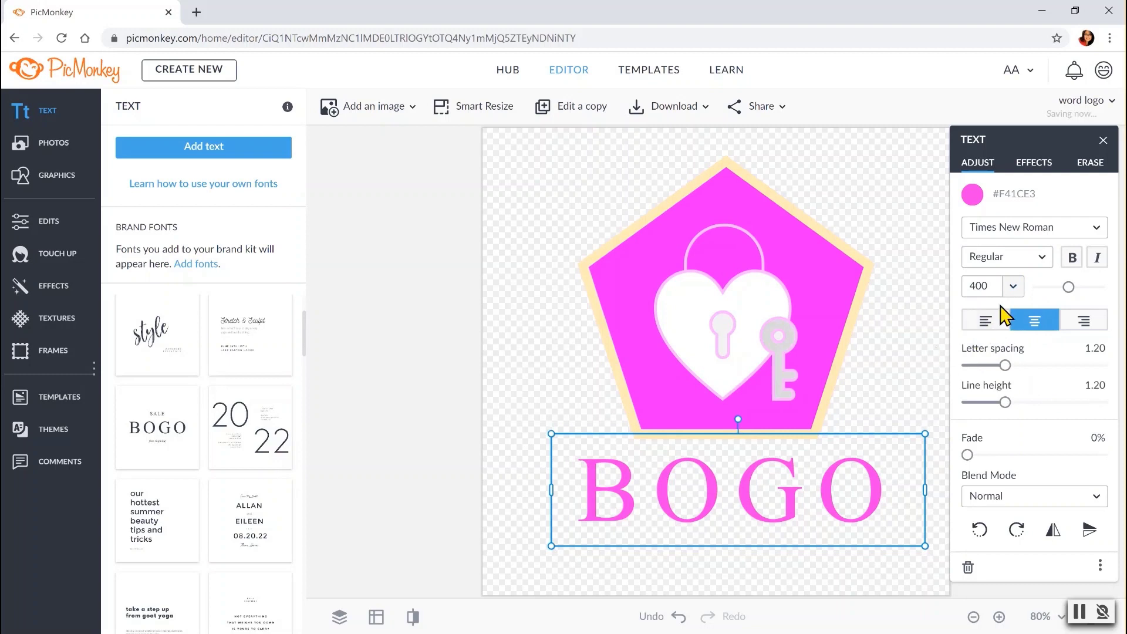
{"action": "left_click", "coordinate": [1014, 288]}
{"action": "left_click", "coordinate": [979, 359]}
{"action": "left_click_drag", "start_coordinate": [849, 487], "coordinate": [850, 463]}
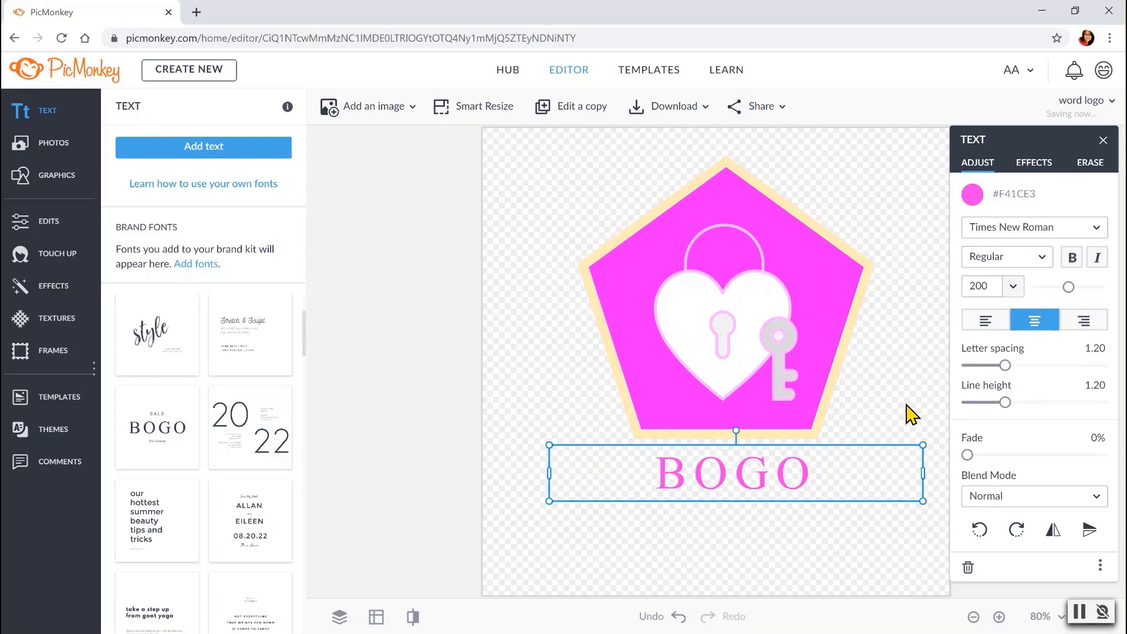
- Replace BOGO with "My Mom's" and "Photography" on two lines
{"action": "left_click", "coordinate": [662, 474]}
{"action": "left_click_drag", "start_coordinate": [666, 473], "coordinate": [816, 473]}
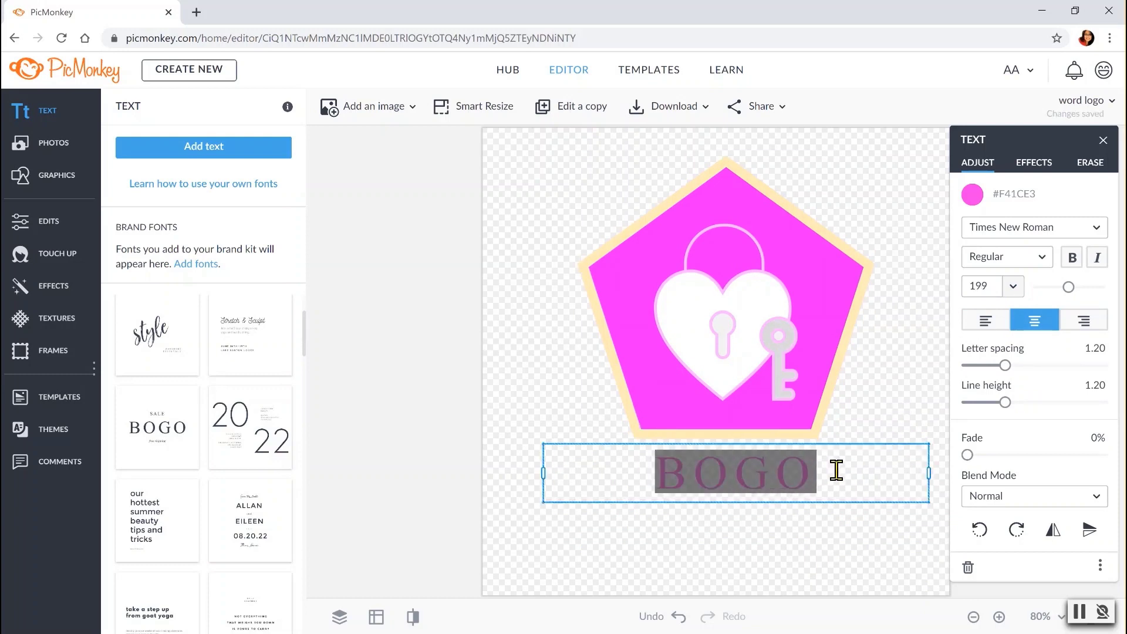
{"action": "type", "text": "My"}
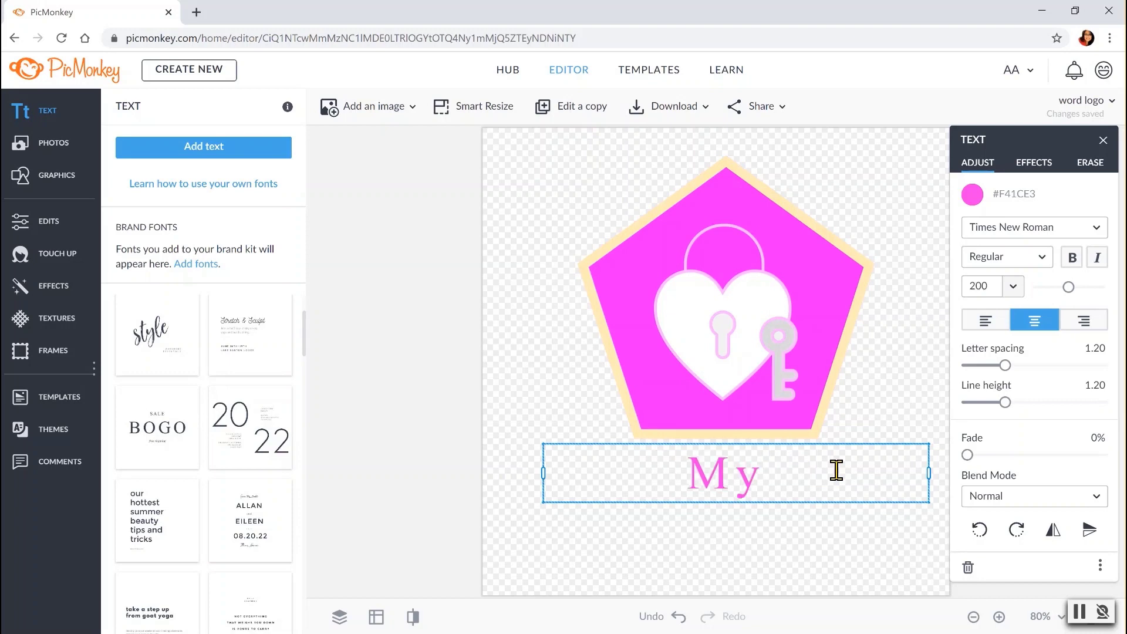
{"action": "type", "text": " M"}
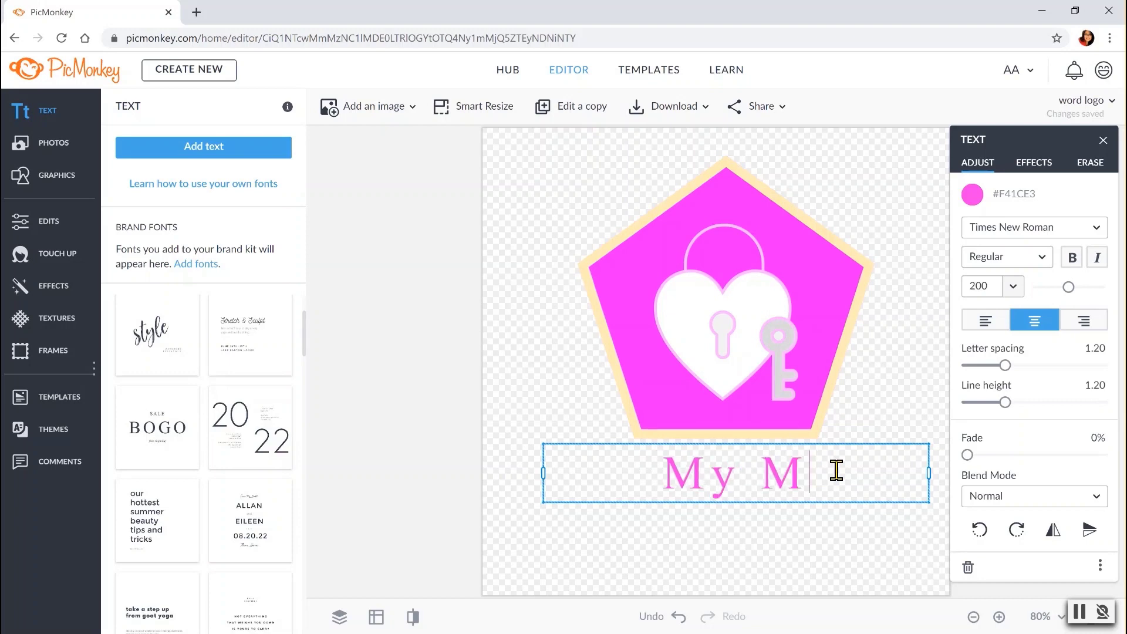
{"action": "type", "text": "On"}
{"action": "key", "text": "BackSpace"}
{"action": "key", "text": "BackSpace"}
{"action": "type", "text": "om"}
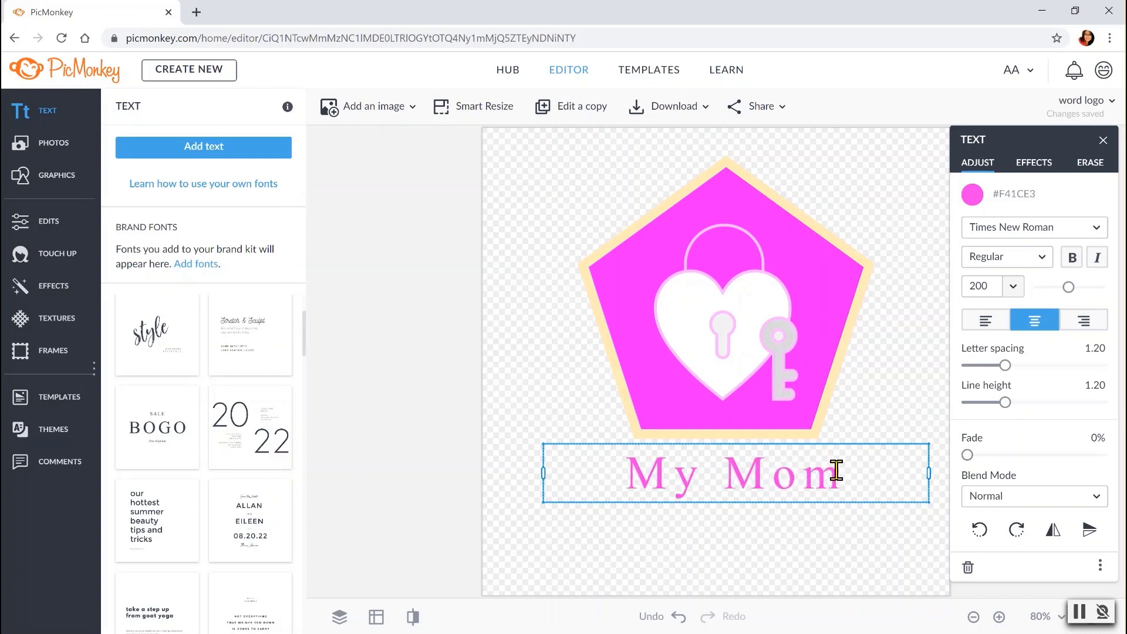
{"action": "type", "text": "'s"}
{"action": "key", "text": "Return"}
{"action": "type", "text": "Photography"}
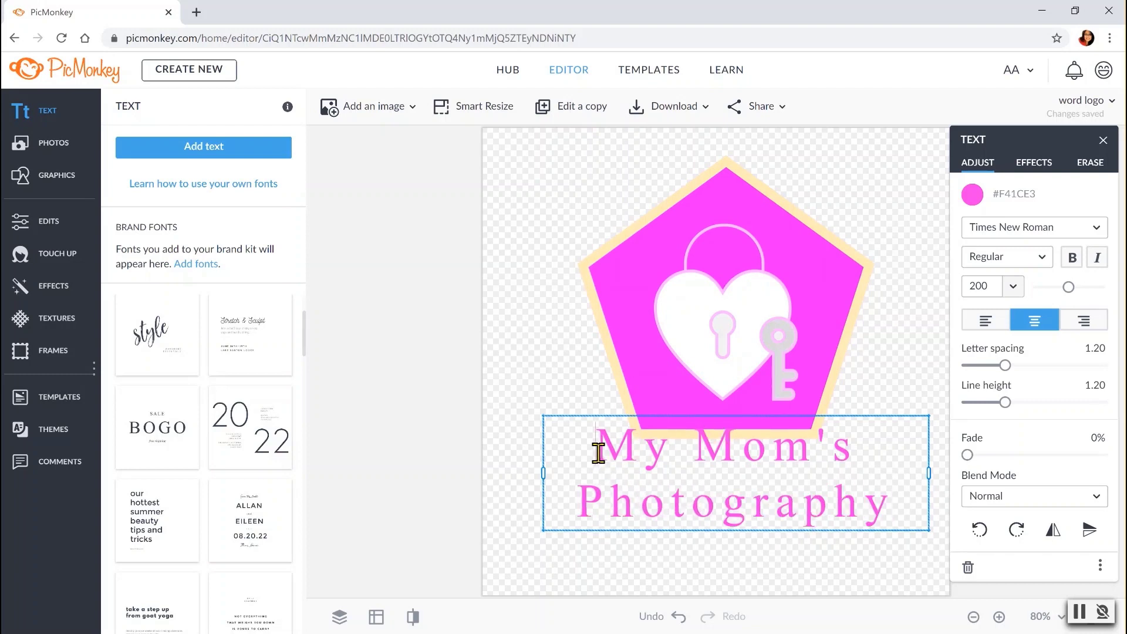
- Tighten the text's letter spacing to 0.95 and widen the box so it fits one line
{"action": "left_click_drag", "start_coordinate": [598, 452], "coordinate": [687, 453]}
{"action": "left_click", "coordinate": [633, 514]}
{"action": "left_click_drag", "start_coordinate": [603, 448], "coordinate": [900, 510]}
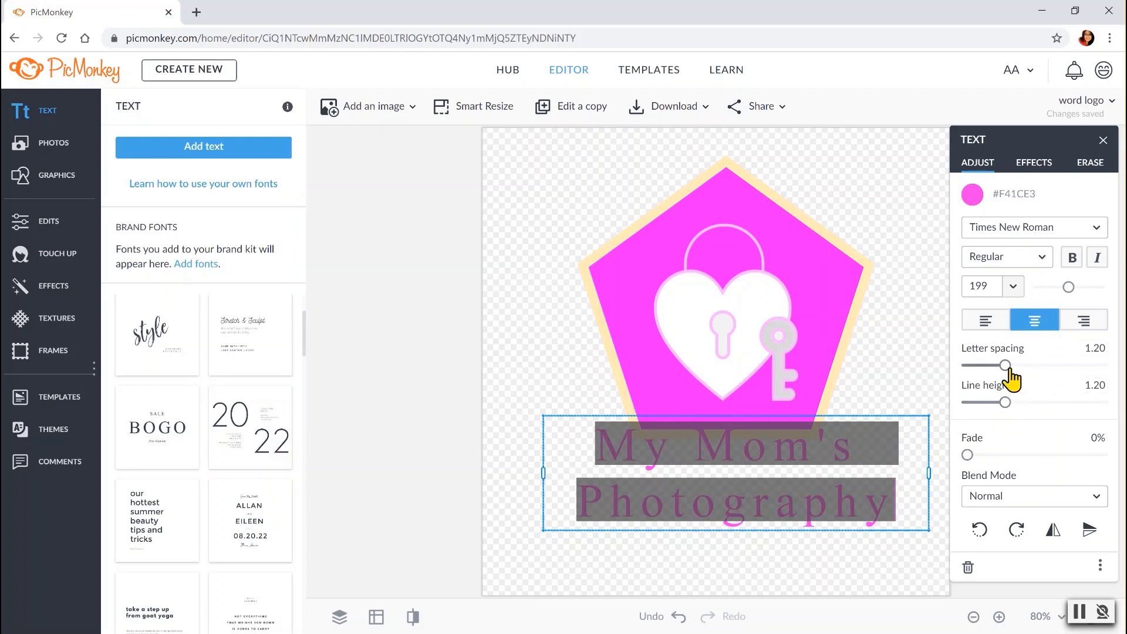
{"action": "mouse_move", "coordinate": [1006, 366]}
{"action": "left_mouse_down"}
{"action": "mouse_move", "coordinate": [976, 367]}
{"action": "mouse_move", "coordinate": [995, 369]}
{"action": "left_mouse_up"}
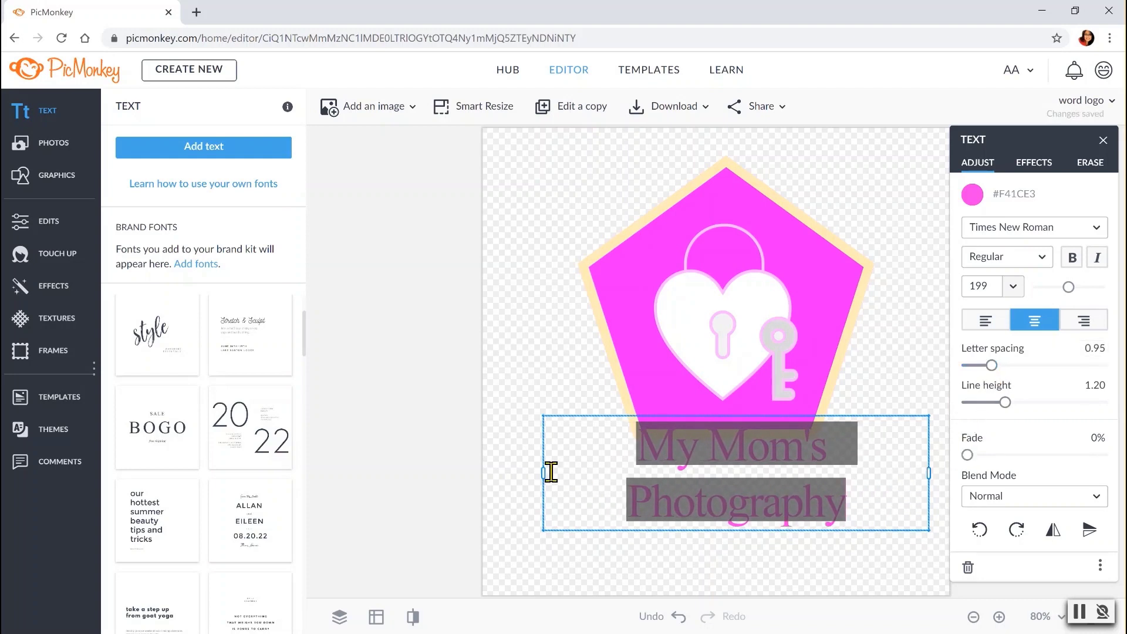
{"action": "left_click_drag", "start_coordinate": [547, 473], "coordinate": [486, 473]}
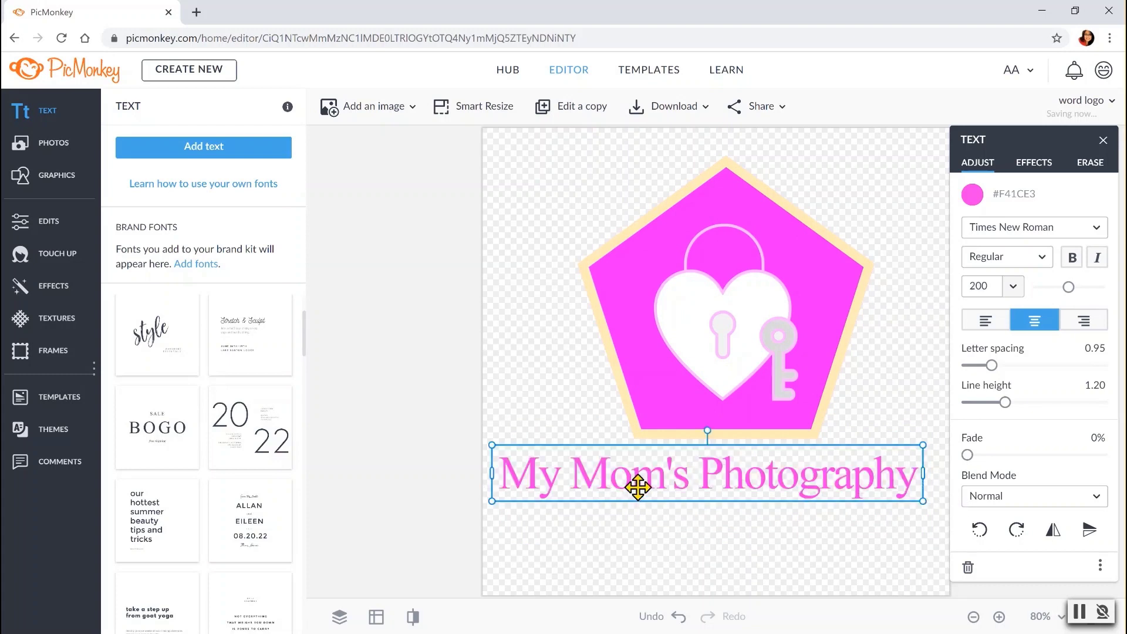
- Centre the text under the pentagon and remove the line break so it reads on one line
{"action": "left_click_drag", "start_coordinate": [636, 483], "coordinate": [653, 488]}
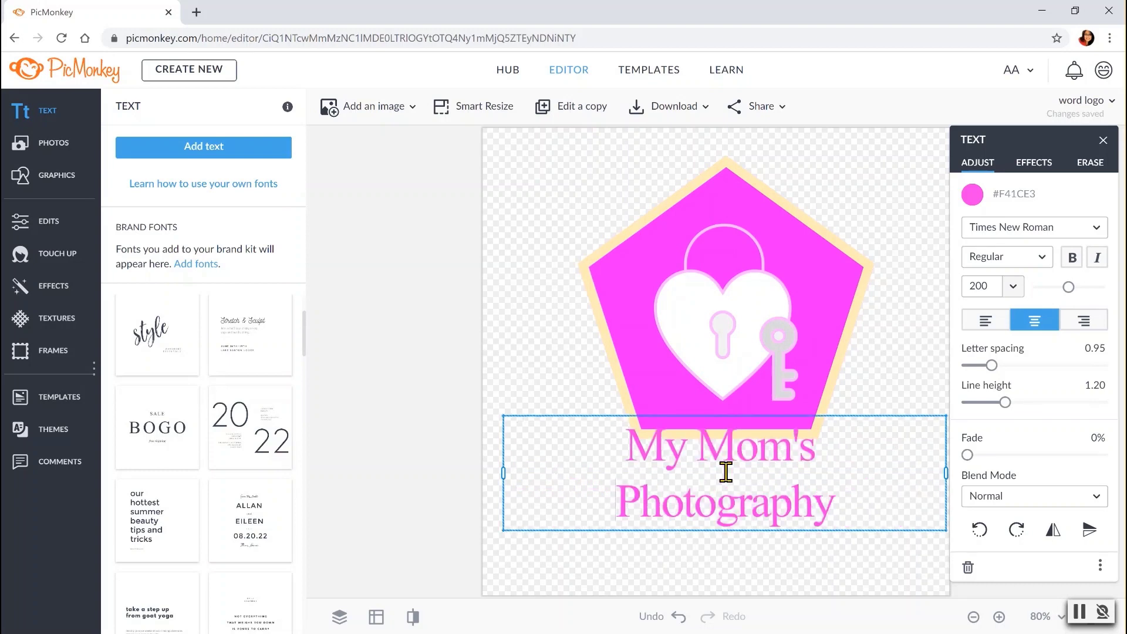
{"action": "key", "text": "BackSpace"}
{"action": "left_click_drag", "start_coordinate": [516, 471], "coordinate": [963, 486]}
{"action": "key", "text": "Left"}
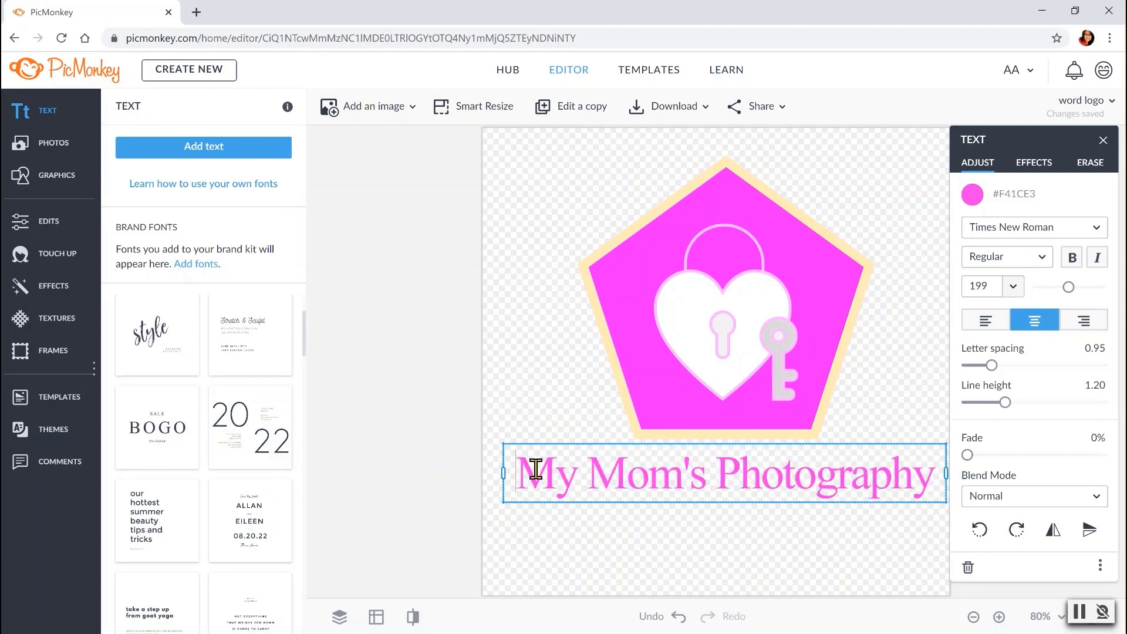
{"action": "key", "text": "ctrl+a"}
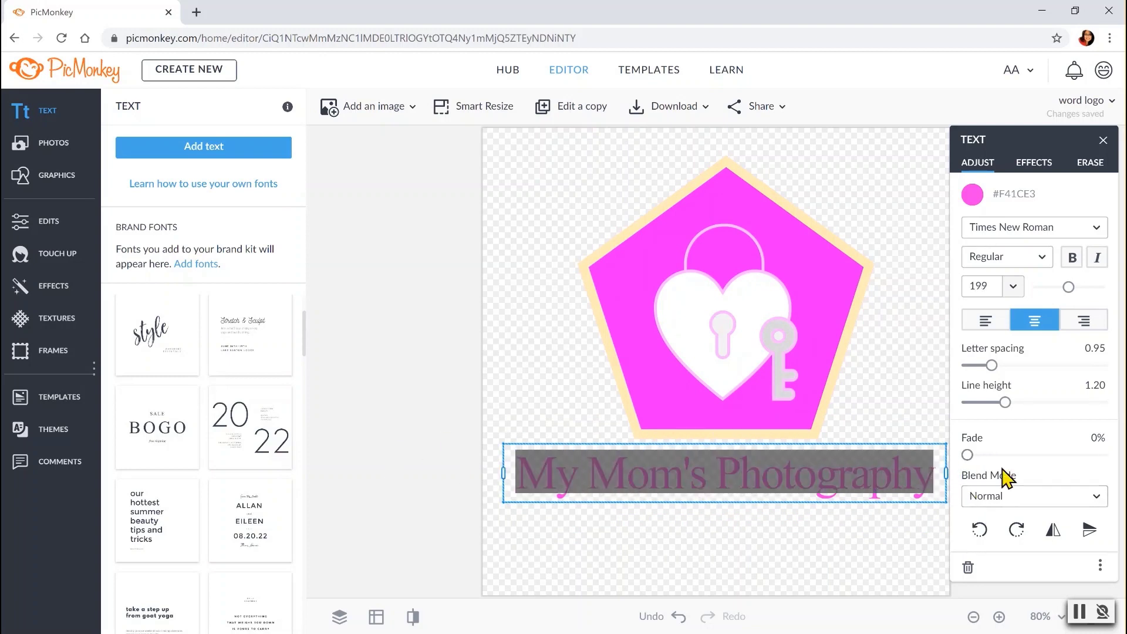
- Try text size 400, then set My Mom's Photography back to size 200
{"action": "left_click", "coordinate": [1014, 287]}
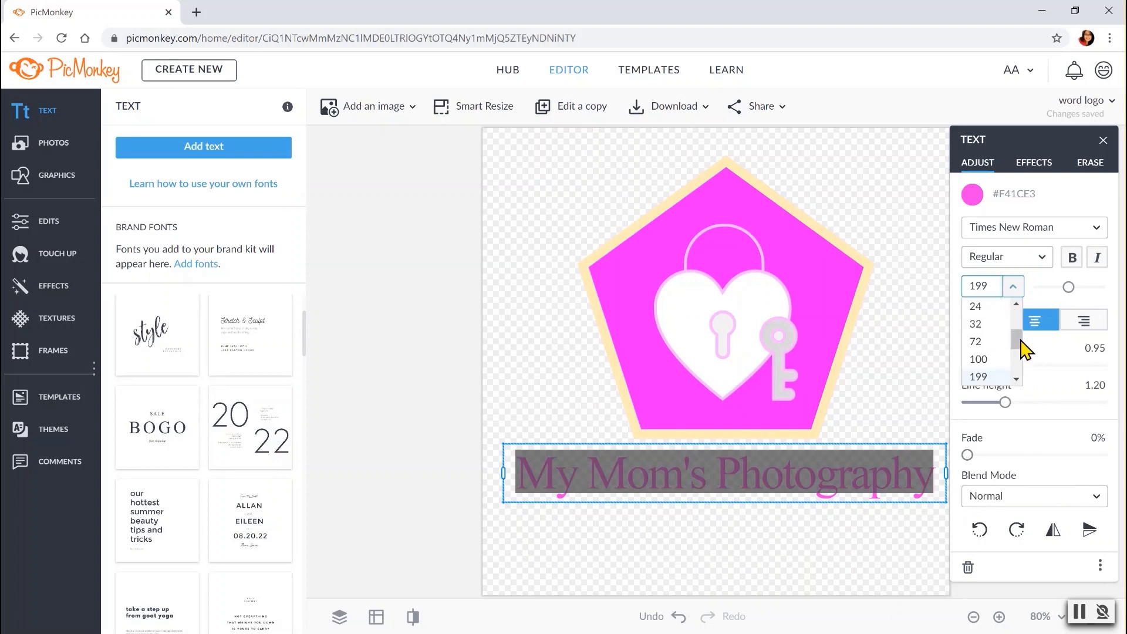
{"action": "left_click_drag", "start_coordinate": [1017, 335], "coordinate": [1021, 352]}
{"action": "left_click", "coordinate": [984, 359]}
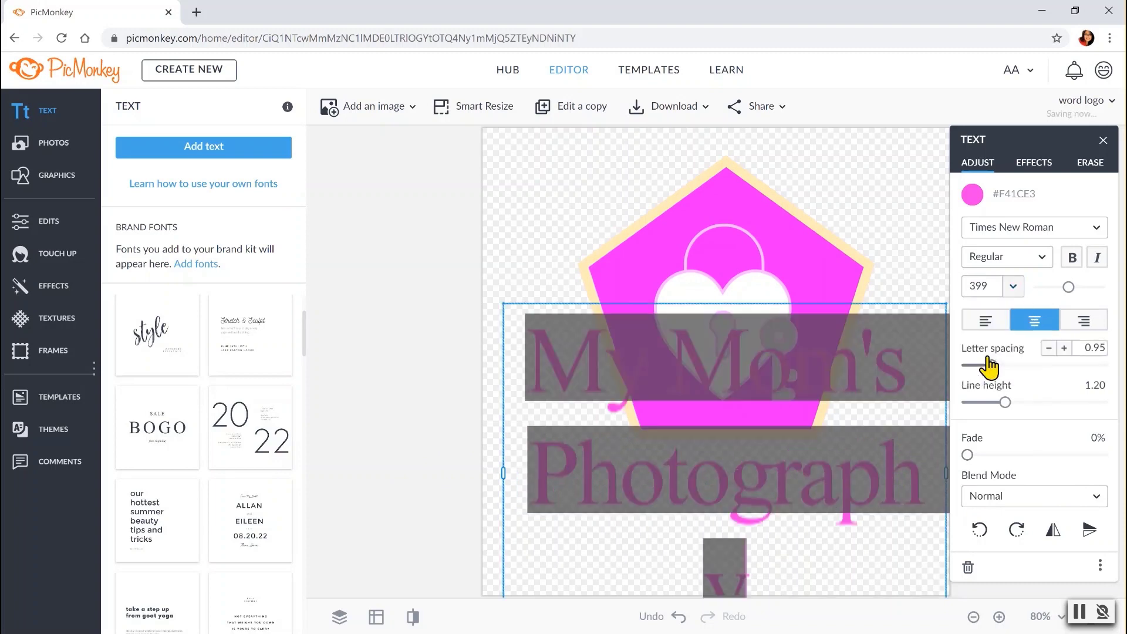
{"action": "left_click", "coordinate": [1012, 286]}
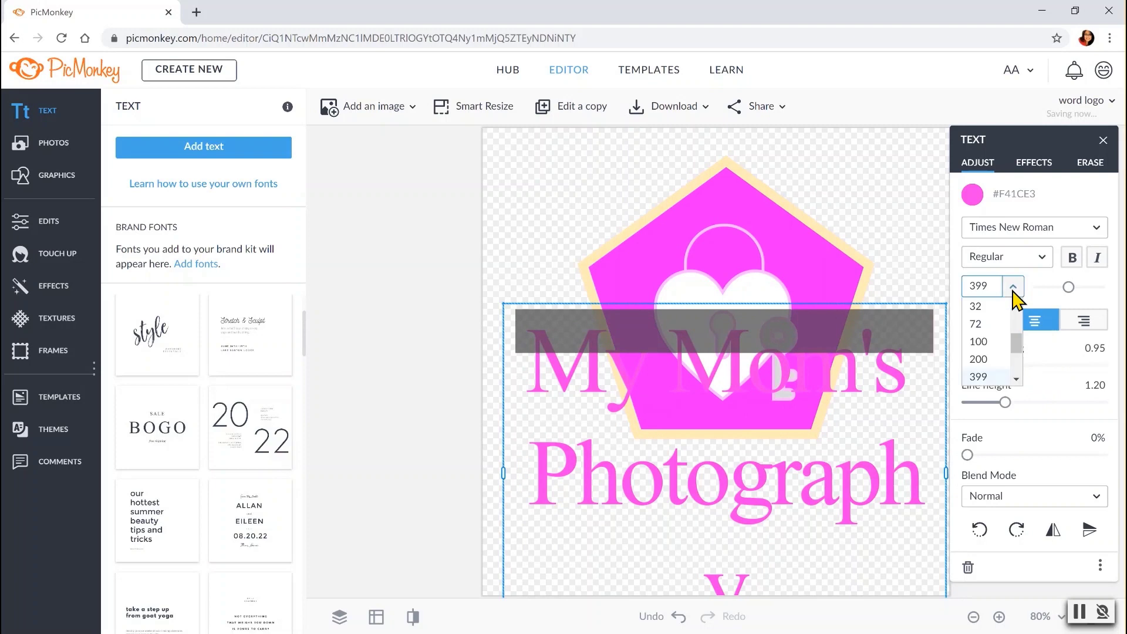
{"action": "left_click", "coordinate": [1001, 368]}
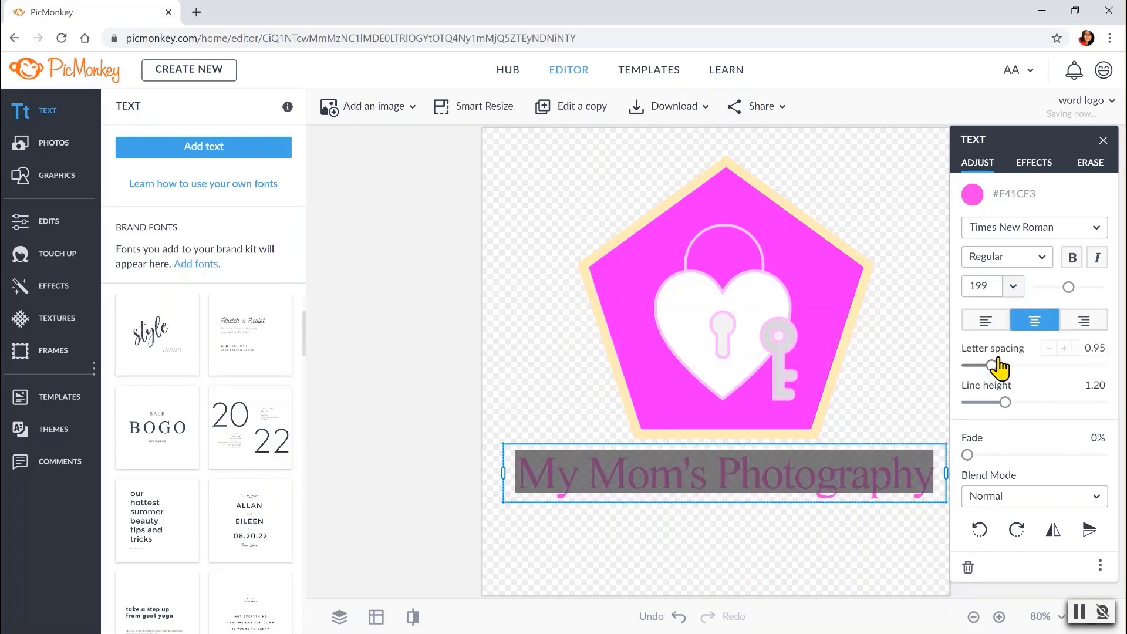
{"action": "left_click", "coordinate": [1014, 287]}
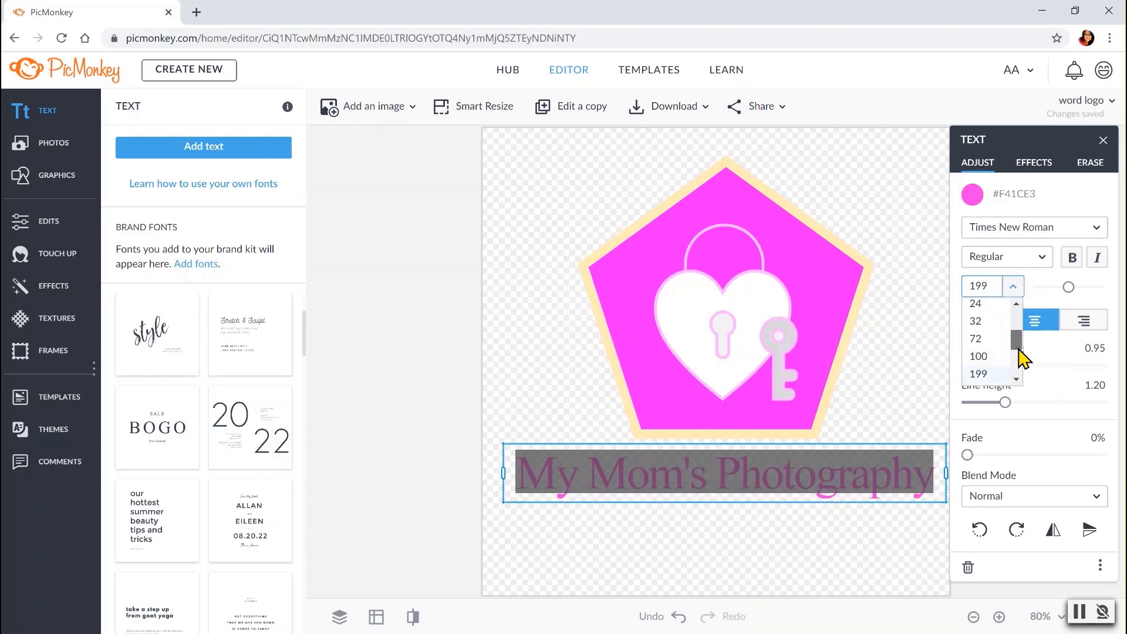
{"action": "scroll", "coordinate": [1020, 358], "scroll_direction": "down", "scroll_amount": 1}
{"action": "left_click", "coordinate": [979, 376]}
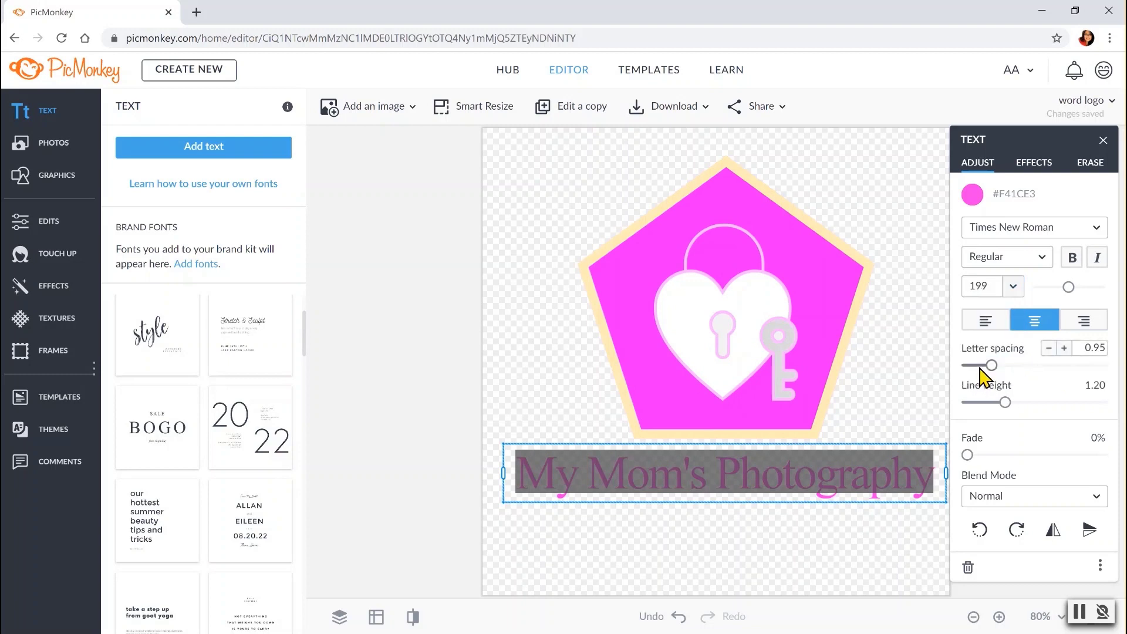
{"action": "left_click", "coordinate": [979, 286]}
{"action": "left_click", "coordinate": [1014, 287]}
{"action": "scroll", "coordinate": [1018, 385], "scroll_direction": "down", "scroll_amount": 1}
{"action": "left_click", "coordinate": [977, 346]}
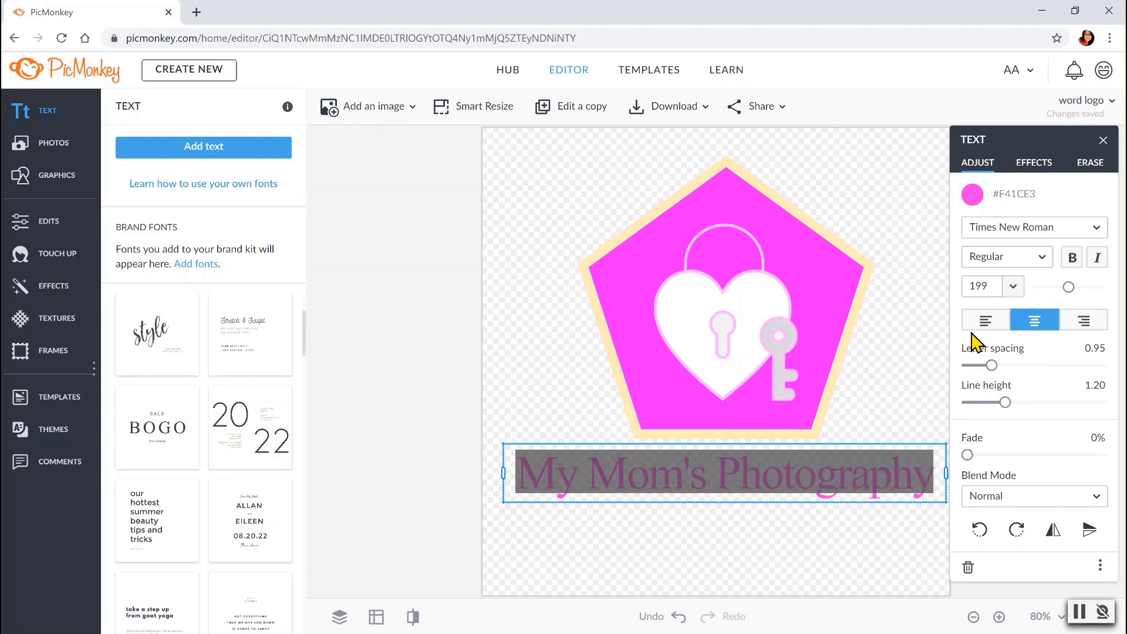
- Try size 300, undo back to 200, and deselect the text
{"action": "left_click", "coordinate": [994, 284]}
{"action": "left_click_drag", "start_coordinate": [994, 285], "coordinate": [952, 297]}
{"action": "type", "text": "300"}
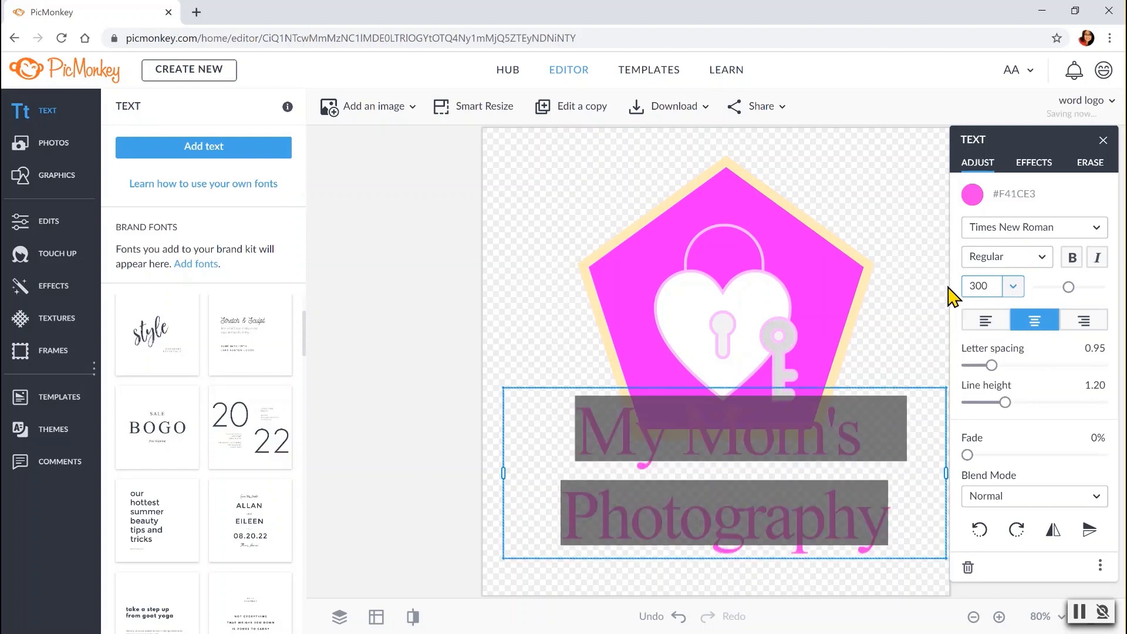
{"action": "left_click", "coordinate": [918, 509]}
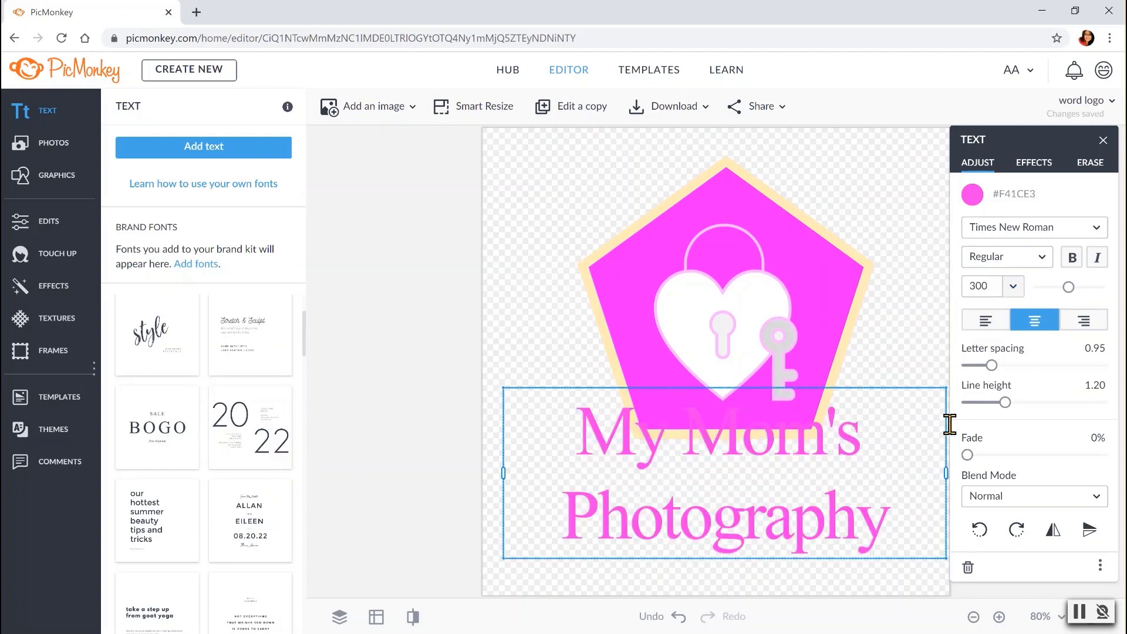
{"action": "left_click", "coordinate": [679, 625]}
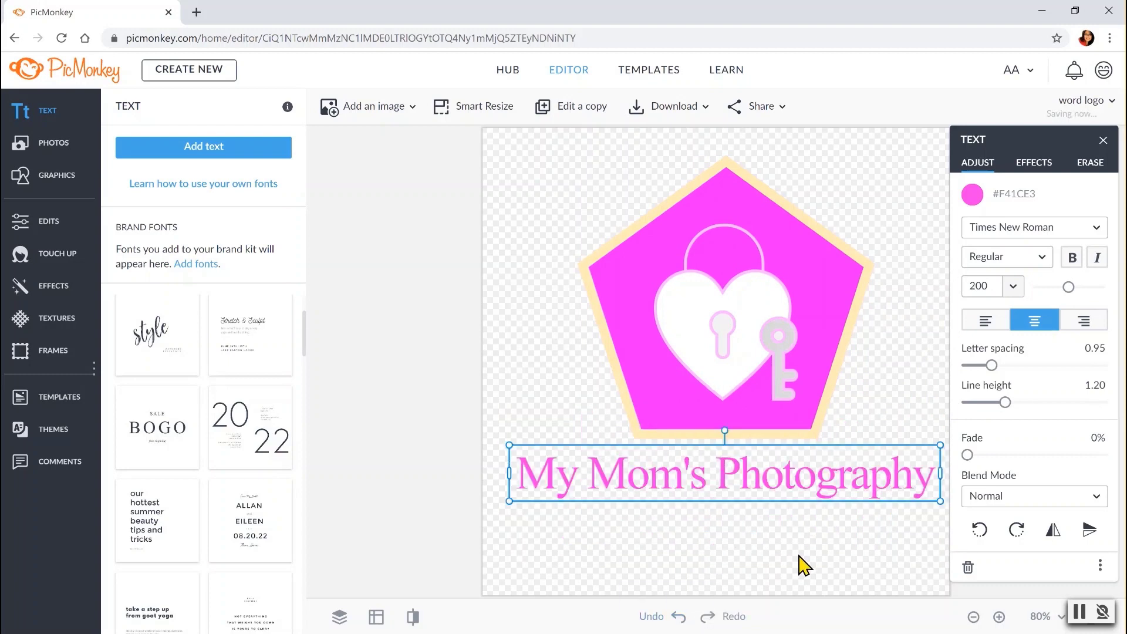
{"action": "left_click", "coordinate": [927, 298]}
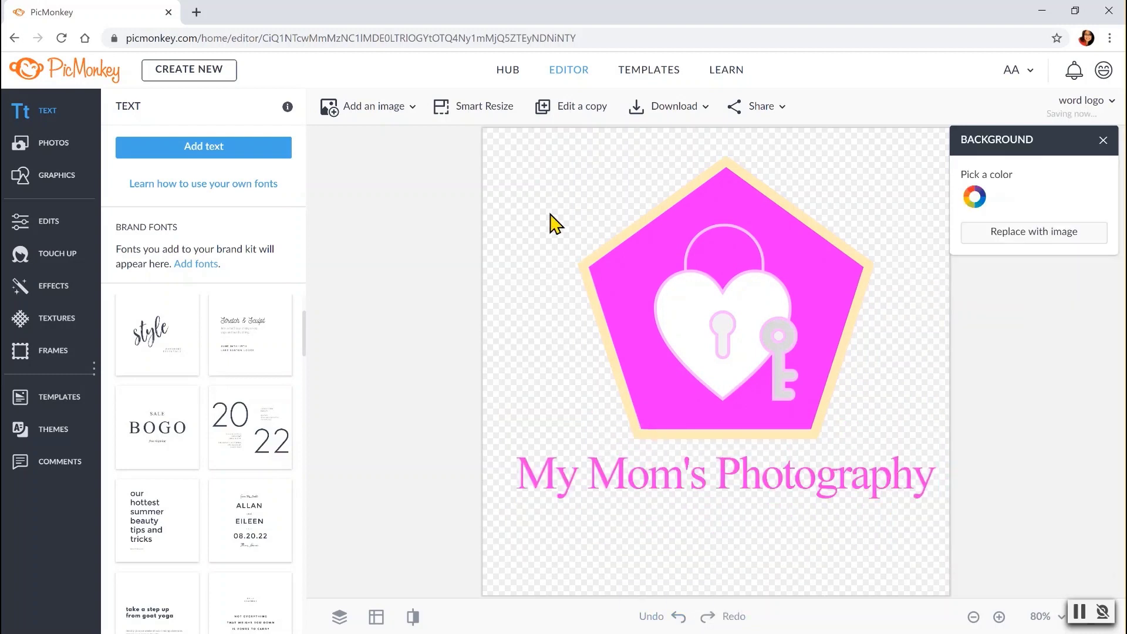